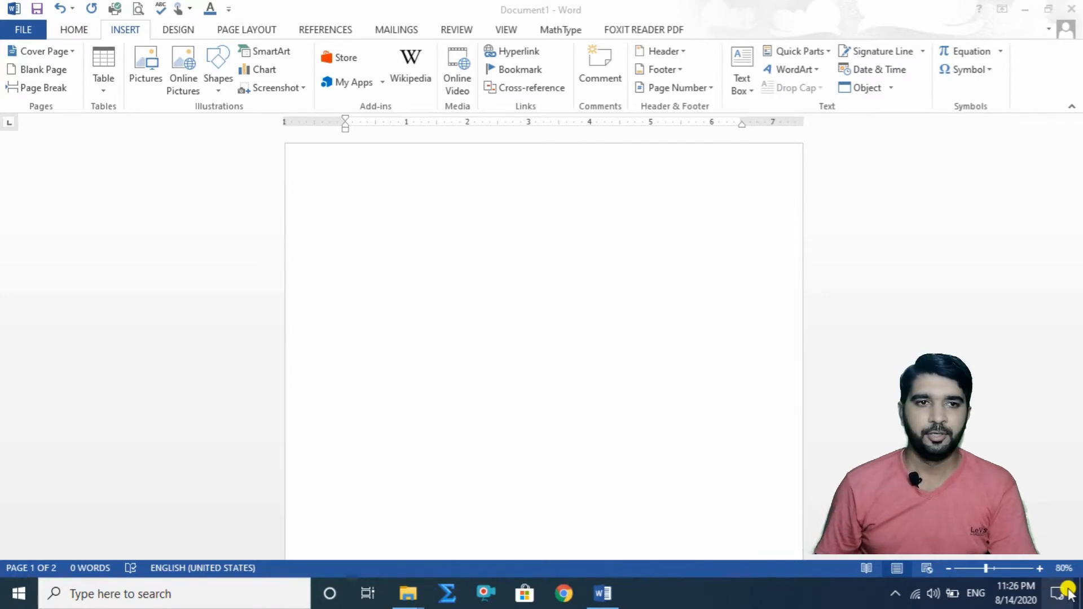
Step: Insert a five-point star in the upper part of the page and enlarge it to about 2.09" high by 2.25" wide
{"action": "left_click", "coordinate": [79, 30]}
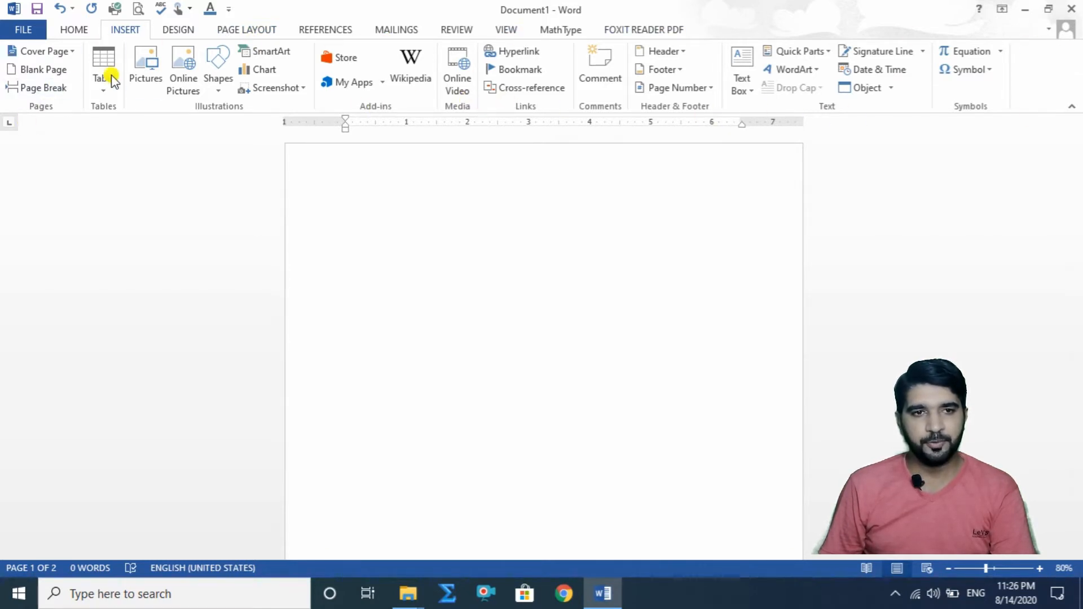
{"action": "left_click", "coordinate": [217, 93]}
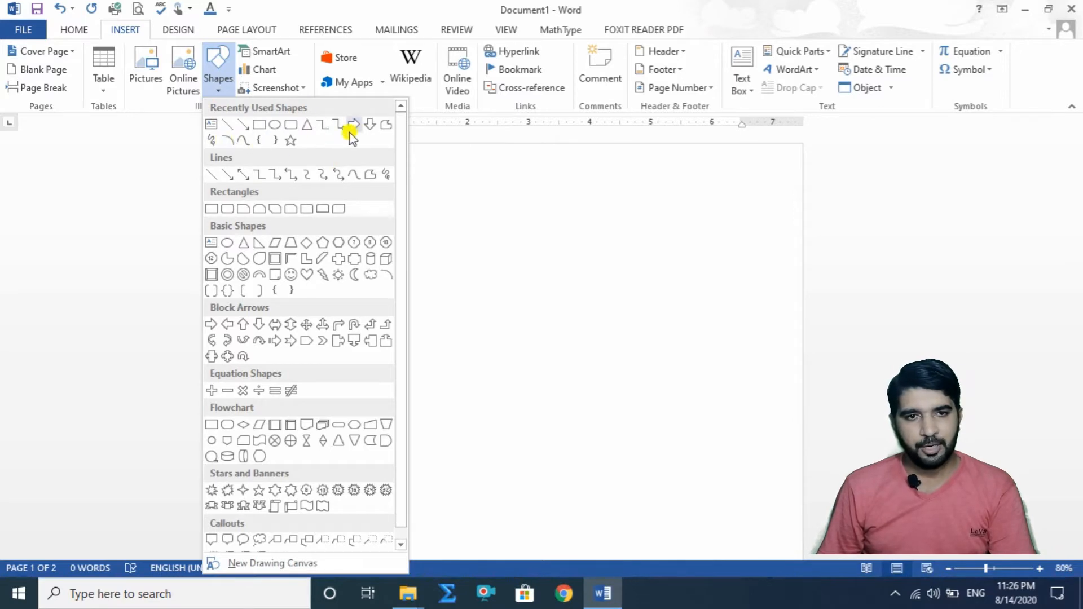
{"action": "left_click_drag", "start_coordinate": [404, 147], "coordinate": [404, 205]}
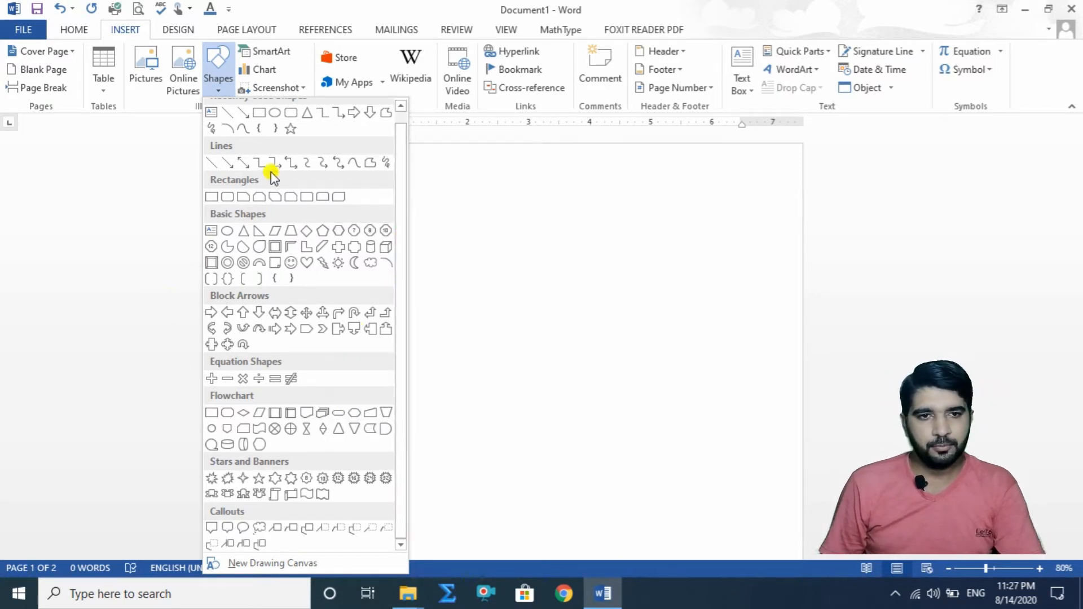
{"action": "left_click", "coordinate": [290, 130]}
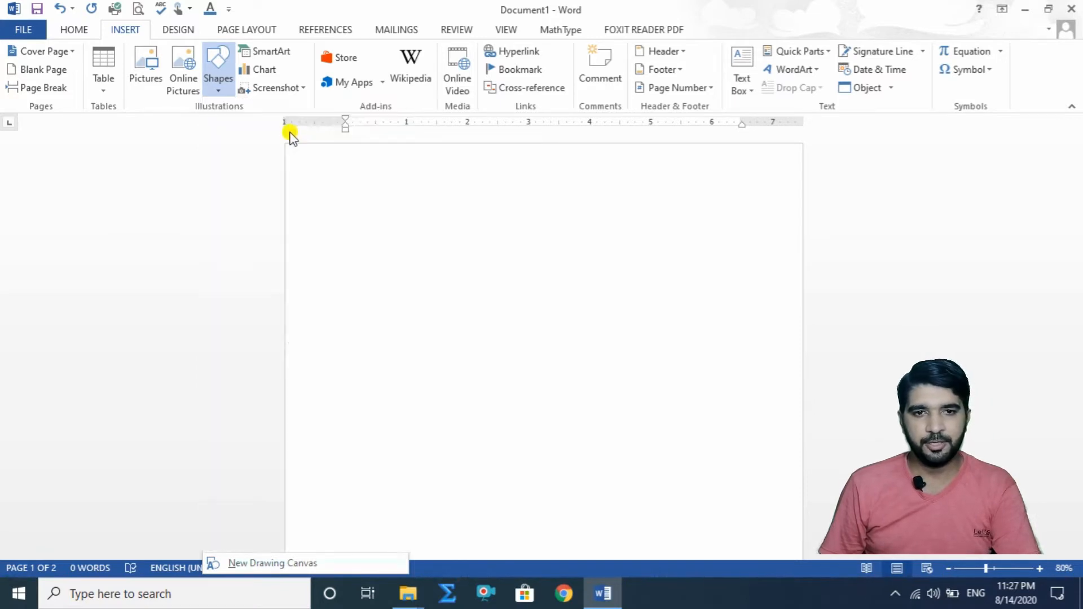
{"action": "left_click", "coordinate": [560, 275]}
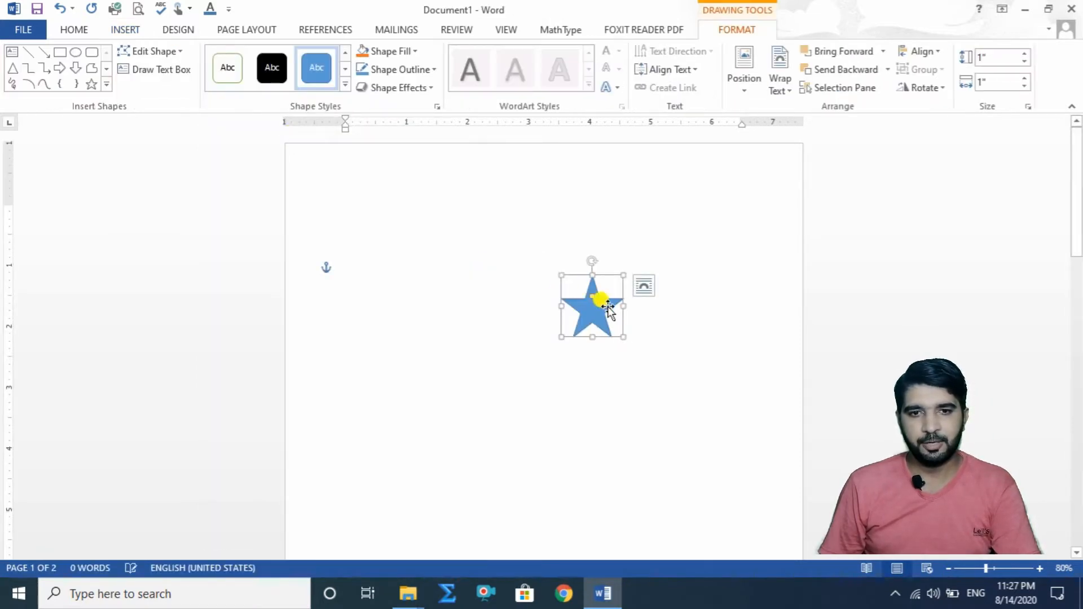
{"action": "left_click_drag", "start_coordinate": [599, 307], "coordinate": [656, 321]}
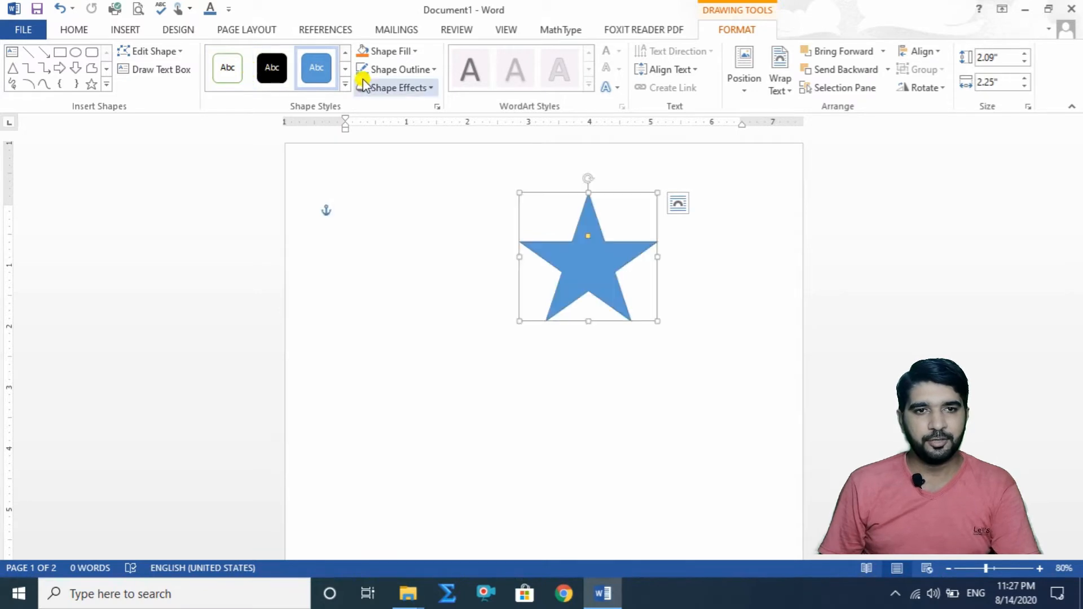
Step: Apply the green gradient shape style to the star and move it toward the page's upper-right corner
{"action": "left_click", "coordinate": [345, 84]}
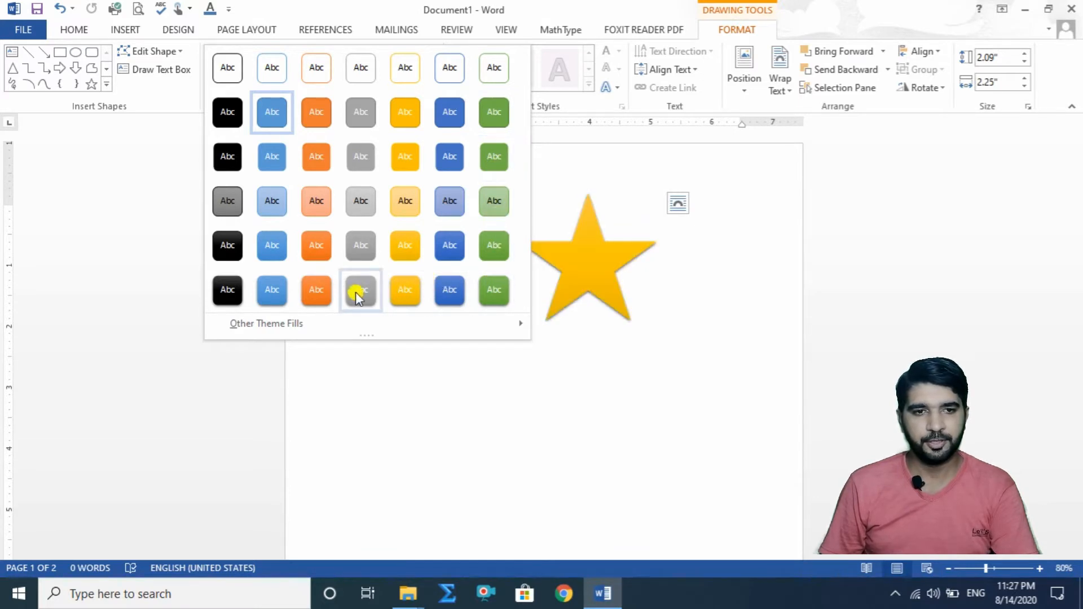
{"action": "left_click", "coordinate": [483, 252]}
{"action": "left_click_drag", "start_coordinate": [586, 269], "coordinate": [695, 256]}
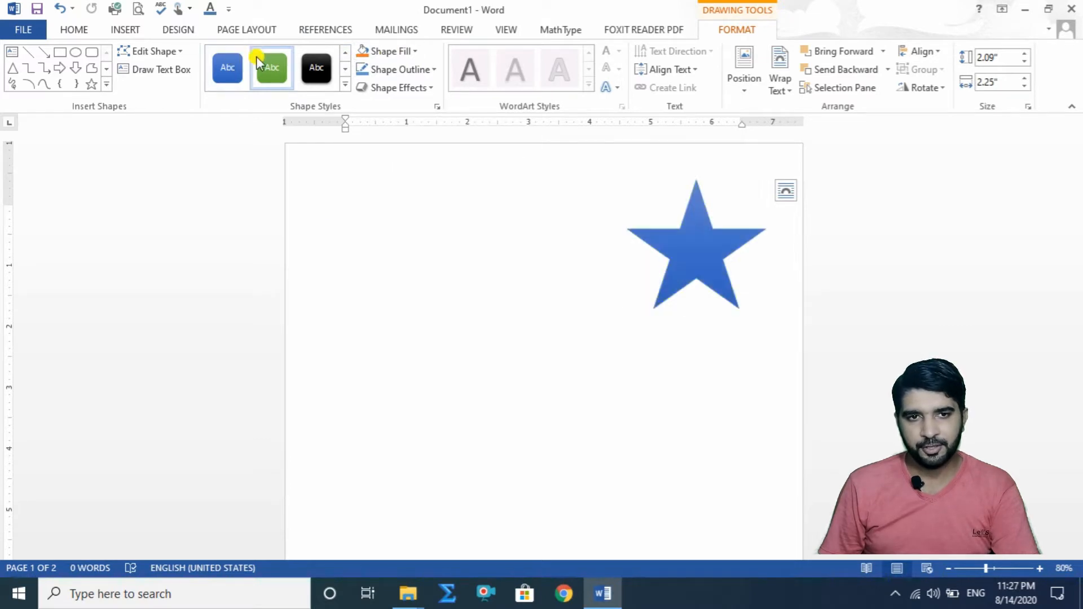
Step: Fill the star with a bright green from the standard palette of additional fill colors
{"action": "left_click", "coordinate": [414, 51]}
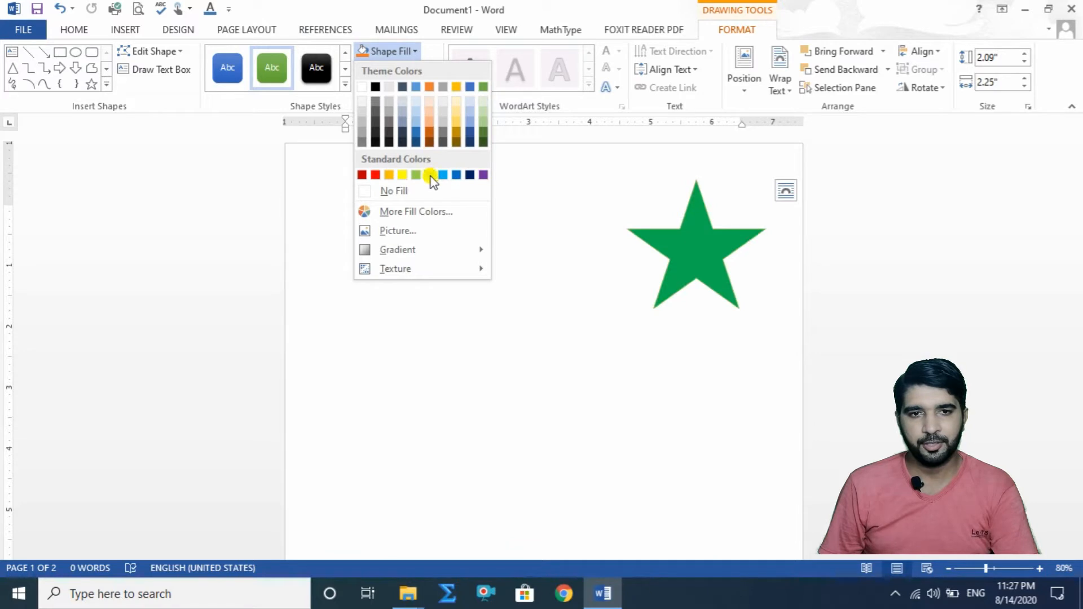
{"action": "left_click", "coordinate": [412, 209]}
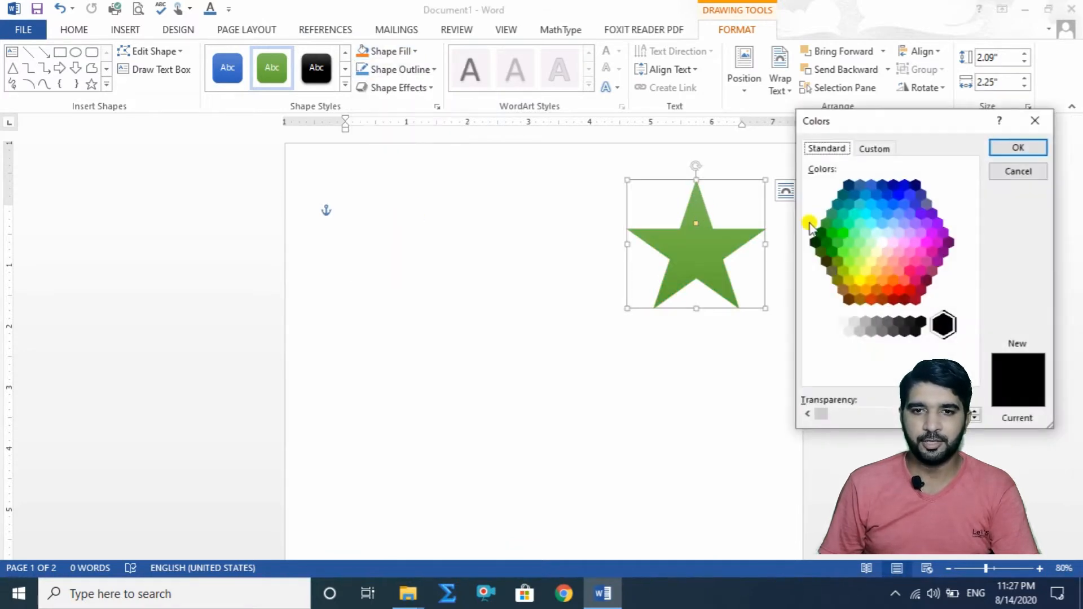
{"action": "left_click", "coordinate": [841, 235]}
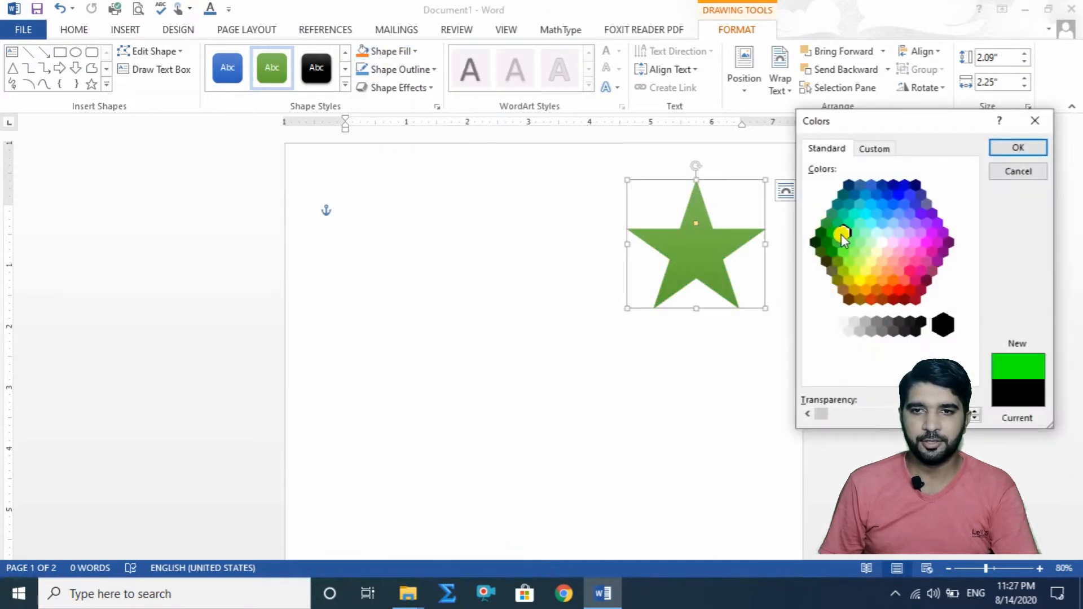
{"action": "left_click", "coordinate": [1018, 148]}
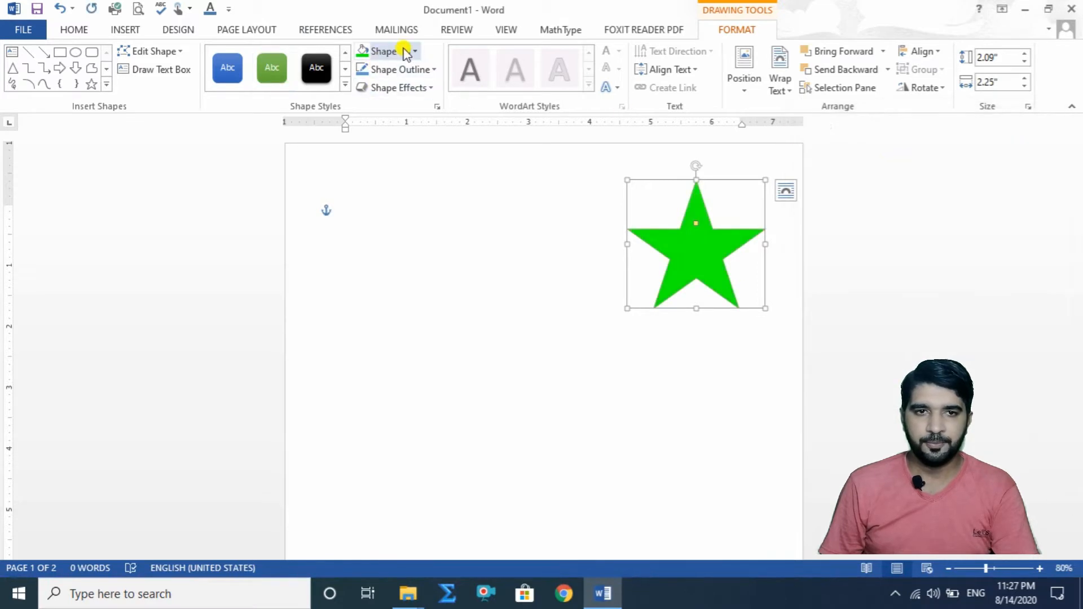
Step: Fill the star with a custom magenta color, RGB 229, 51, 233
{"action": "left_click", "coordinate": [422, 52]}
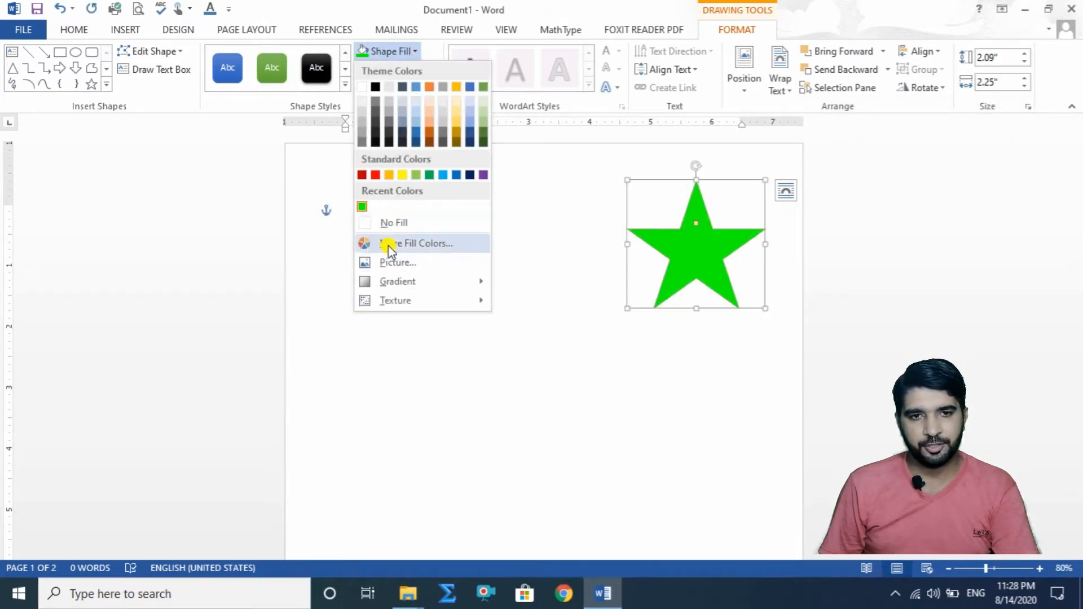
{"action": "left_click", "coordinate": [419, 247]}
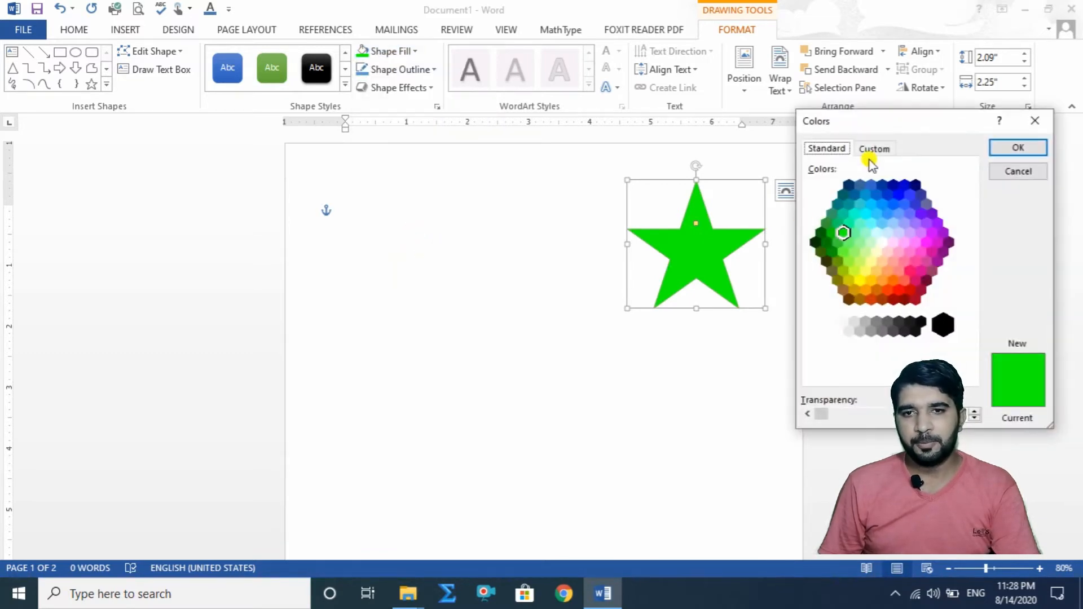
{"action": "left_click_drag", "start_coordinate": [928, 124], "coordinate": [405, 136]}
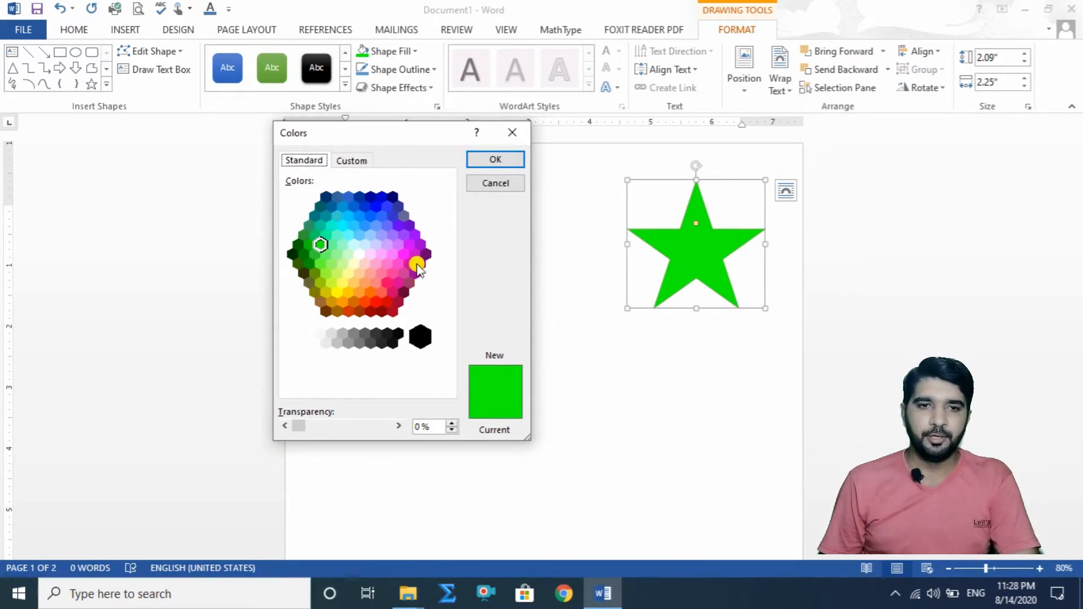
{"action": "left_click", "coordinate": [352, 164]}
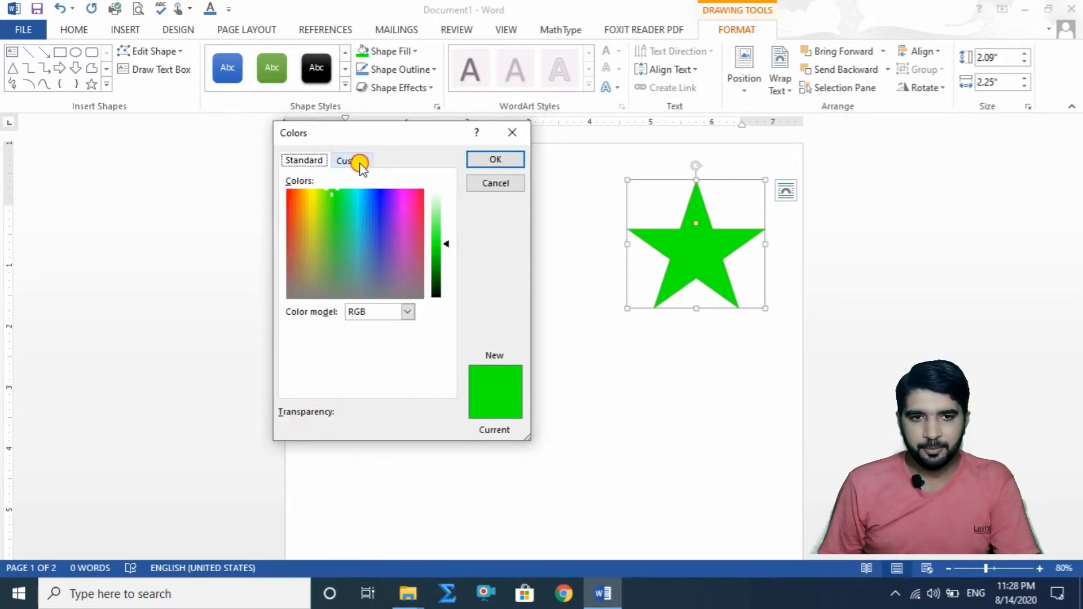
{"action": "left_click_drag", "start_coordinate": [333, 191], "coordinate": [398, 211]}
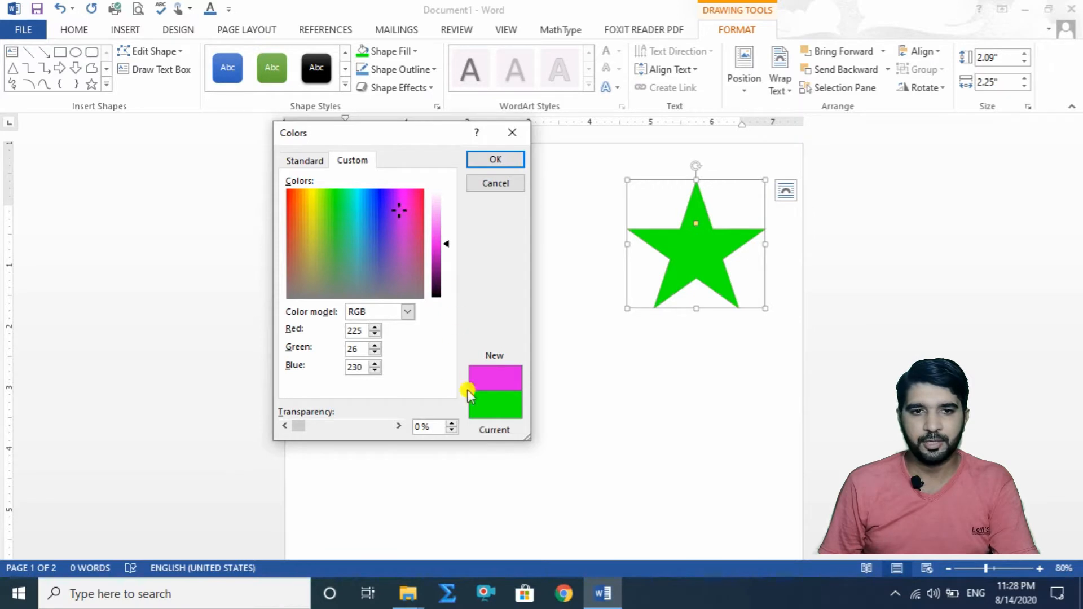
{"action": "mouse_move", "coordinate": [447, 246]}
{"action": "left_mouse_down"}
{"action": "mouse_move", "coordinate": [443, 220]}
{"action": "mouse_move", "coordinate": [448, 260]}
{"action": "mouse_move", "coordinate": [448, 238]}
{"action": "left_mouse_up"}
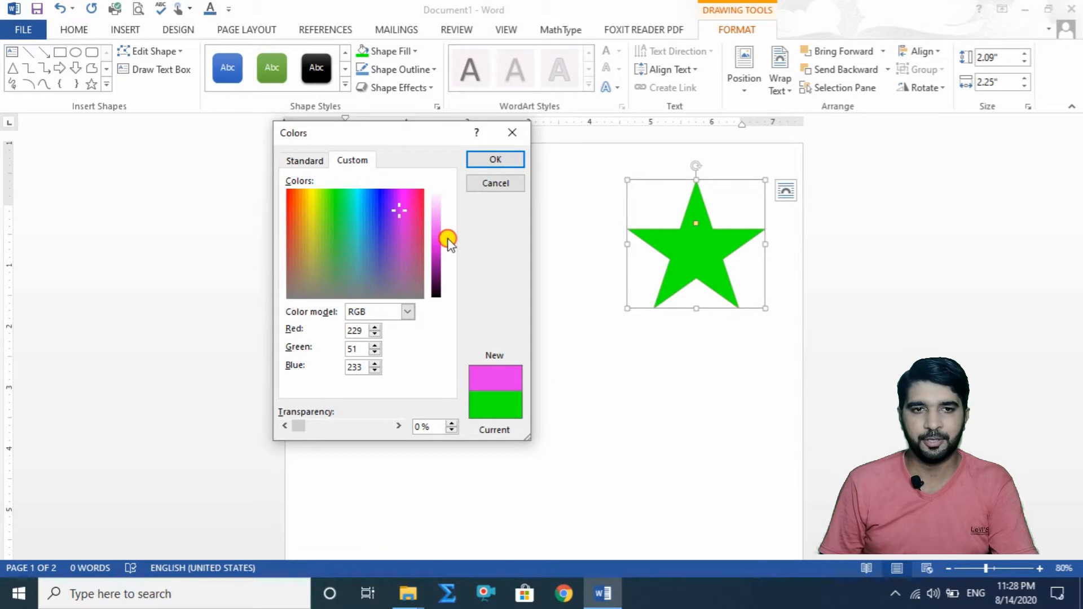
{"action": "left_click", "coordinate": [497, 160]}
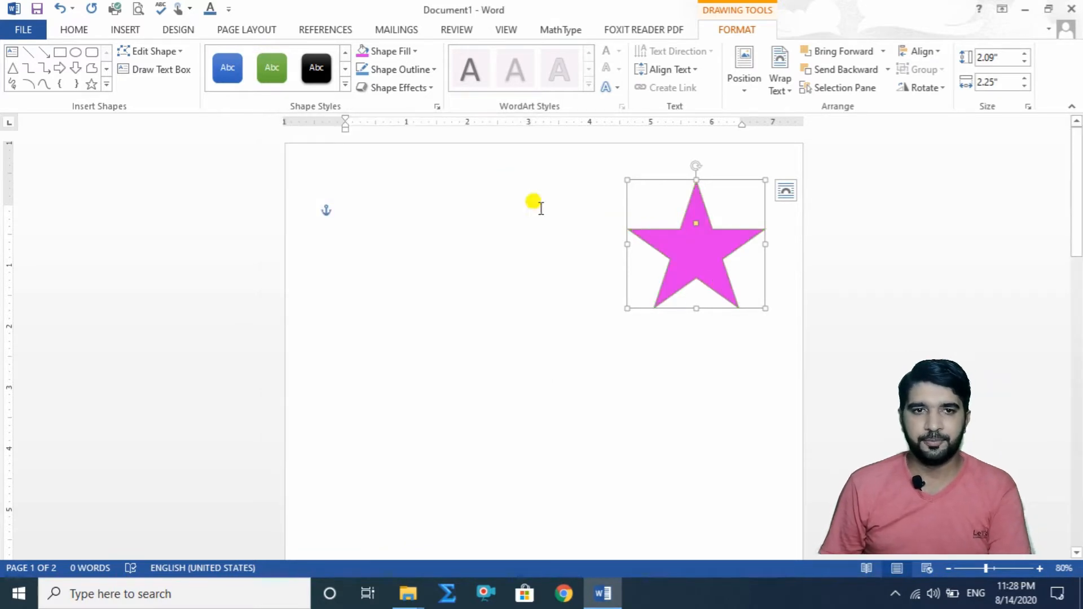
Step: Insert a cloud shape, enlarge it to about 3.61" high by 3.57" wide, and place it in the page's upper-left area
{"action": "left_click", "coordinate": [415, 51]}
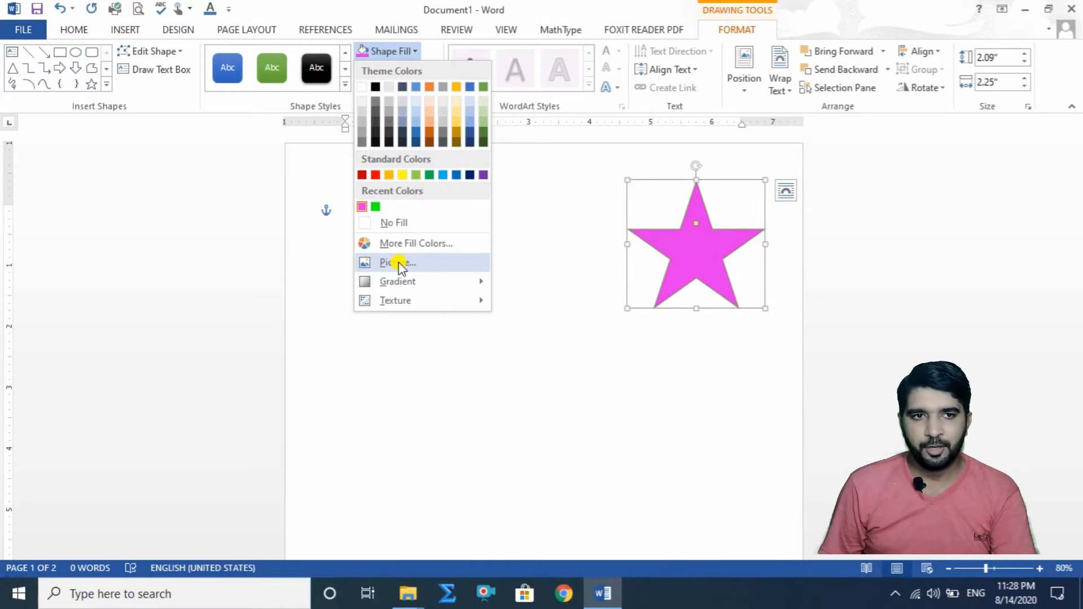
{"action": "left_click", "coordinate": [106, 85]}
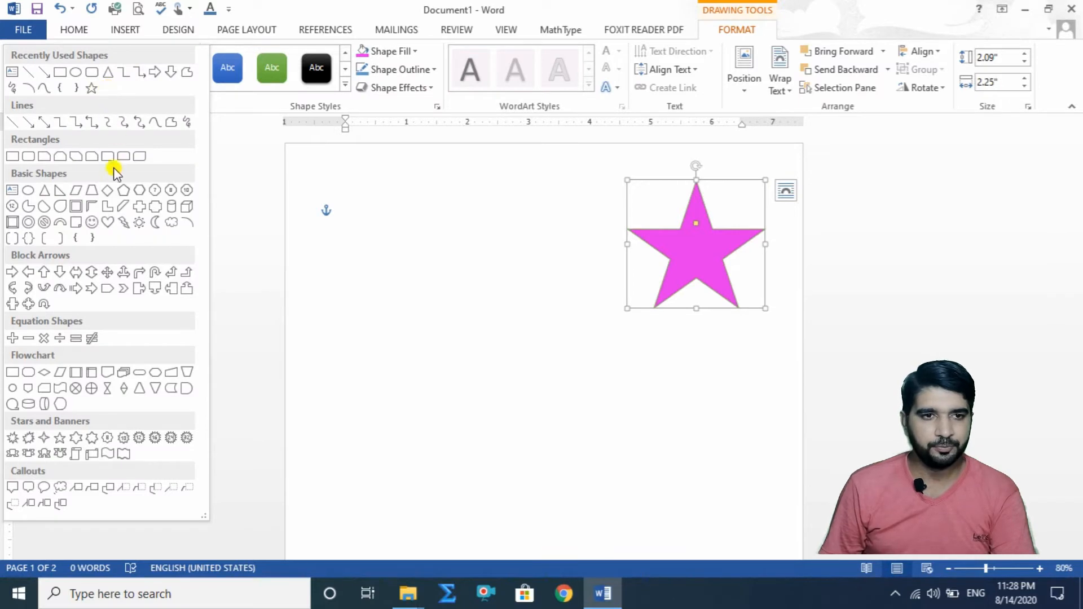
{"action": "left_click", "coordinate": [171, 223]}
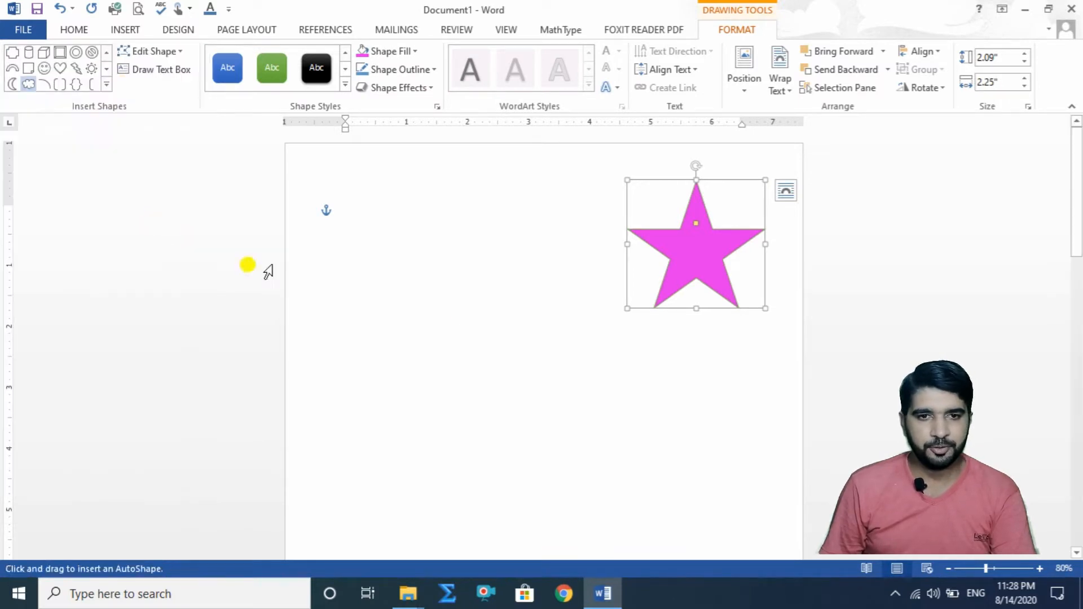
{"action": "left_click", "coordinate": [438, 270]}
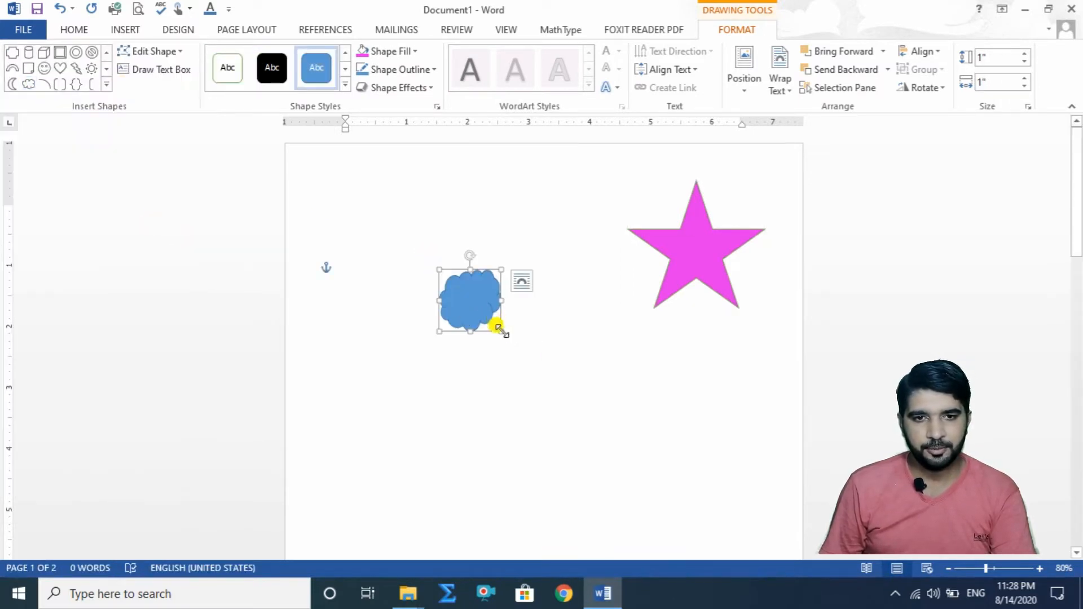
{"action": "left_click_drag", "start_coordinate": [498, 329], "coordinate": [654, 485]}
{"action": "left_click_drag", "start_coordinate": [553, 413], "coordinate": [437, 311]}
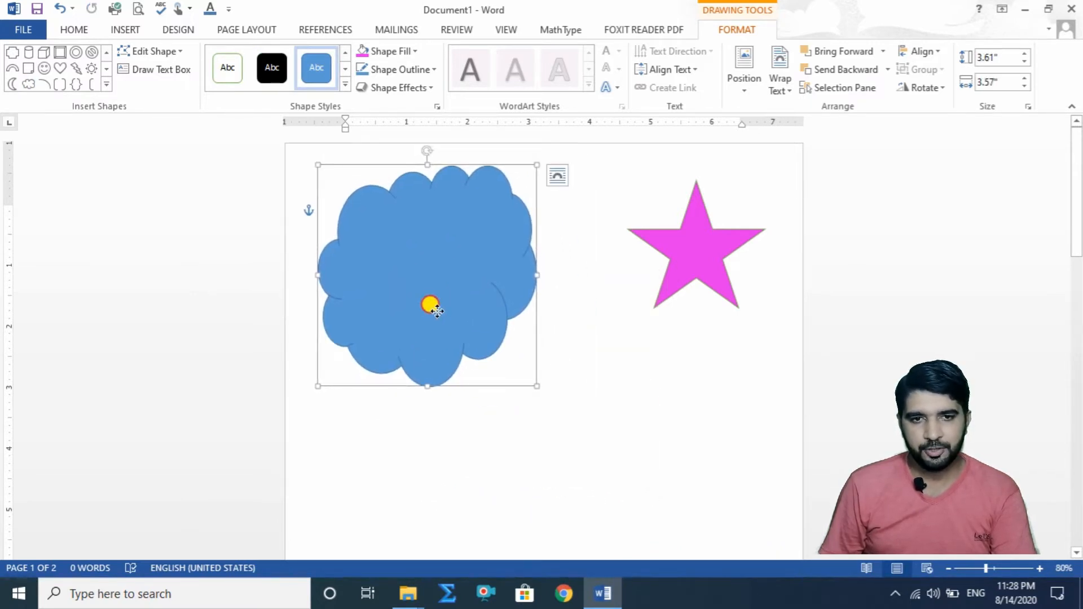
{"action": "left_click", "coordinate": [420, 54]}
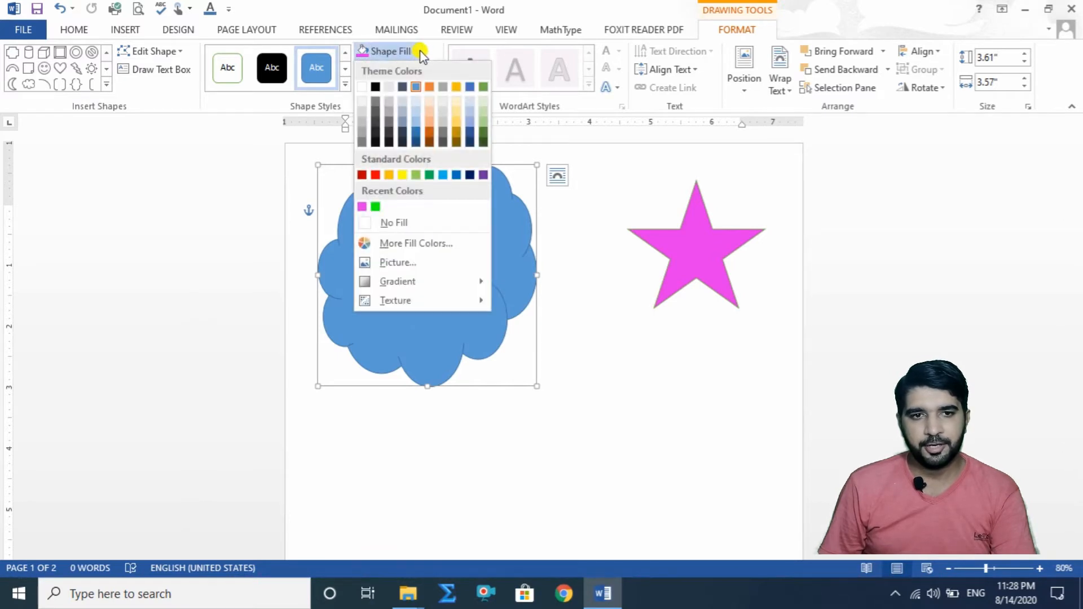
{"action": "left_click", "coordinate": [411, 261]}
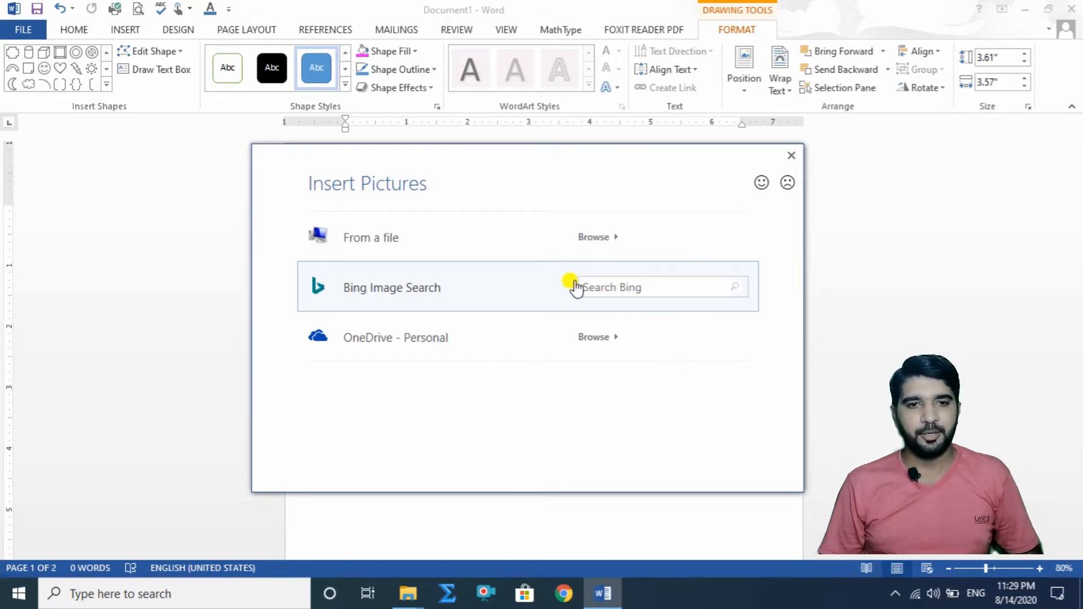
{"action": "left_click", "coordinate": [414, 237]}
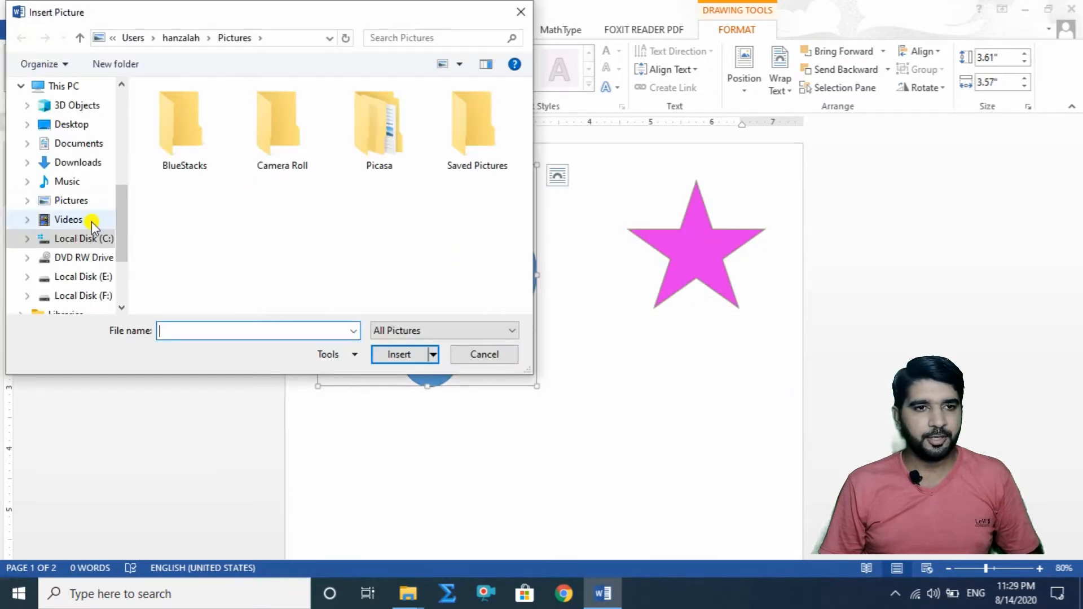
{"action": "left_click", "coordinate": [79, 124]}
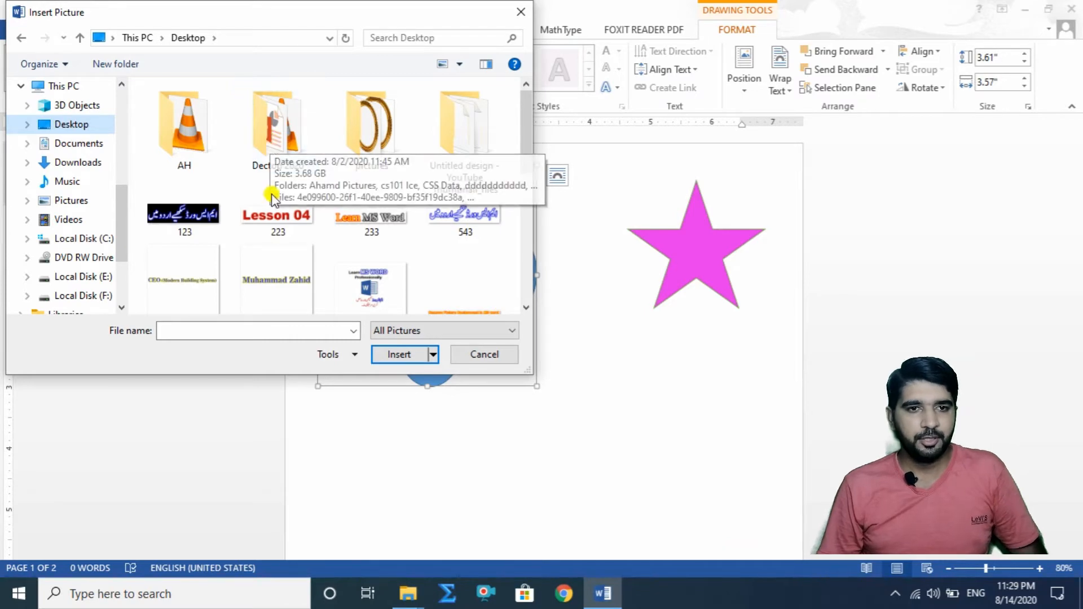
{"action": "double_click", "coordinate": [383, 125]}
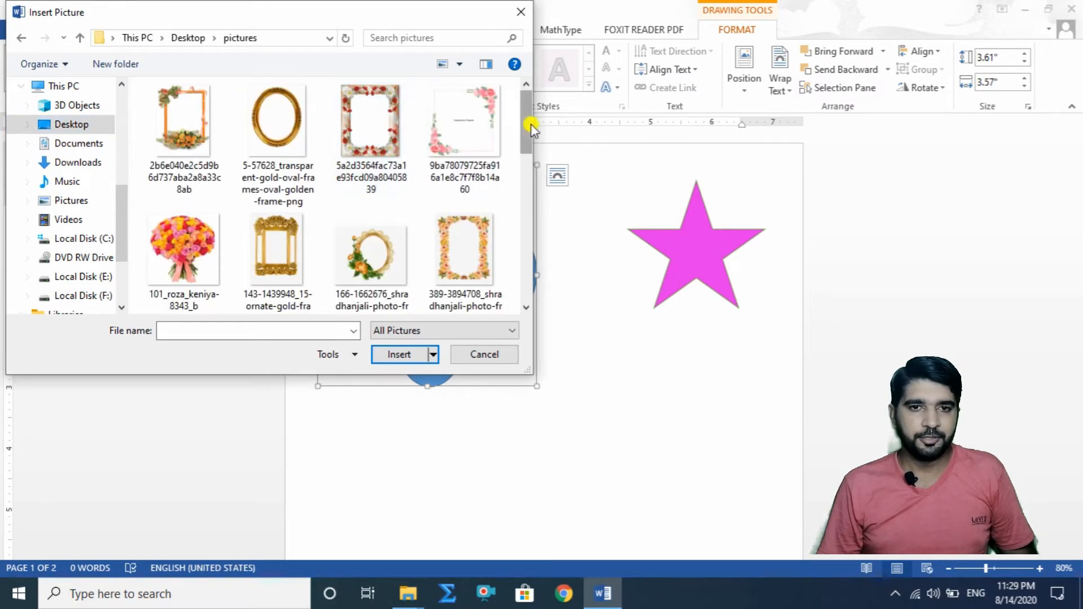
{"action": "left_click_drag", "start_coordinate": [526, 127], "coordinate": [528, 177]}
{"action": "left_click", "coordinate": [464, 220]}
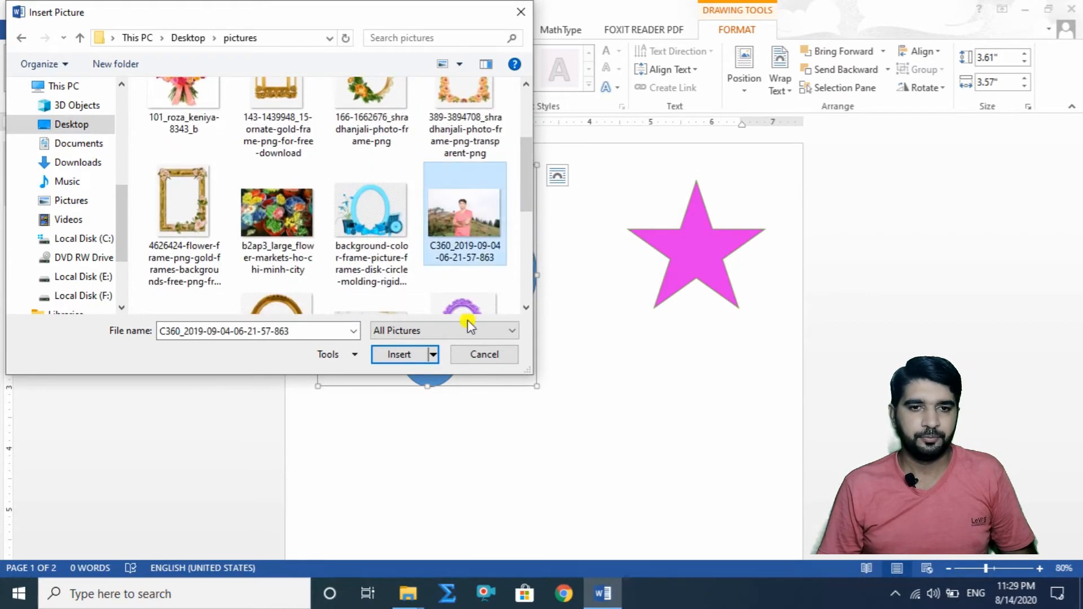
{"action": "left_click", "coordinate": [401, 354]}
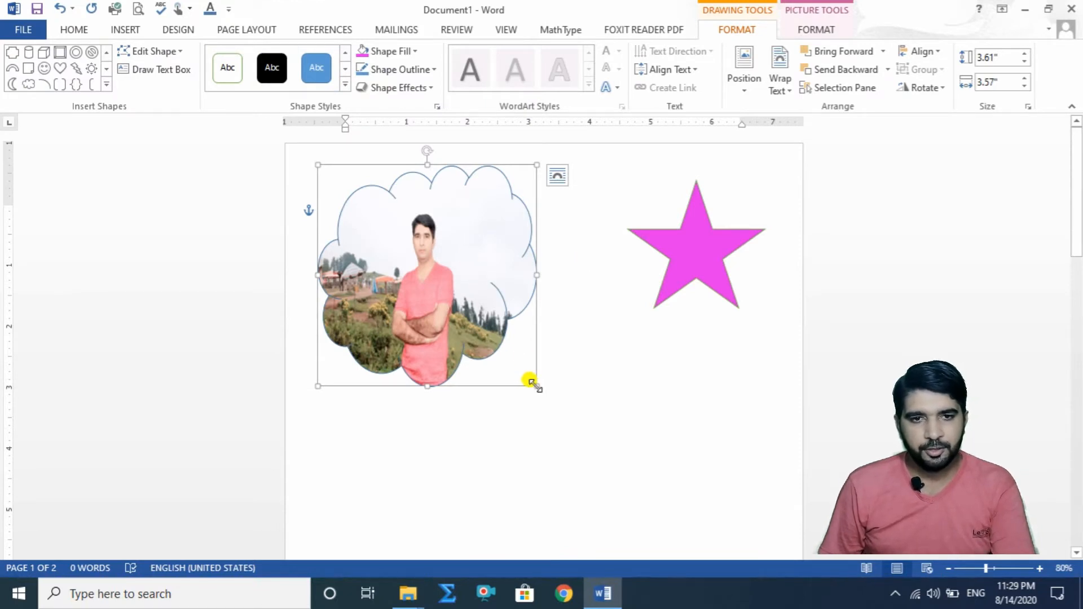
Step: Try the picture-filled cloud at a larger size, then reposition it at the page's upper-left corner and shrink it to about 2.08" by 3.25"
{"action": "left_click_drag", "start_coordinate": [536, 386], "coordinate": [765, 430]}
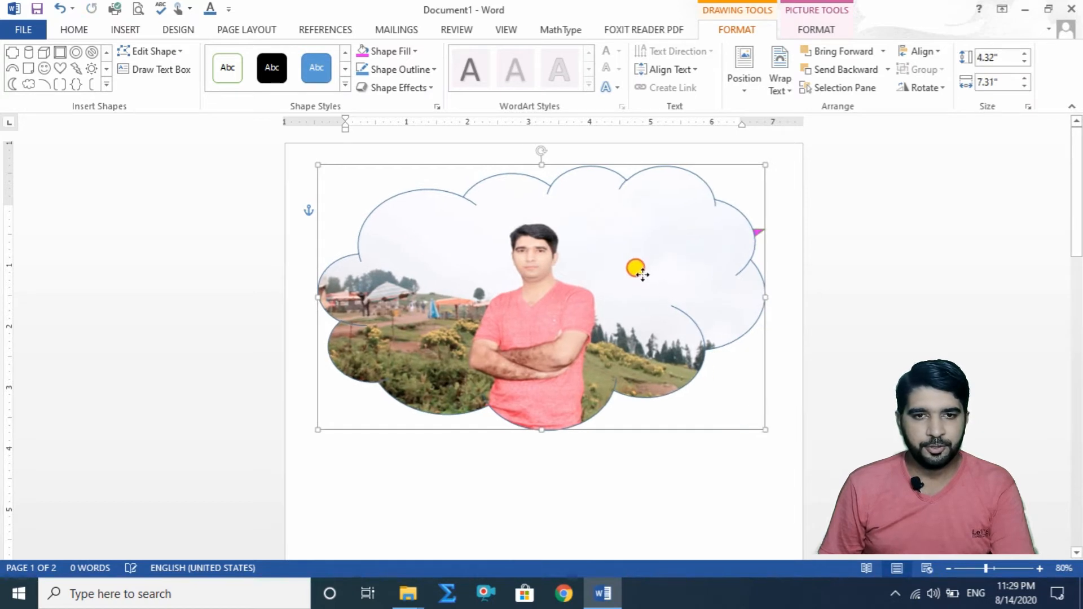
{"action": "left_click_drag", "start_coordinate": [642, 274], "coordinate": [636, 333]}
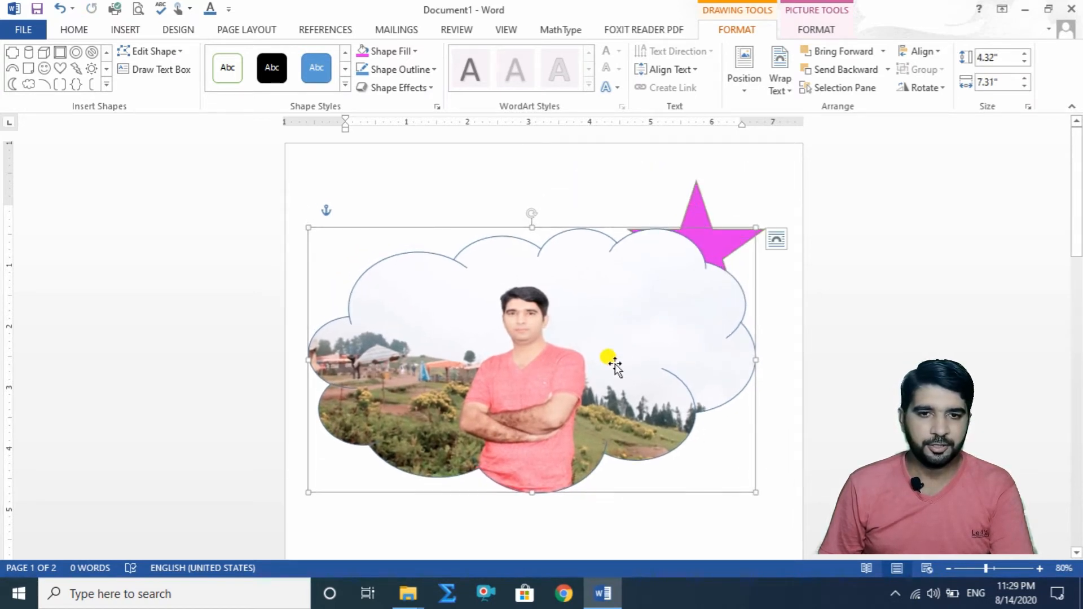
{"action": "left_click_drag", "start_coordinate": [667, 387], "coordinate": [636, 312]}
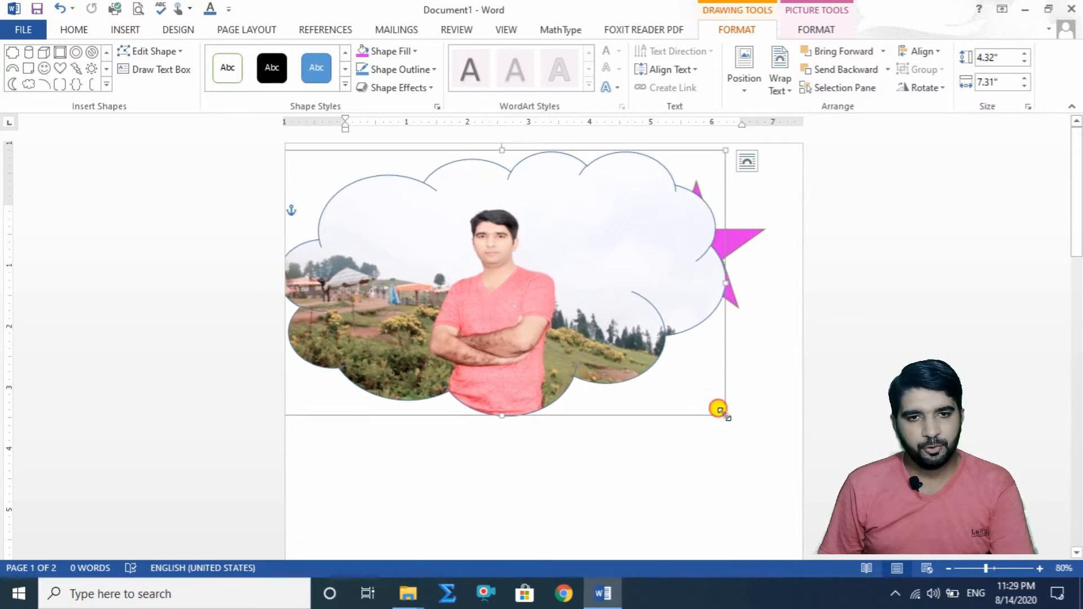
{"action": "left_click_drag", "start_coordinate": [721, 411], "coordinate": [477, 278]}
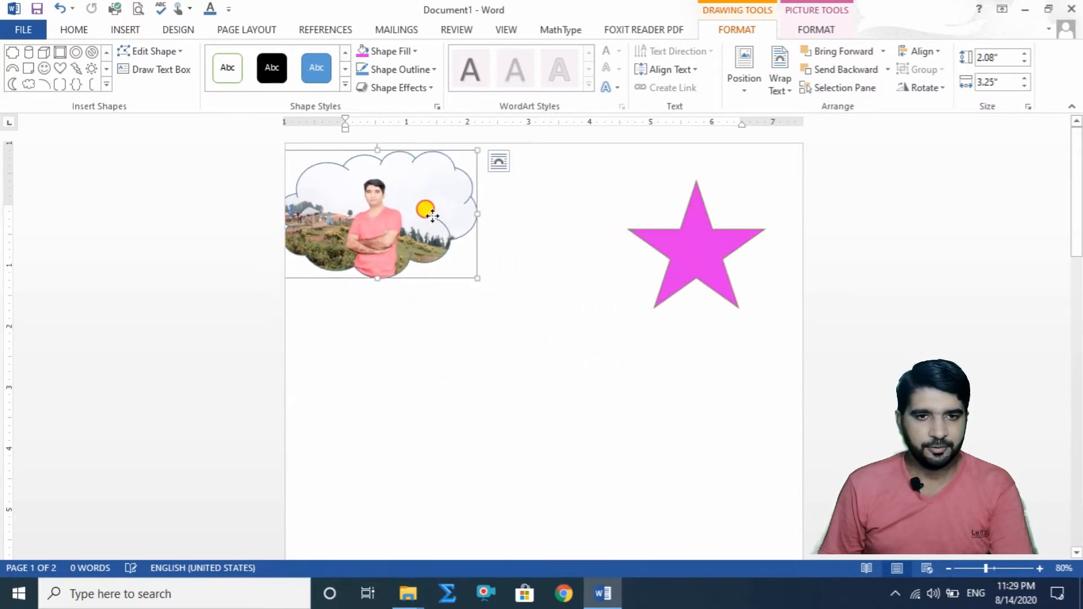
Step: Move the picture-filled cloud fully inside the page and switch the magenta star to a gradient fill
{"action": "left_click_drag", "start_coordinate": [432, 215], "coordinate": [446, 246]}
{"action": "left_click", "coordinate": [673, 251]}
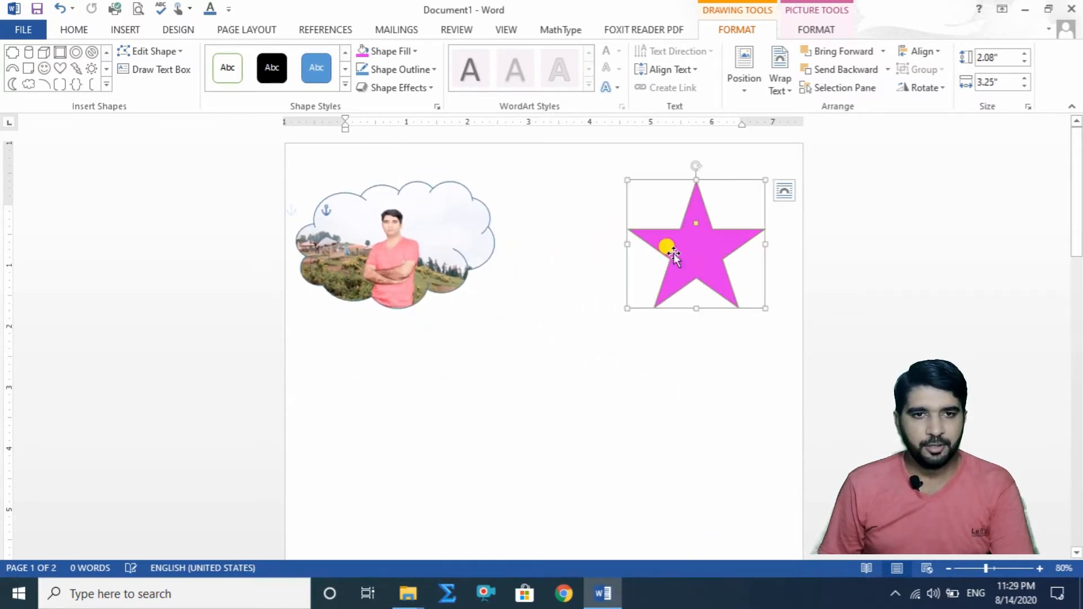
{"action": "left_click", "coordinate": [414, 50]}
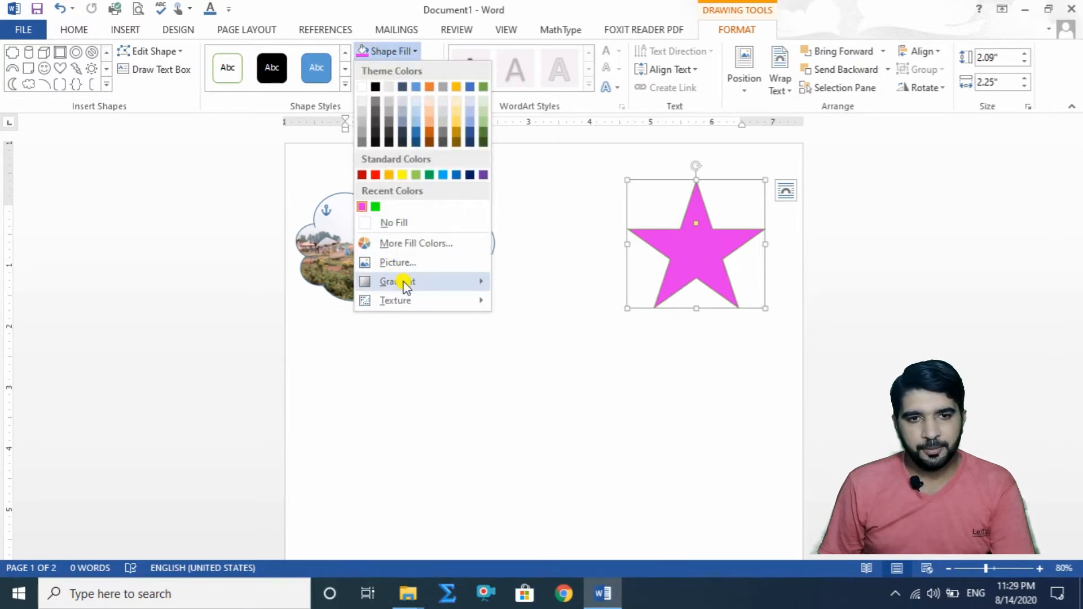
{"action": "mouse_move", "coordinate": [404, 286]}
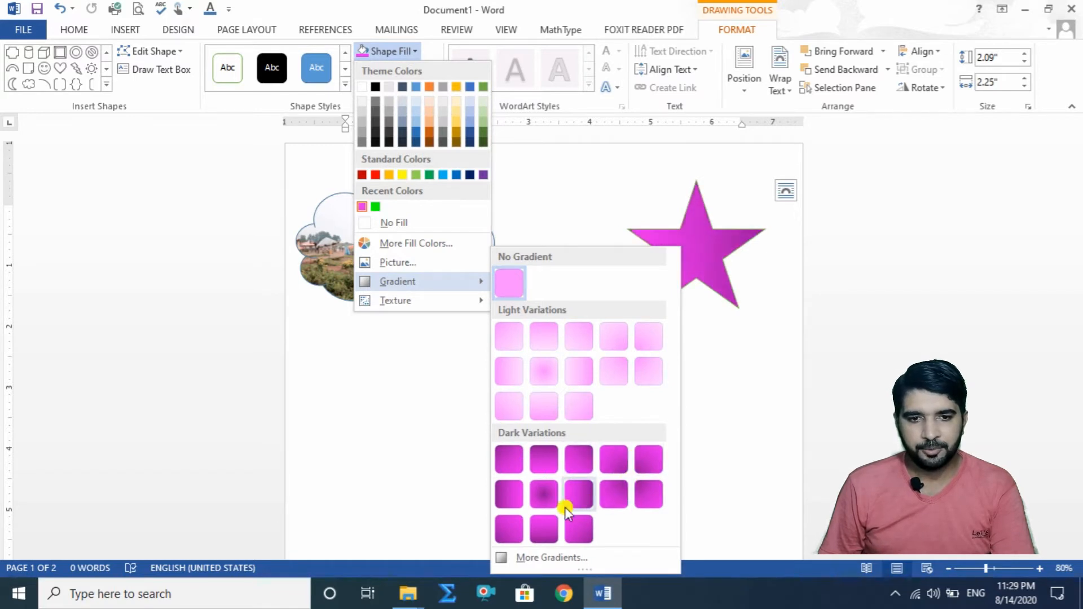
{"action": "left_click", "coordinate": [552, 557]}
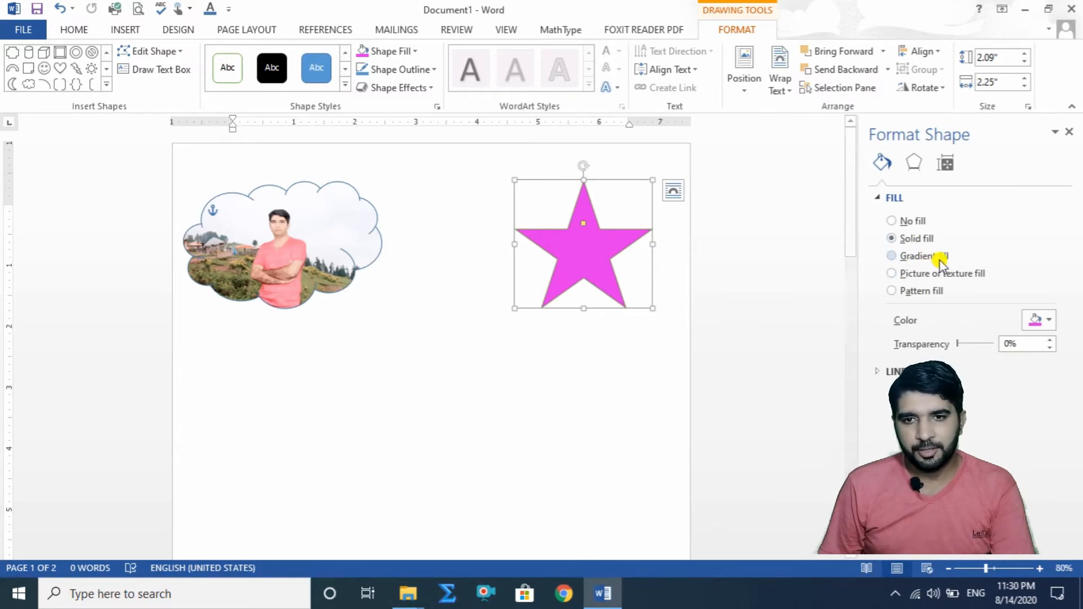
{"action": "left_click", "coordinate": [894, 255]}
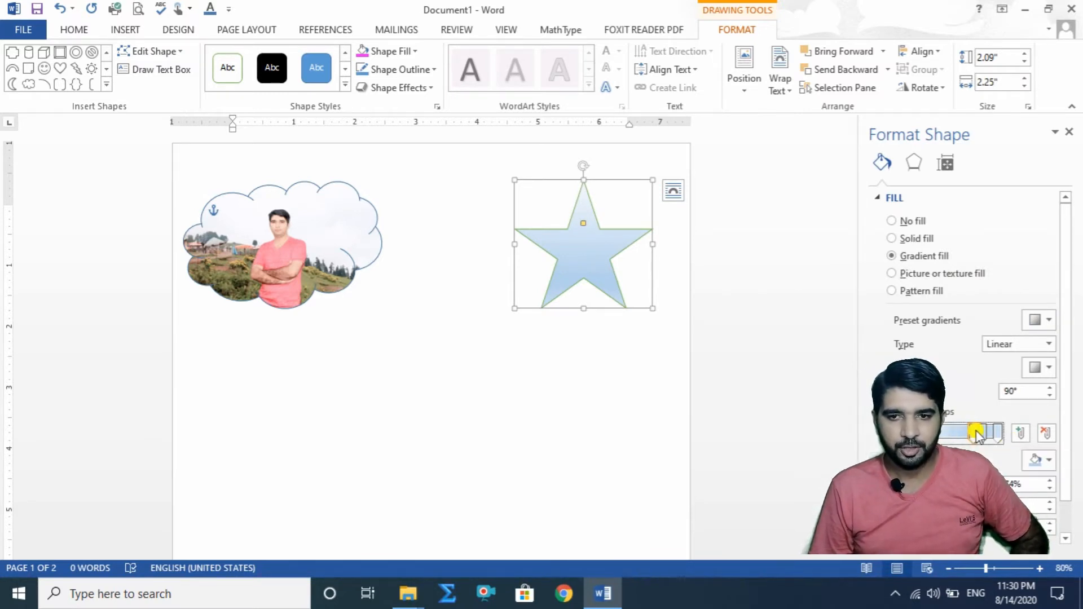
Step: Recolor the star's gradient stops light gold, green, magenta and light blue, and spread them out with the blue stop at 94%
{"action": "left_click", "coordinate": [1038, 460]}
{"action": "left_click", "coordinate": [974, 425]}
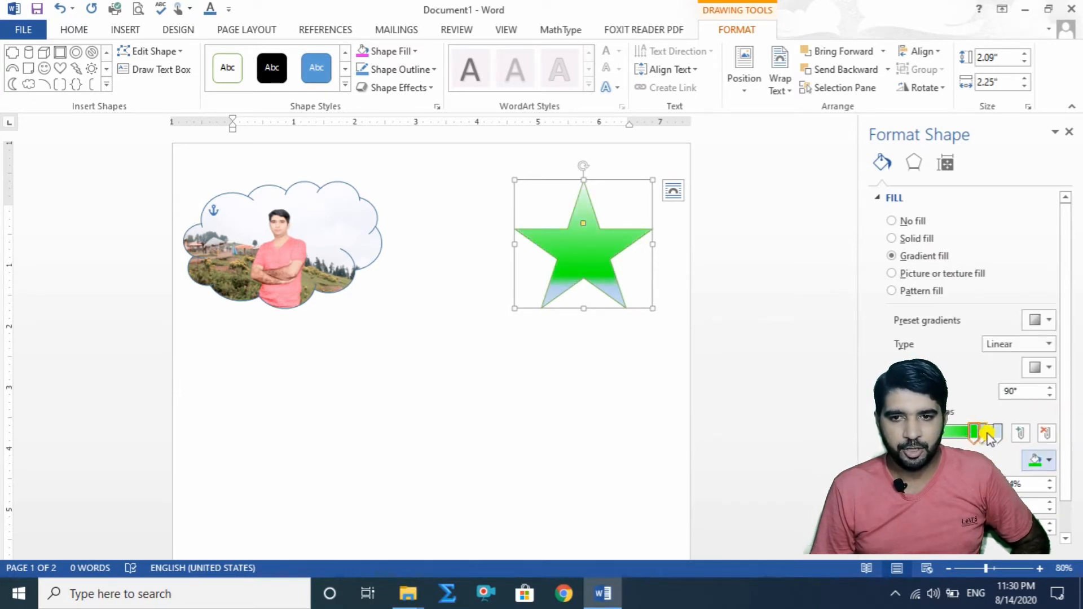
{"action": "left_click", "coordinate": [1046, 459]}
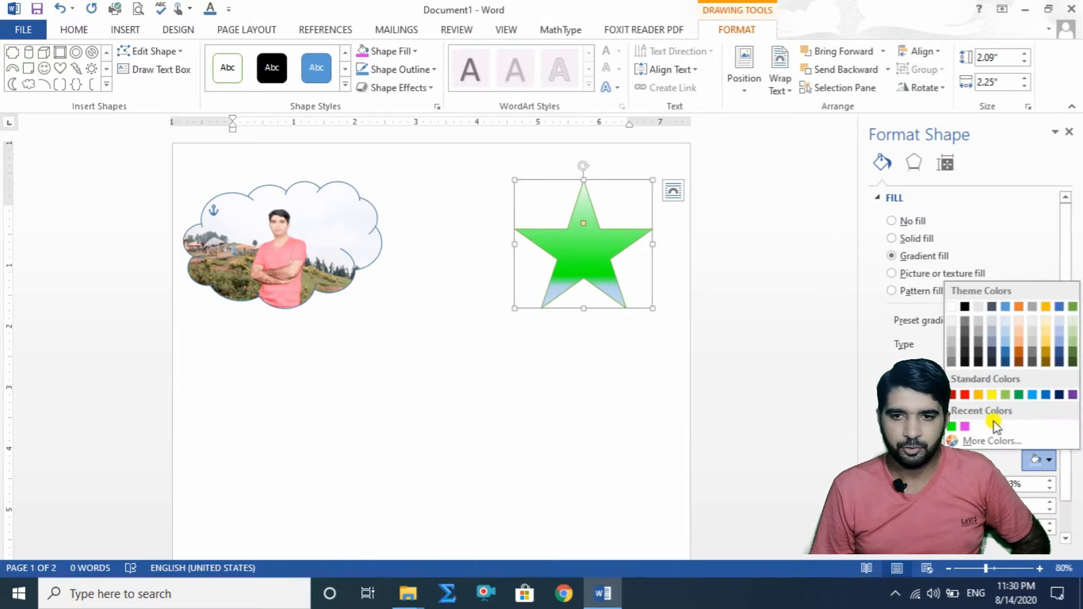
{"action": "left_click", "coordinate": [965, 427]}
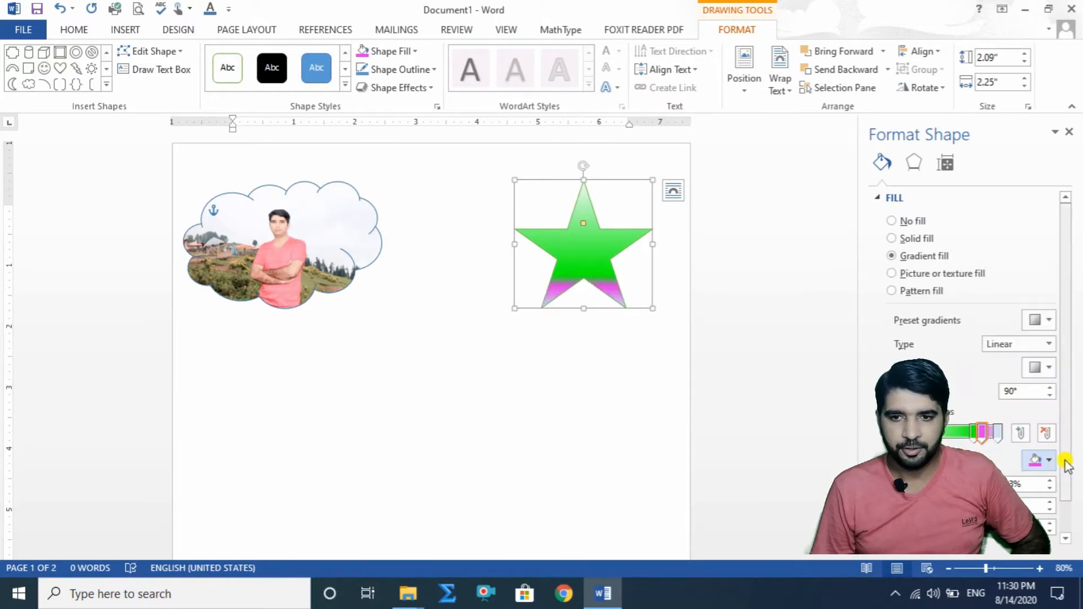
{"action": "left_click", "coordinate": [1042, 460]}
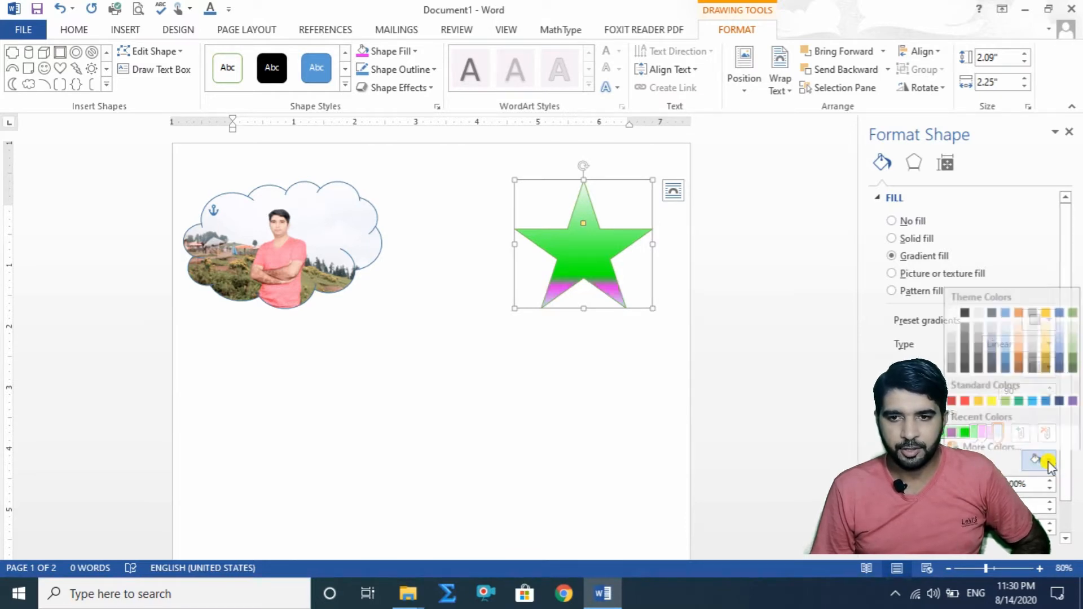
{"action": "left_click", "coordinate": [1032, 394]}
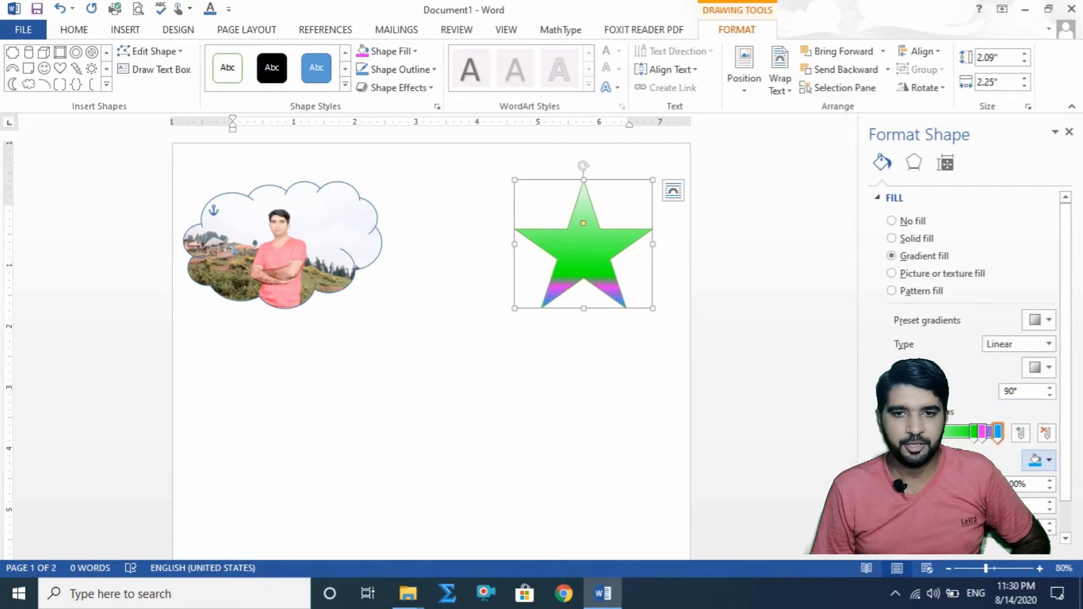
{"action": "left_click", "coordinate": [1052, 458]}
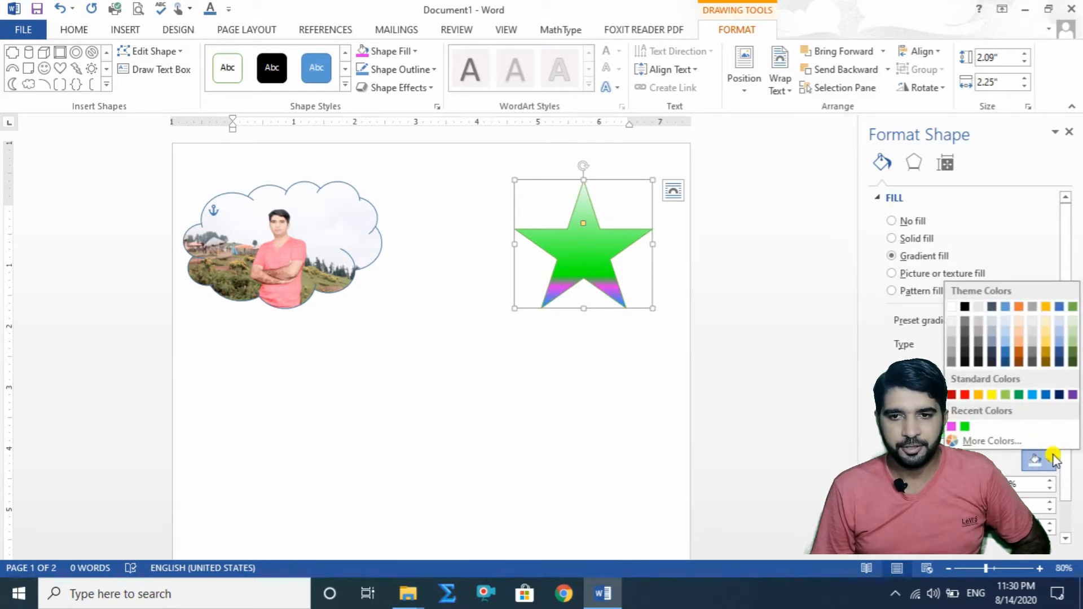
{"action": "left_click", "coordinate": [1047, 345]}
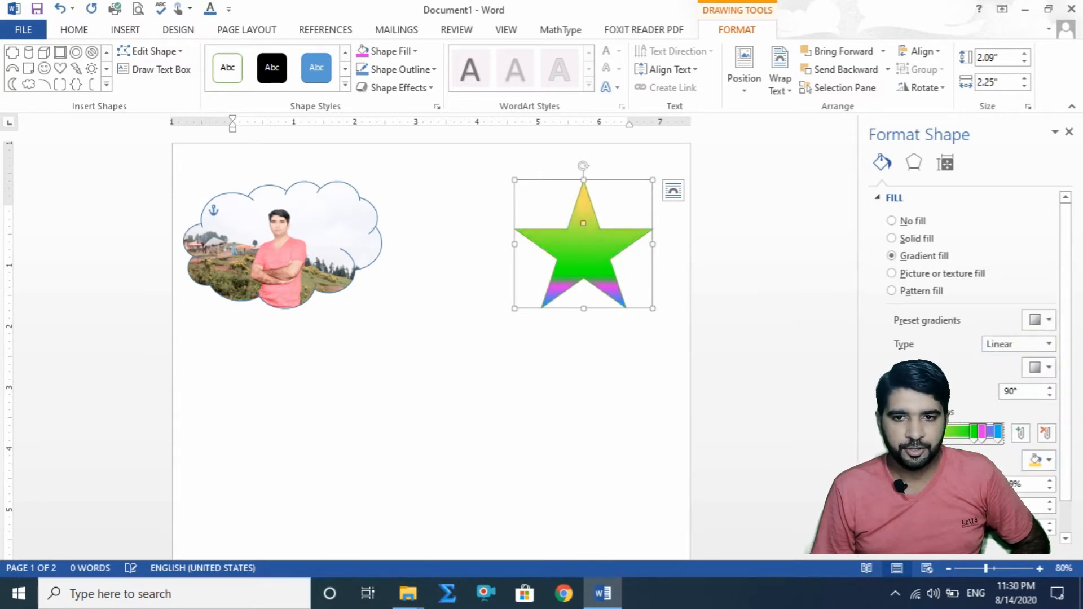
{"action": "left_click_drag", "start_coordinate": [947, 436], "coordinate": [953, 438]}
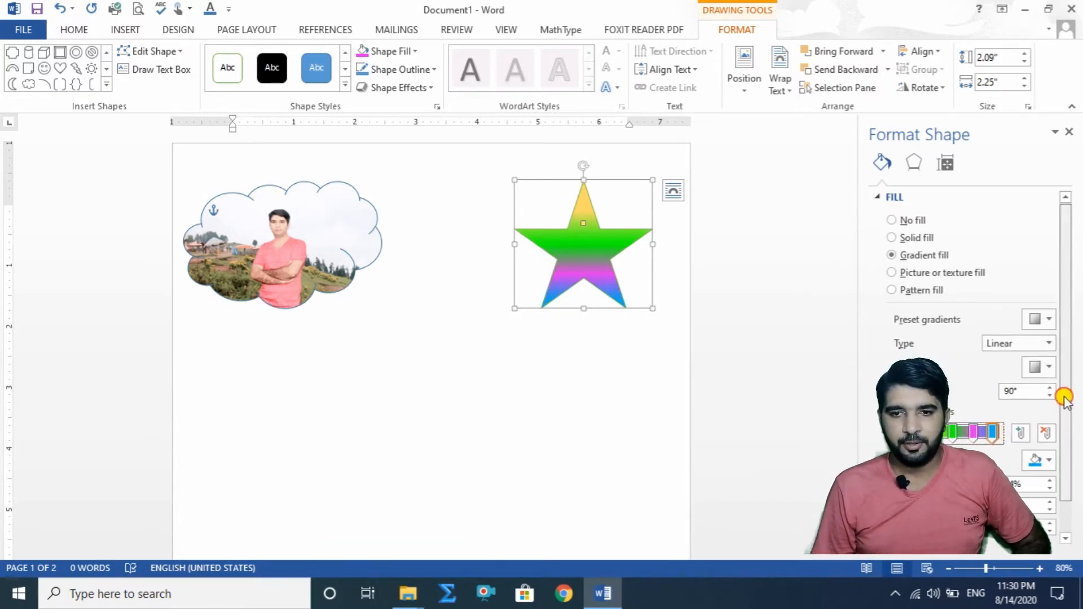
Step: Set the star's light blue gradient stop to 100% transparency and lay the star over the cloud to test it
{"action": "left_click_drag", "start_coordinate": [1066, 399], "coordinate": [1065, 432]}
{"action": "left_click_drag", "start_coordinate": [603, 251], "coordinate": [487, 303]}
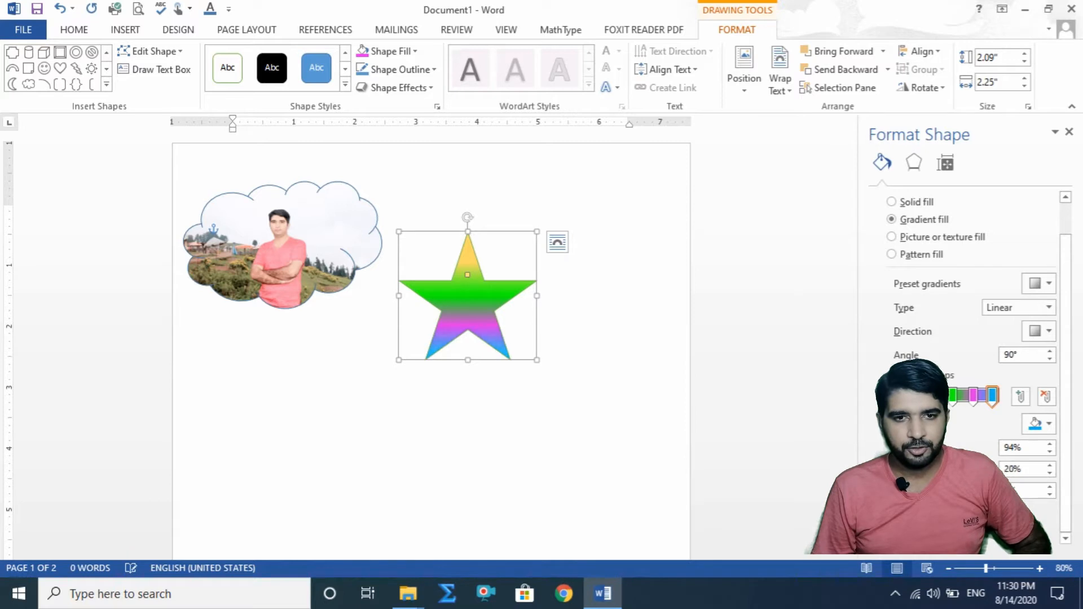
{"action": "left_click_drag", "start_coordinate": [961, 469], "coordinate": [977, 469]}
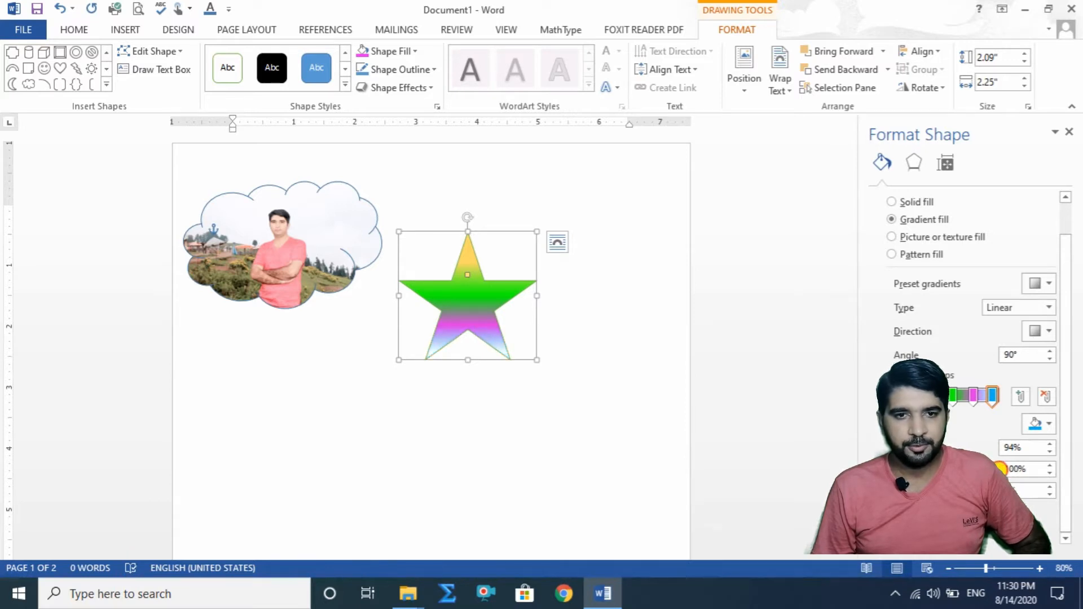
{"action": "left_click_drag", "start_coordinate": [467, 309], "coordinate": [302, 256]}
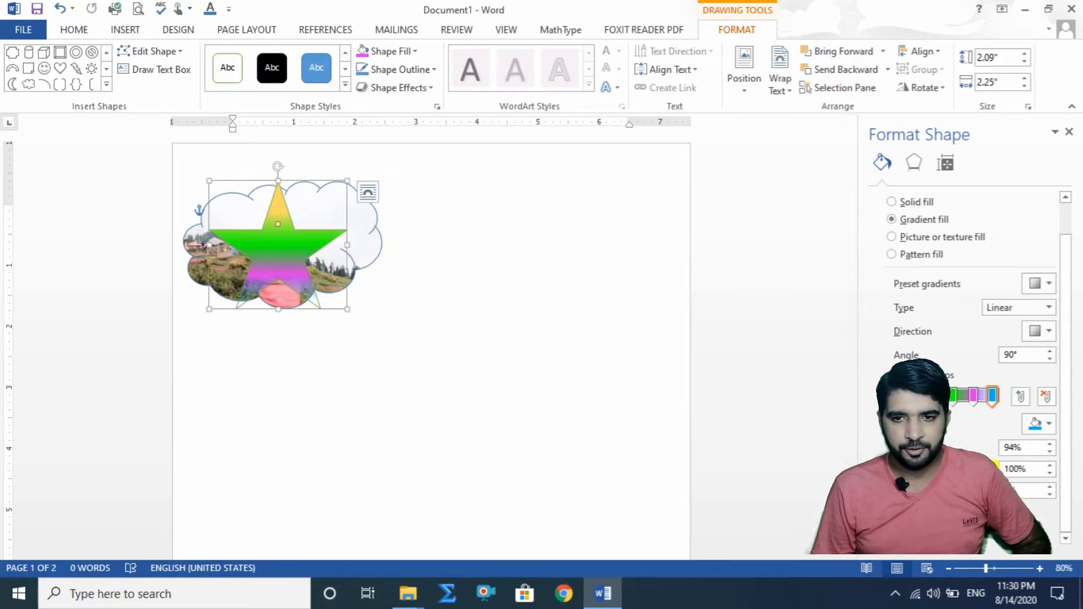
{"action": "left_click_drag", "start_coordinate": [988, 469], "coordinate": [951, 469]}
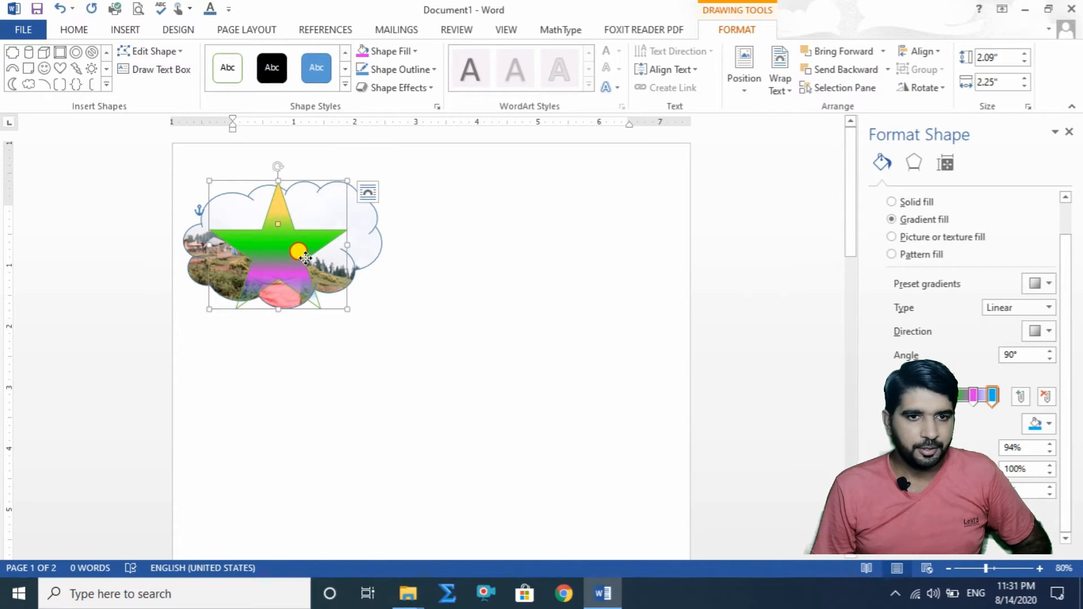
Step: Set the light blue stop's brightness to 49% and place the star beside the cloud, near the page's right side
{"action": "left_click_drag", "start_coordinate": [305, 259], "coordinate": [699, 367]}
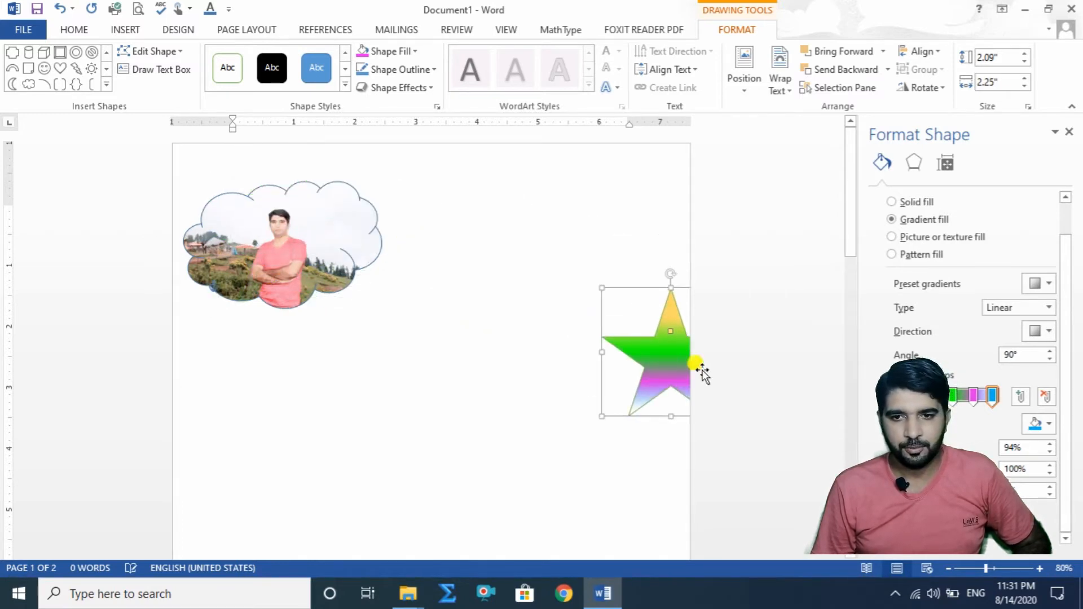
{"action": "left_click_drag", "start_coordinate": [968, 491], "coordinate": [1014, 488]}
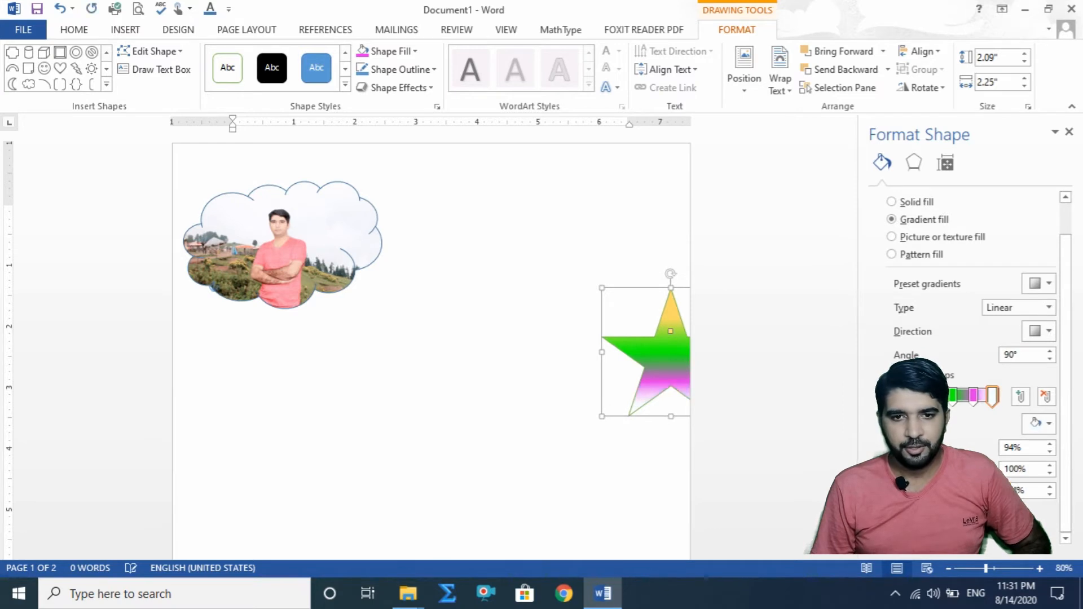
{"action": "left_click_drag", "start_coordinate": [644, 343], "coordinate": [542, 303]}
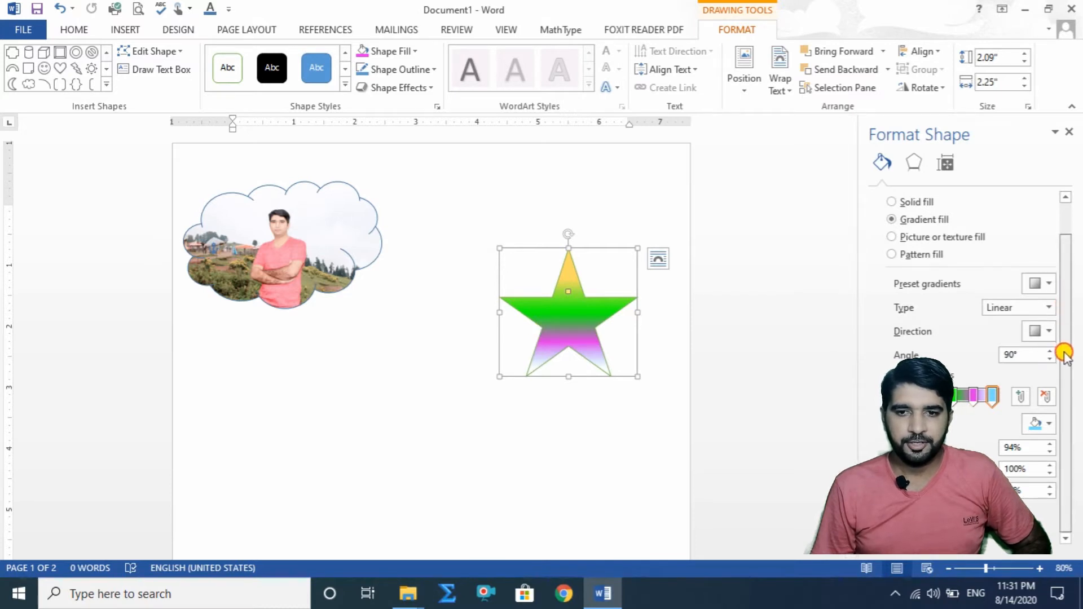
Step: Color the star's solid outline black and thicken it to 4.75 pt
{"action": "left_click", "coordinate": [913, 538]}
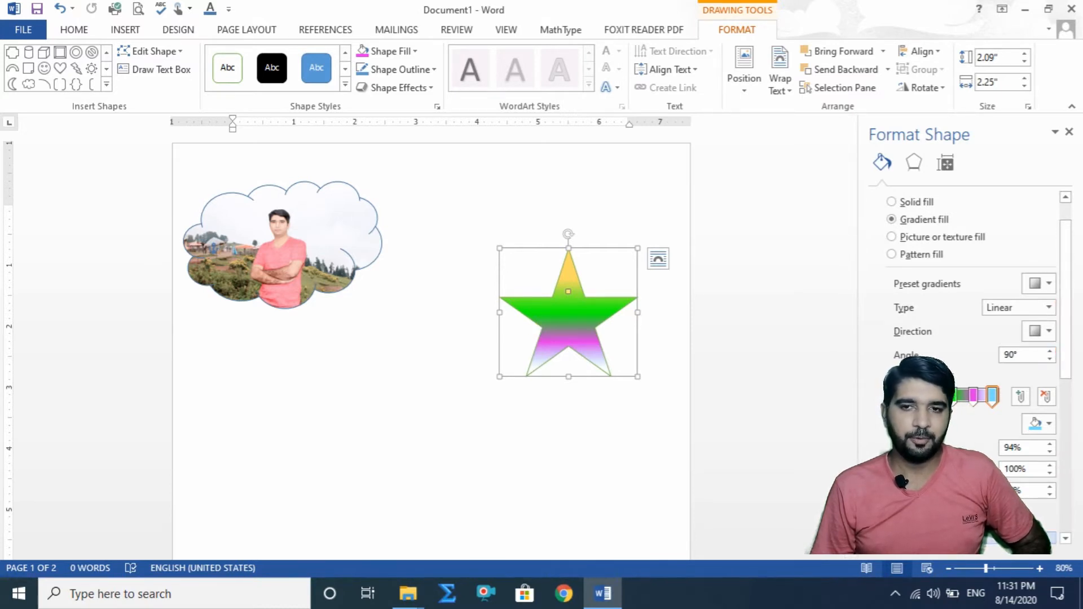
{"action": "left_click_drag", "start_coordinate": [1060, 263], "coordinate": [1062, 373]}
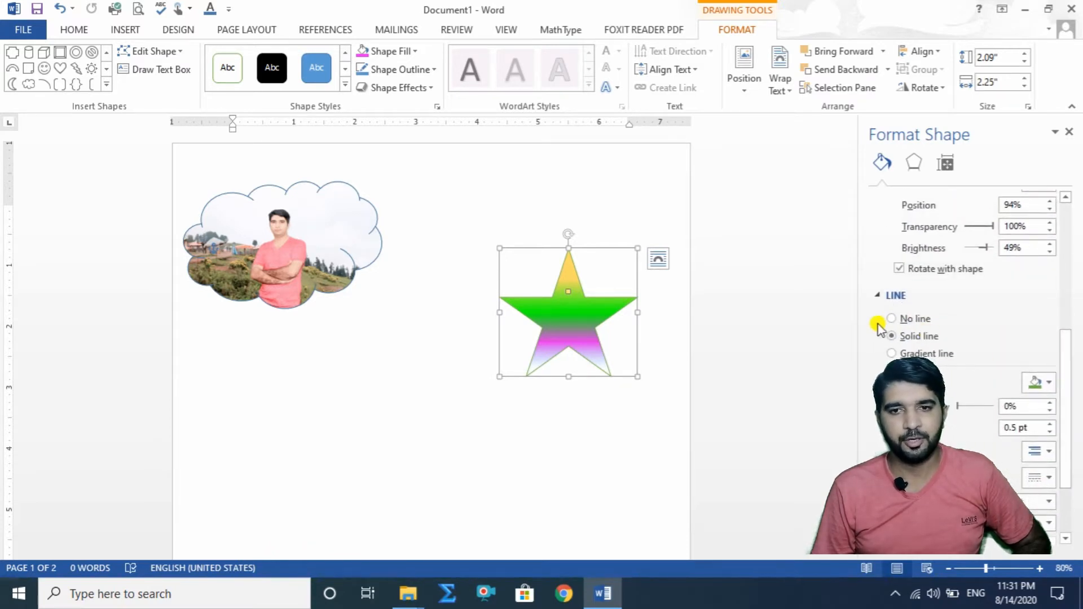
{"action": "left_click", "coordinate": [1048, 385]}
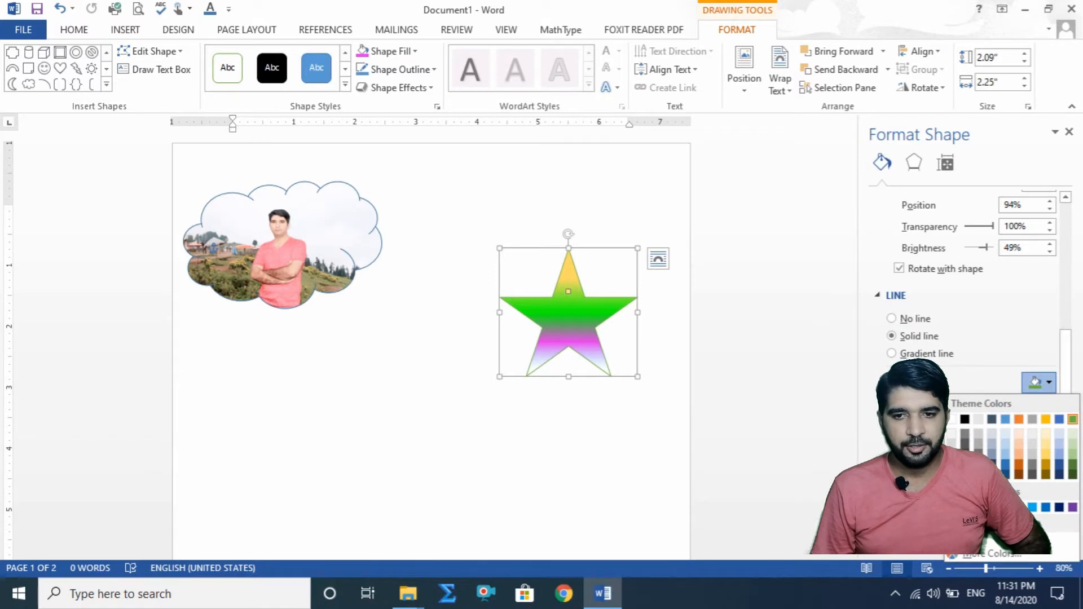
{"action": "left_click", "coordinate": [966, 420]}
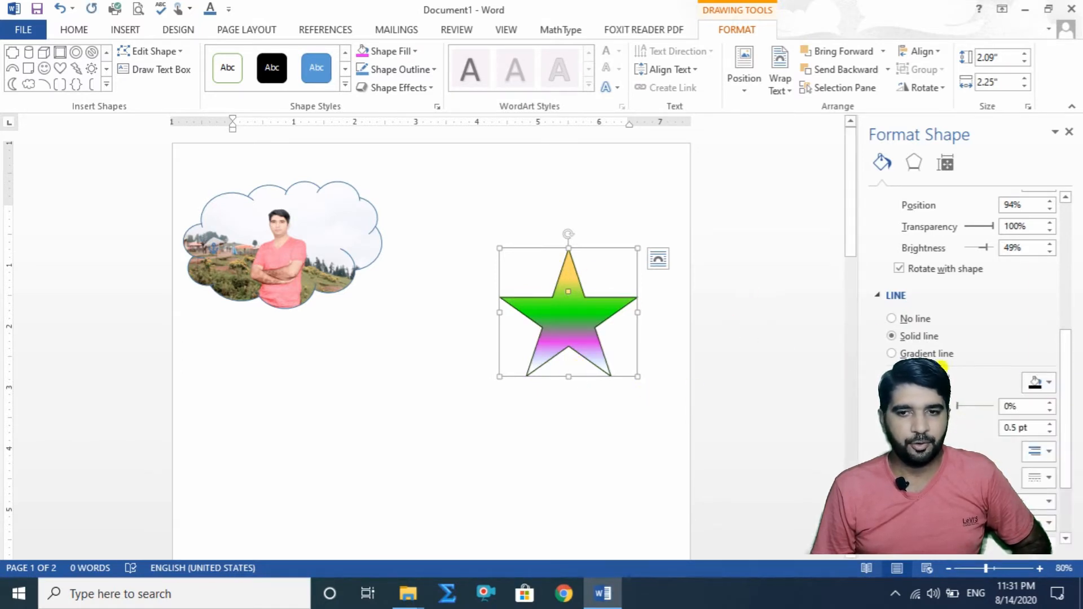
{"action": "left_click", "coordinate": [1050, 423]}
{"action": "left_click", "coordinate": [1050, 423]}
{"action": "left_click", "coordinate": [1049, 423]}
{"action": "left_click", "coordinate": [1049, 423]}
{"action": "left_click", "coordinate": [1049, 423]}
{"action": "left_click", "coordinate": [1049, 423]}
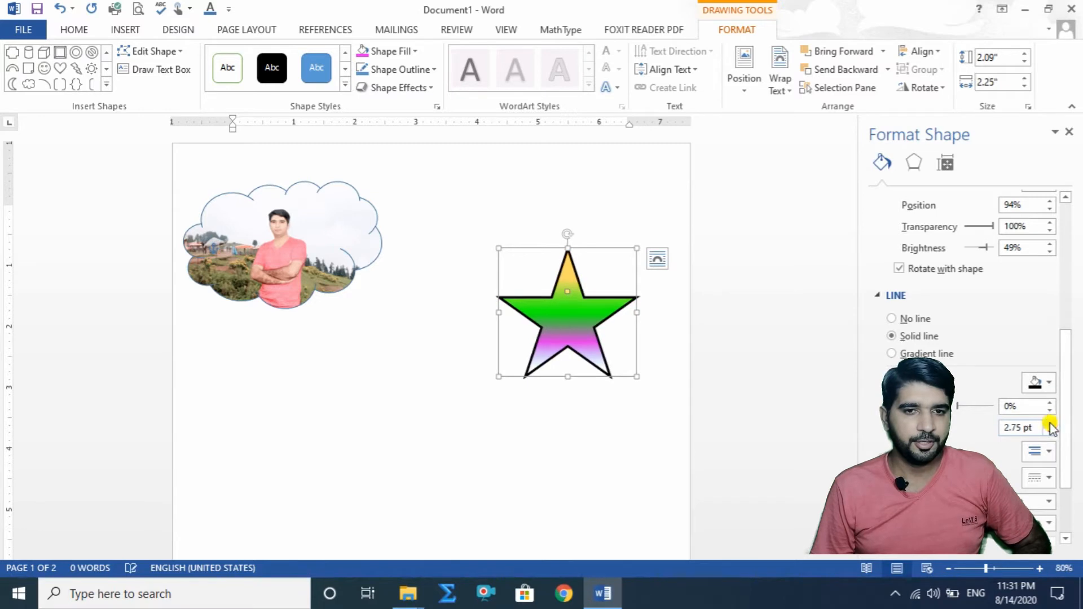
{"action": "left_click", "coordinate": [1050, 423]}
{"action": "left_click", "coordinate": [1050, 423]}
{"action": "left_click", "coordinate": [1050, 423]}
{"action": "left_click", "coordinate": [1050, 423]}
{"action": "left_click", "coordinate": [1050, 423]}
{"action": "left_click", "coordinate": [1050, 423]}
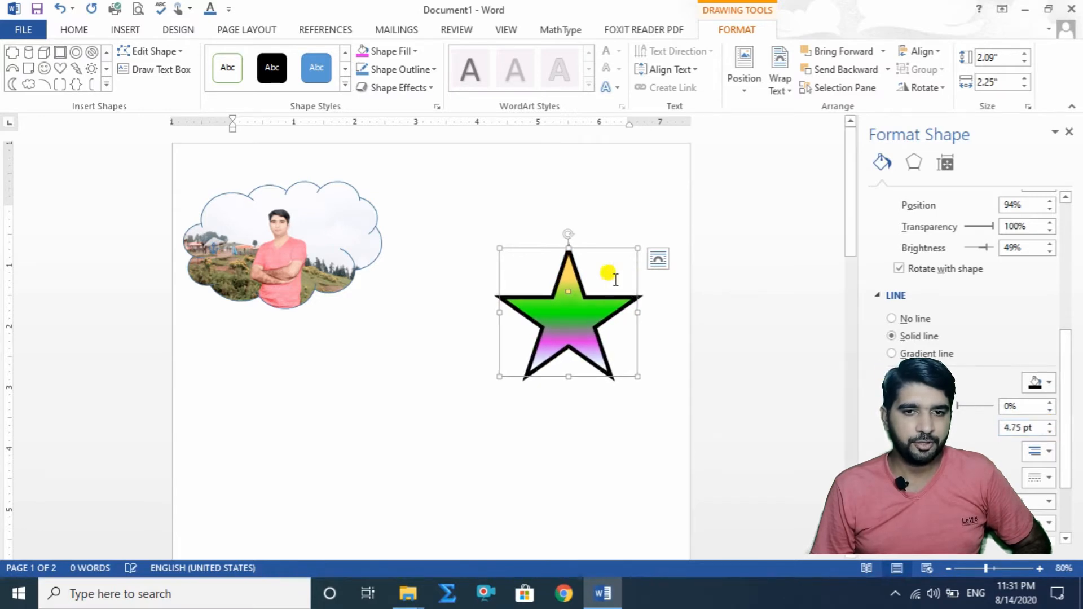
Step: Change the star's outline to a bright blue from the standard color hexagon
{"action": "left_click", "coordinate": [1048, 383]}
{"action": "left_click", "coordinate": [991, 550]}
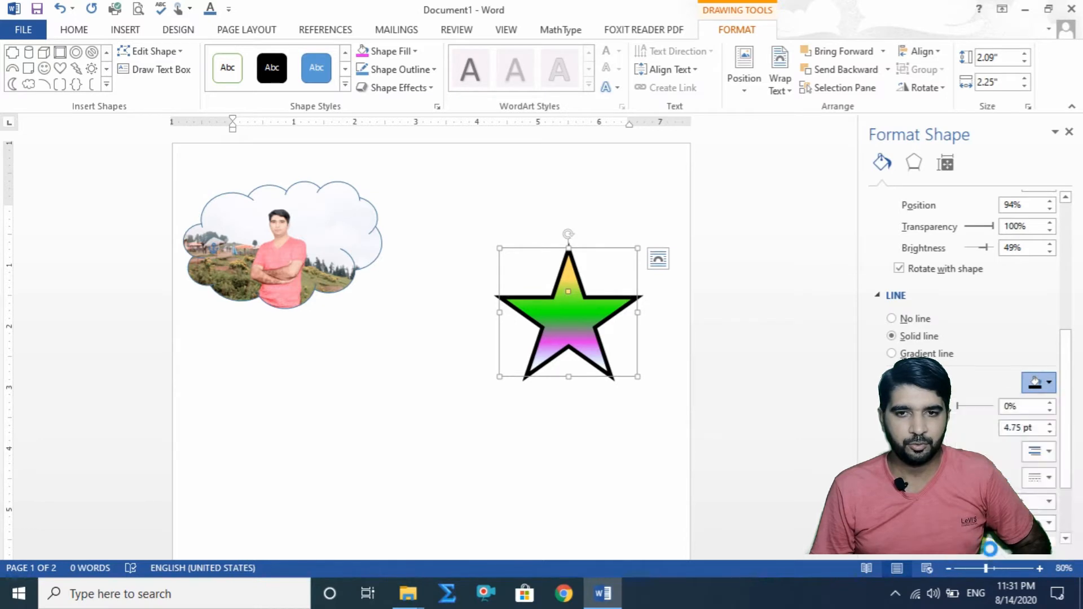
{"action": "left_click", "coordinate": [375, 209]}
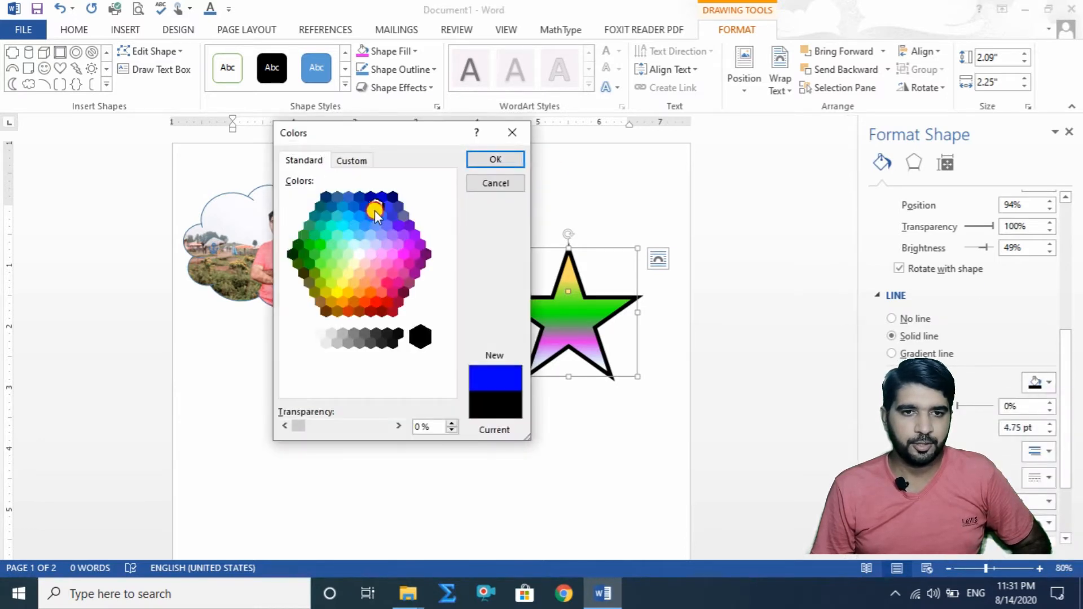
{"action": "left_click", "coordinate": [496, 160]}
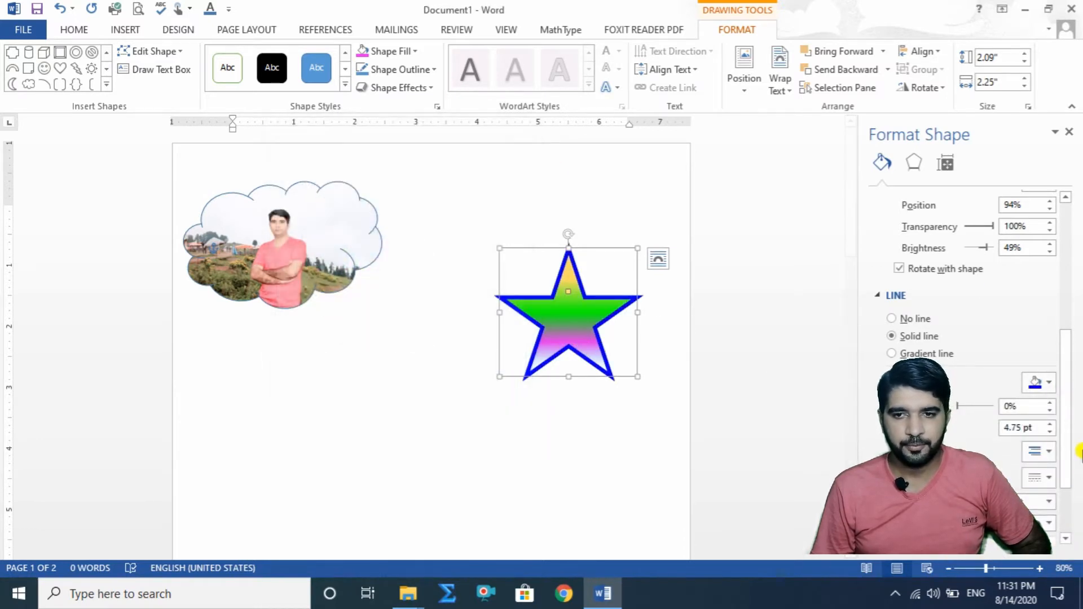
Step: Try an uneven compound line on the star's outline and settle on the Double compound type
{"action": "scroll", "coordinate": [1059, 374], "scroll_direction": "down", "scroll_amount": 3}
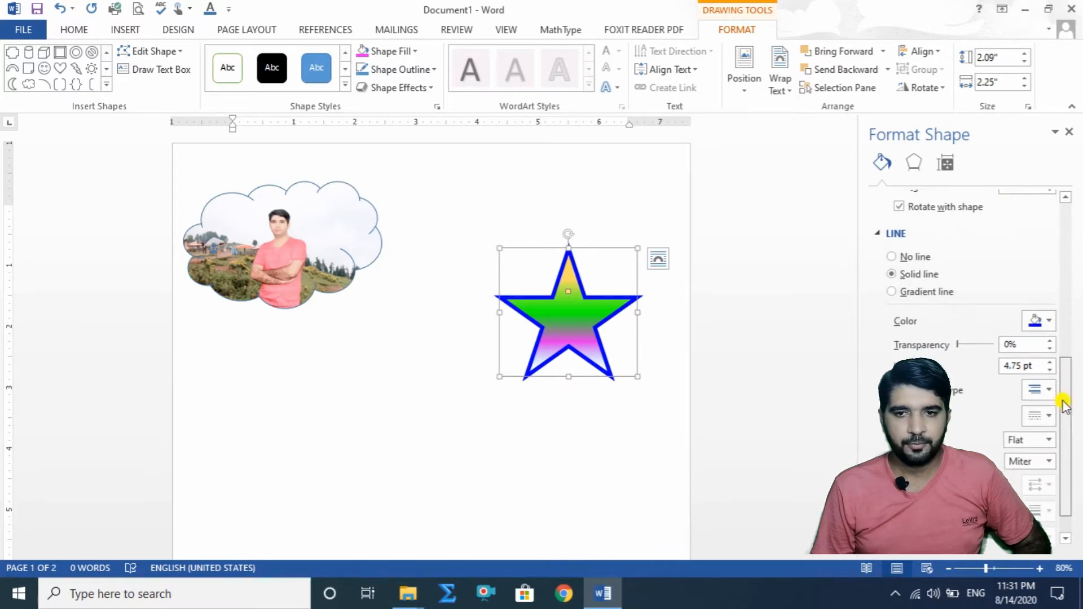
{"action": "left_click", "coordinate": [1048, 394]}
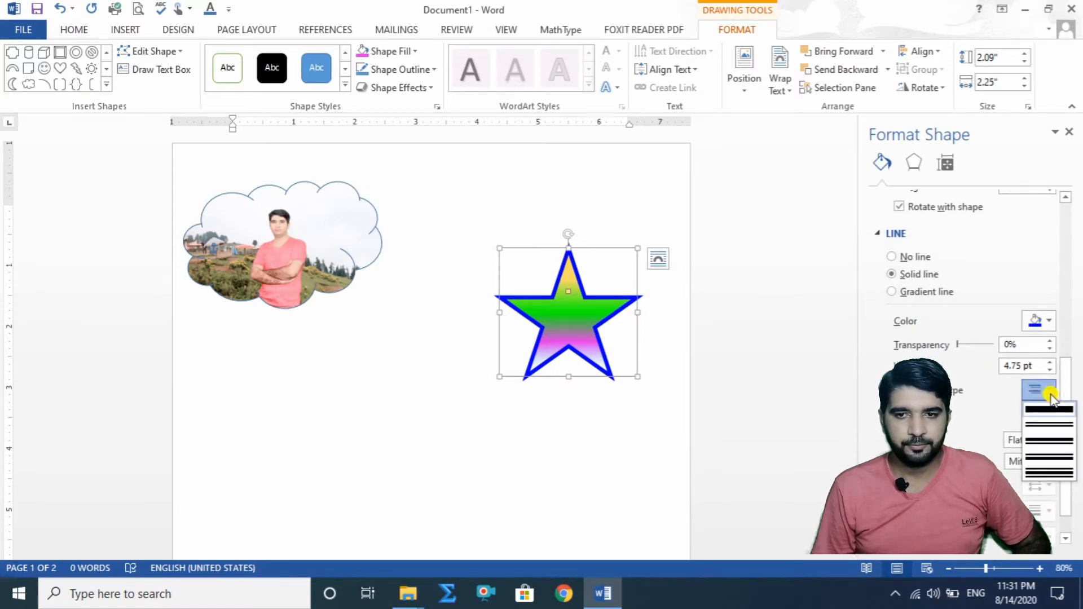
{"action": "left_click", "coordinate": [1055, 452]}
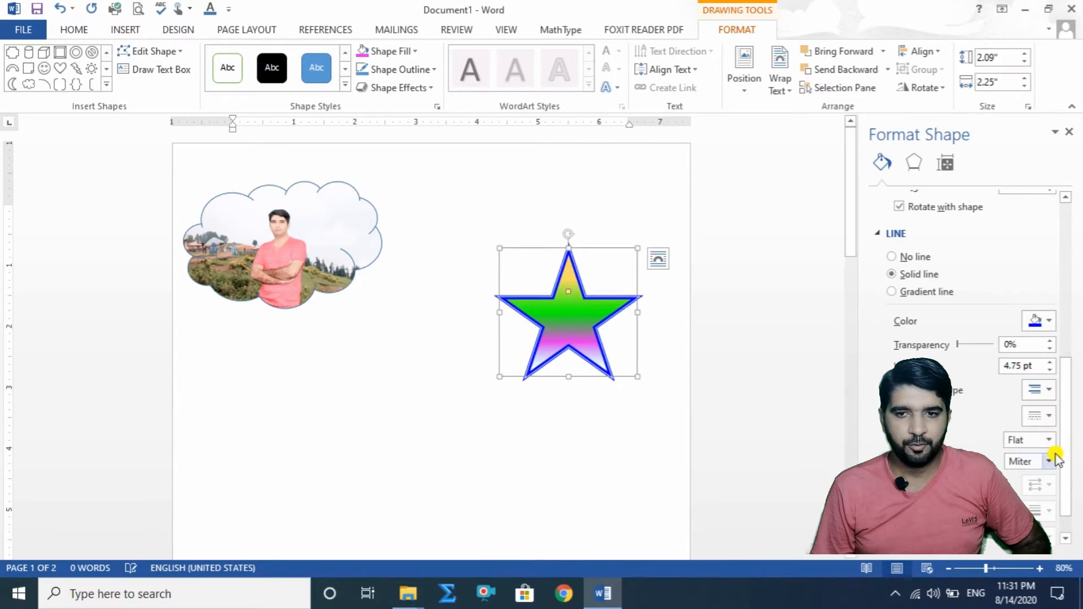
{"action": "left_click", "coordinate": [1048, 389]}
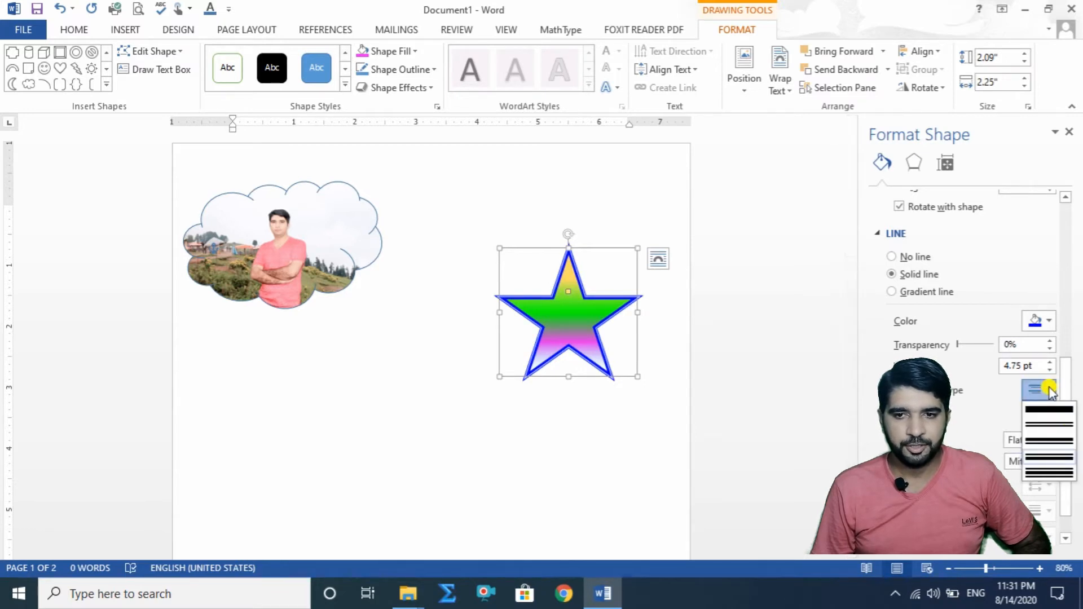
{"action": "left_click", "coordinate": [1051, 422]}
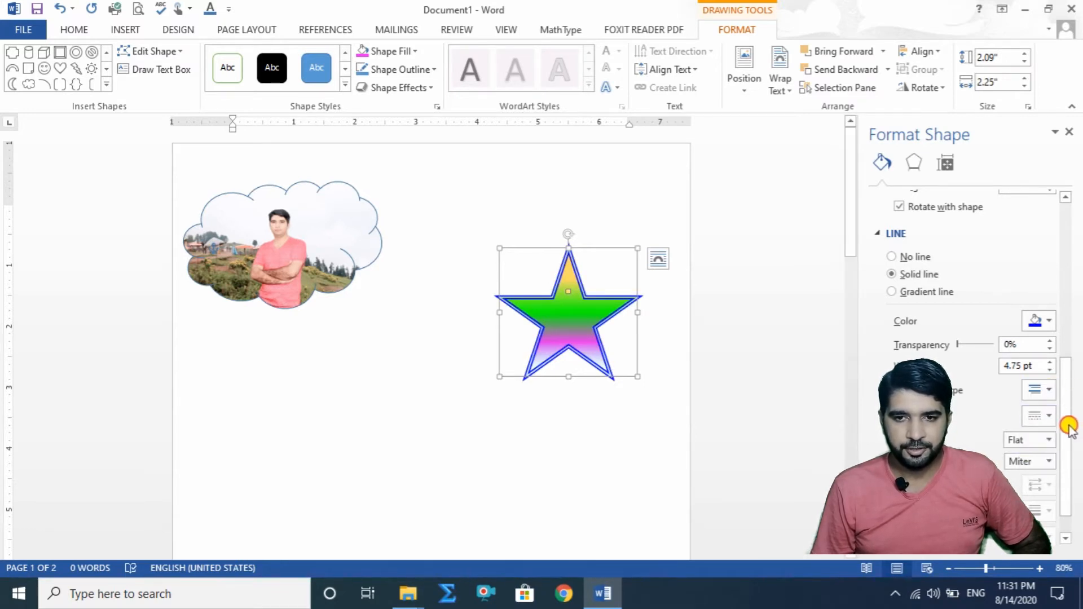
Step: Set the cap type of the star's outline to Round
{"action": "left_click", "coordinate": [1049, 440]}
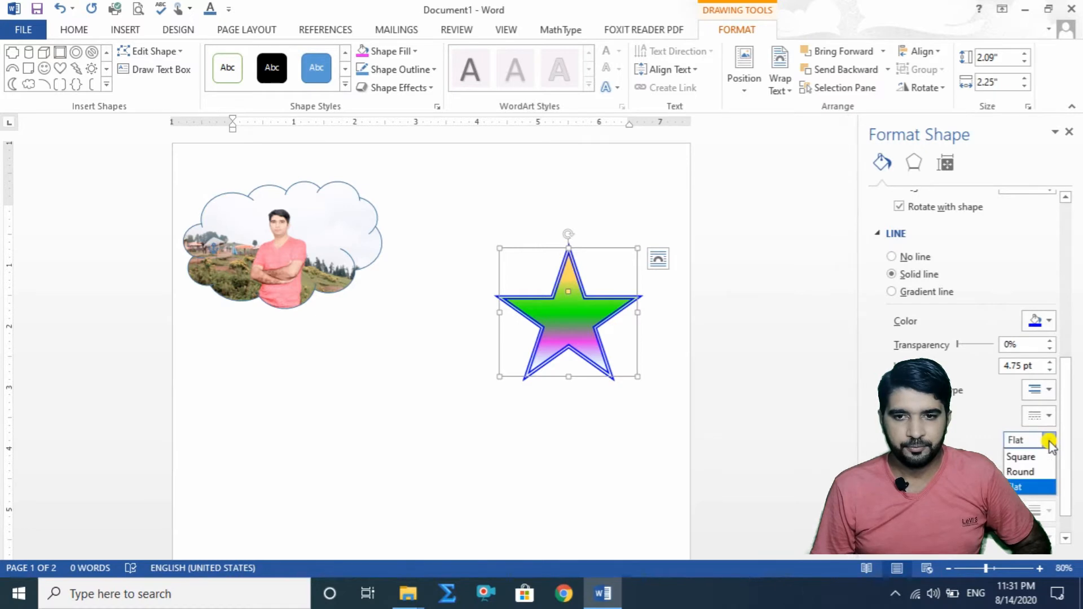
{"action": "left_click", "coordinate": [1043, 473]}
{"action": "scroll", "coordinate": [1056, 448], "scroll_direction": "down", "scroll_amount": 1}
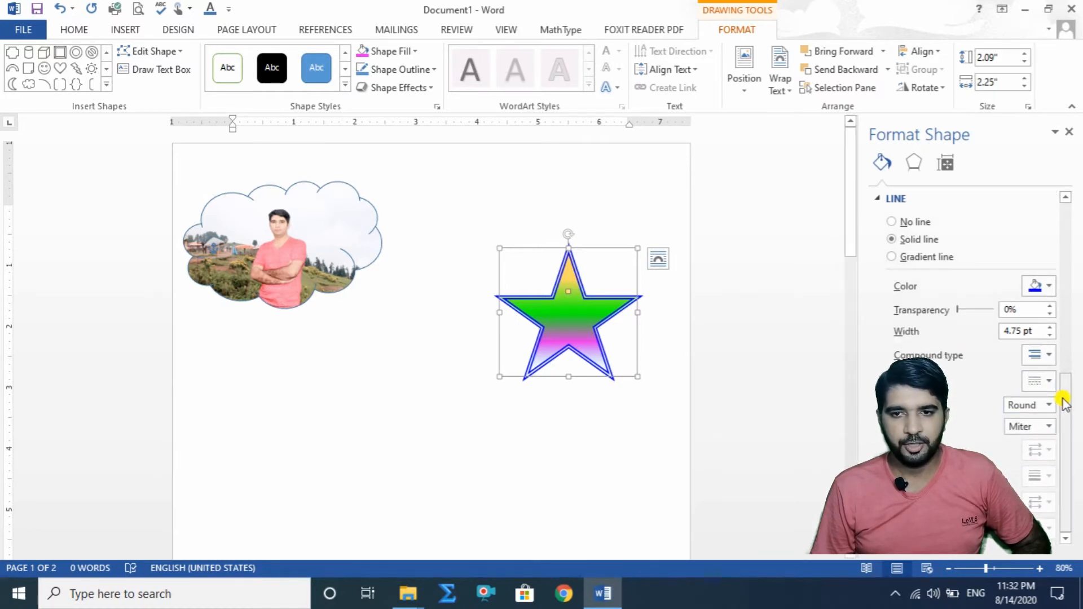
Step: Switch the star's outline to a gradient line and color its first gradient stop bright pink
{"action": "left_click_drag", "start_coordinate": [1061, 401], "coordinate": [1072, 339]}
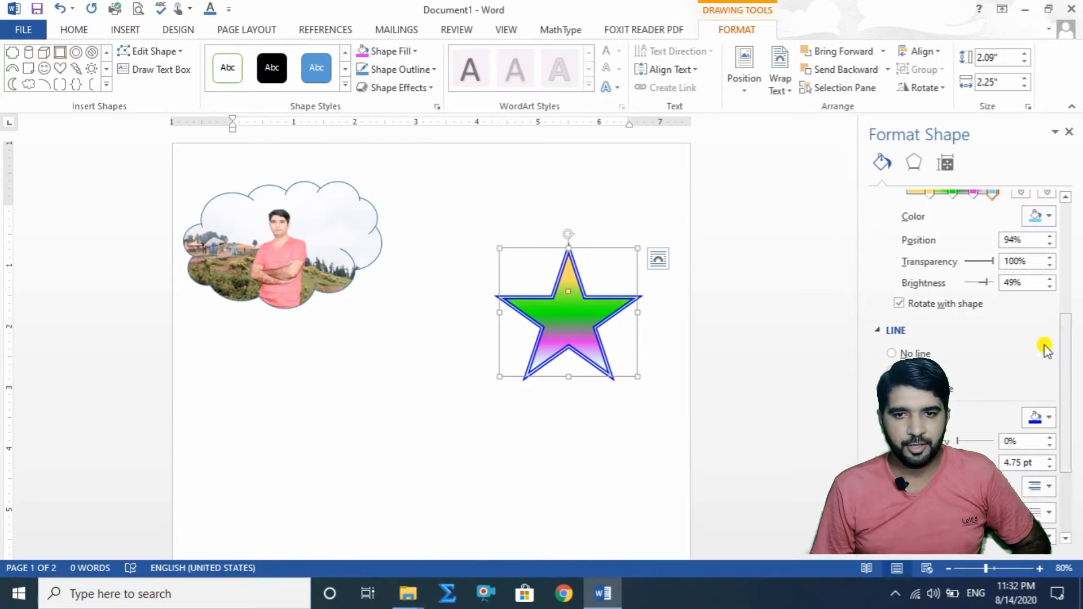
{"action": "left_click", "coordinate": [903, 389]}
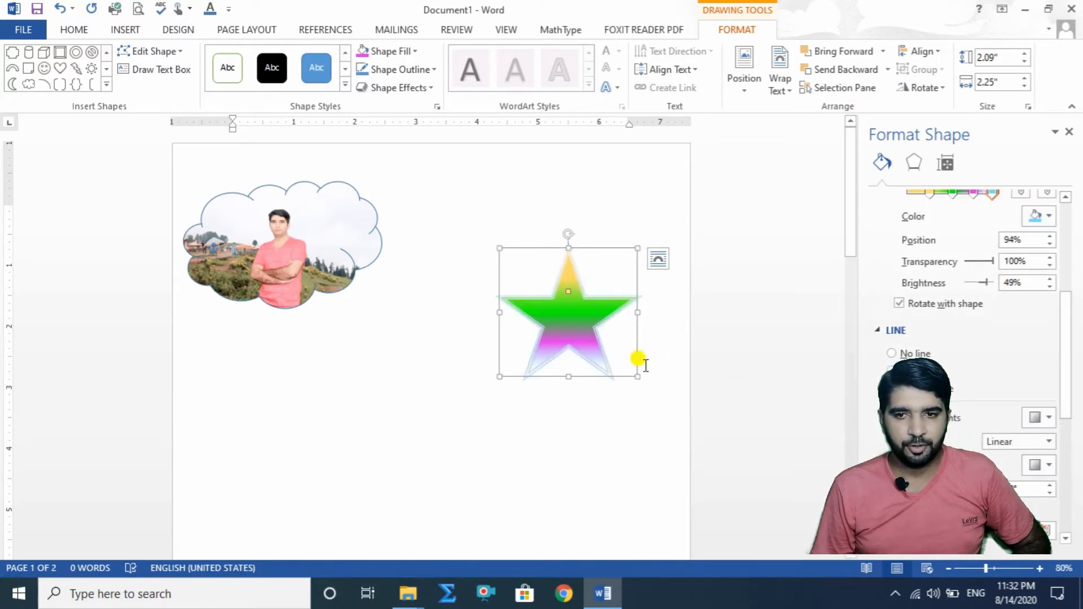
{"action": "left_click_drag", "start_coordinate": [1068, 375], "coordinate": [1071, 430]}
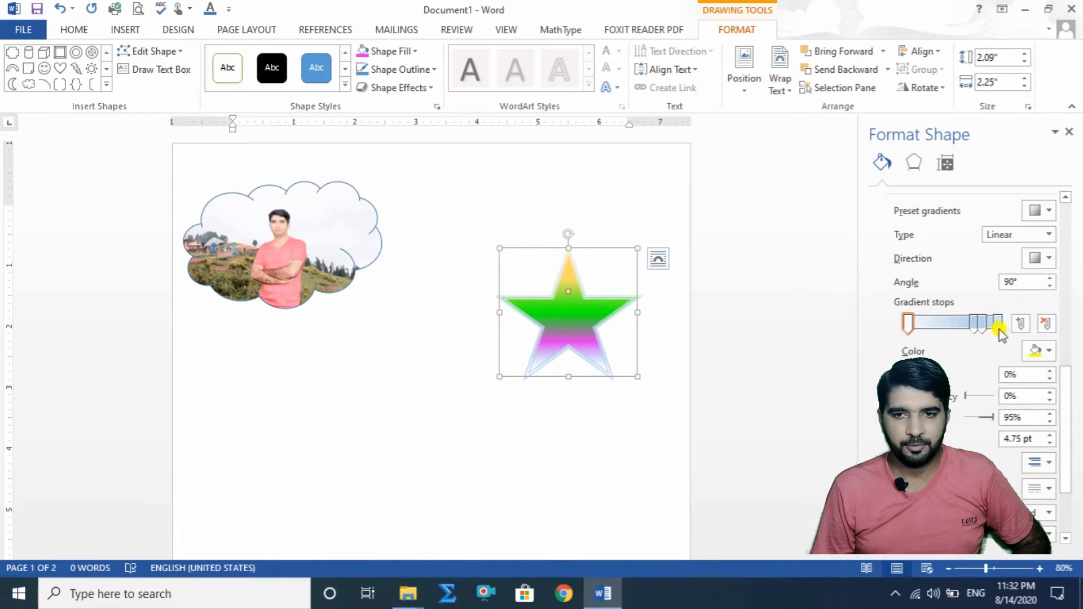
{"action": "left_click", "coordinate": [1053, 352]}
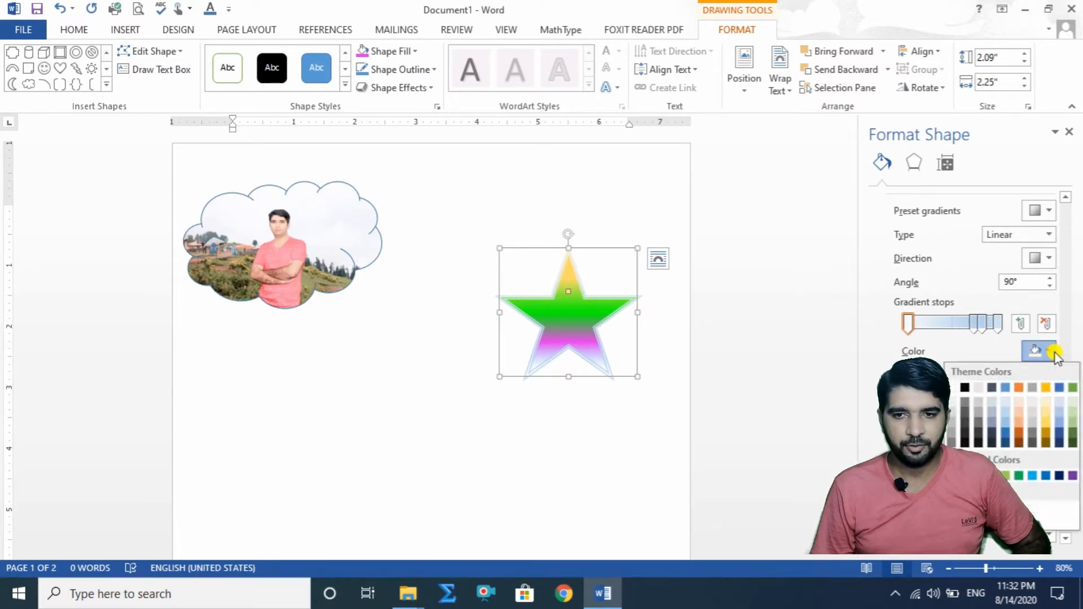
{"action": "left_click", "coordinate": [952, 507]}
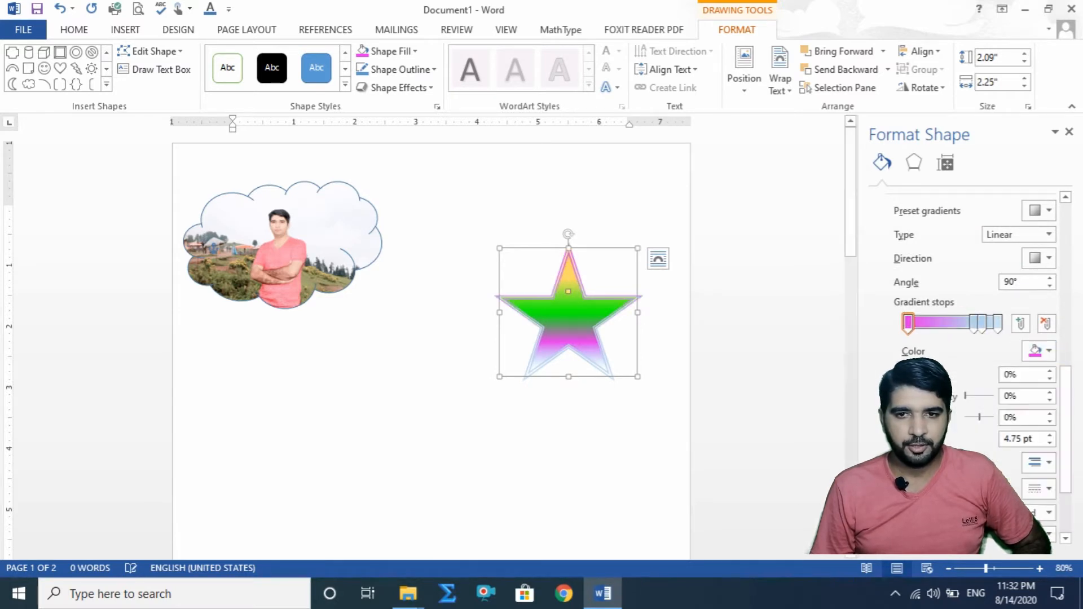
Step: Color the outline gradient's second stop gold and its third stop black
{"action": "left_click_drag", "start_coordinate": [979, 326], "coordinate": [974, 322]}
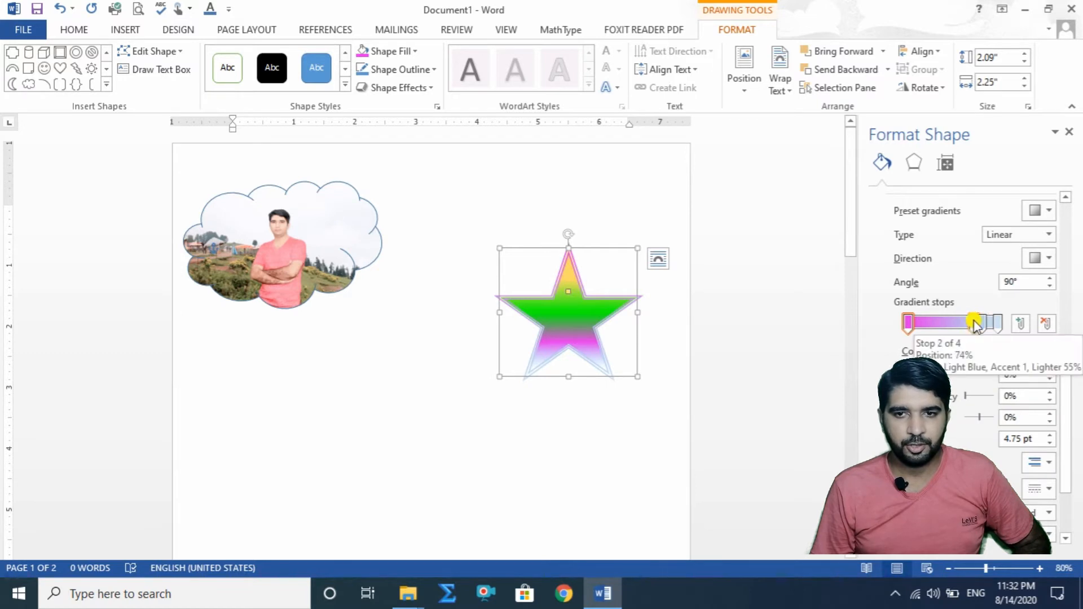
{"action": "left_click", "coordinate": [1046, 352]}
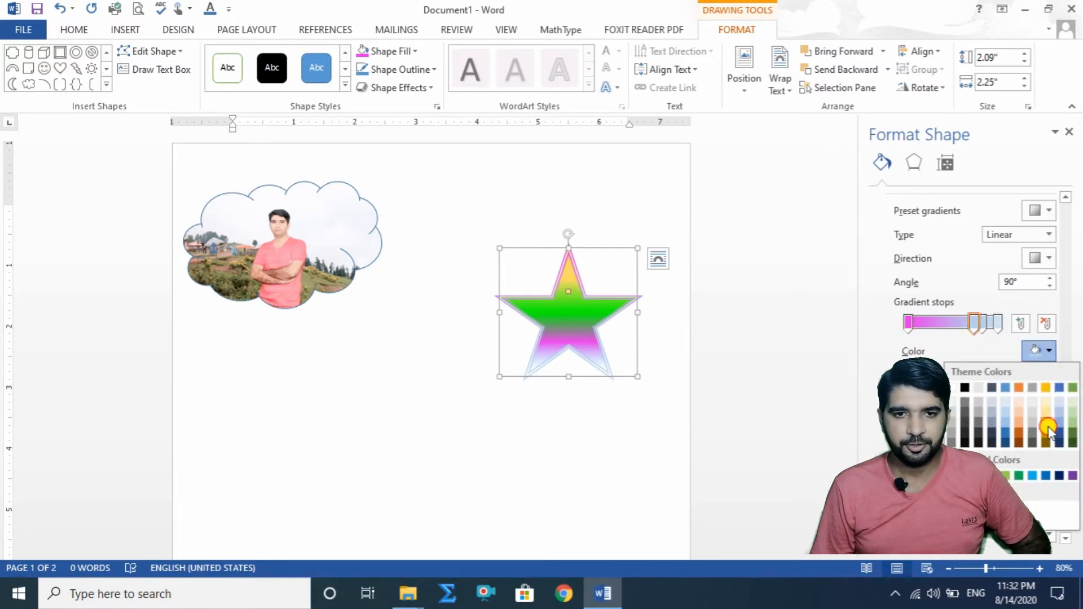
{"action": "left_click", "coordinate": [1048, 427]}
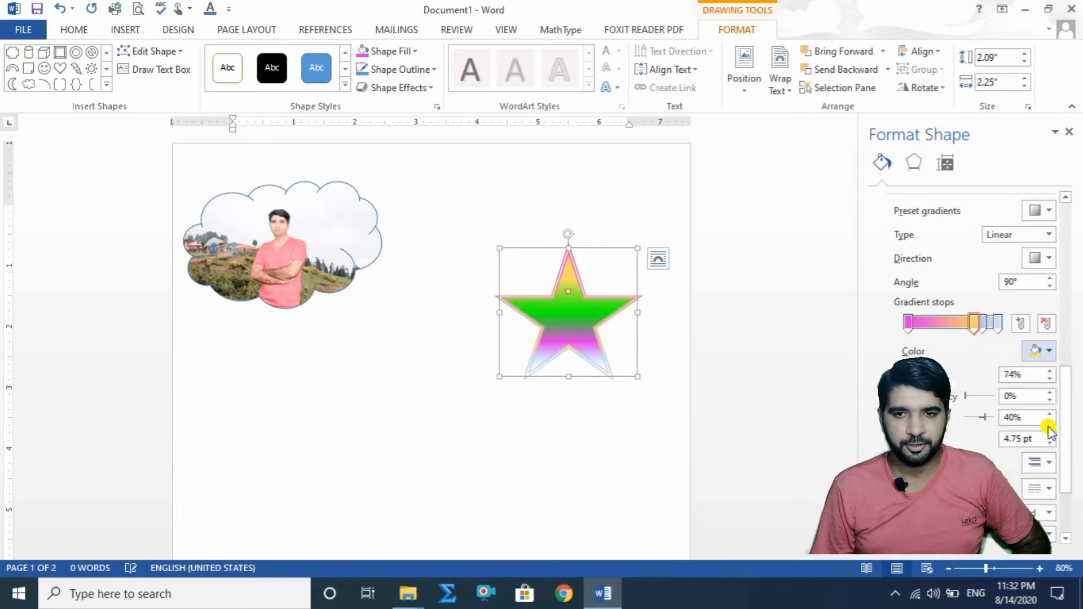
{"action": "left_click", "coordinate": [1040, 352]}
{"action": "left_click", "coordinate": [966, 387]}
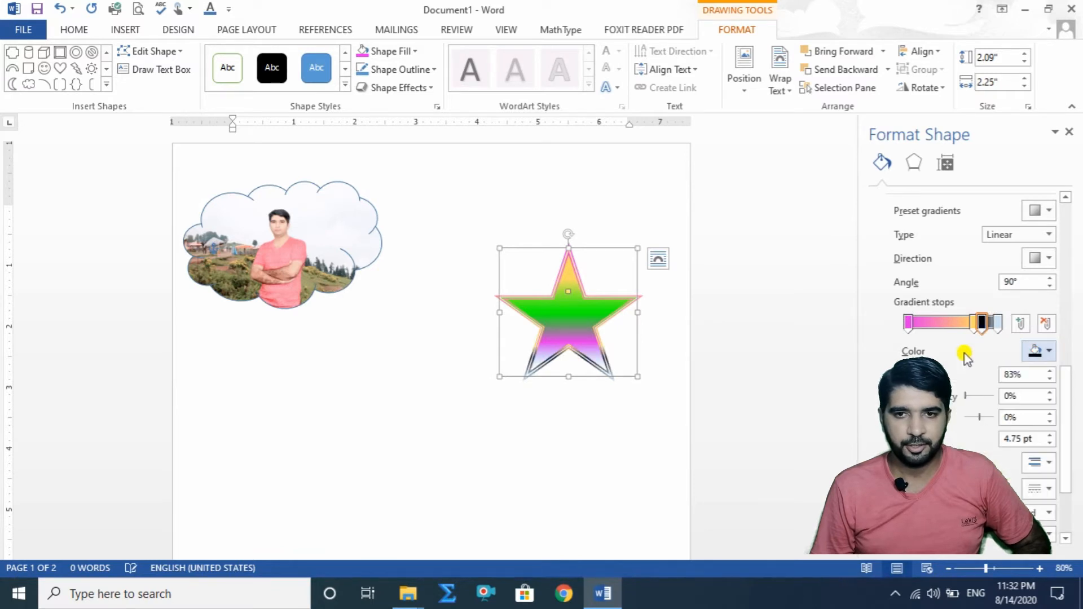
Step: Color the outline gradient's last stop blue and rearrange the stops so blue precedes black and gold sits at 99%
{"action": "left_click", "coordinate": [997, 324]}
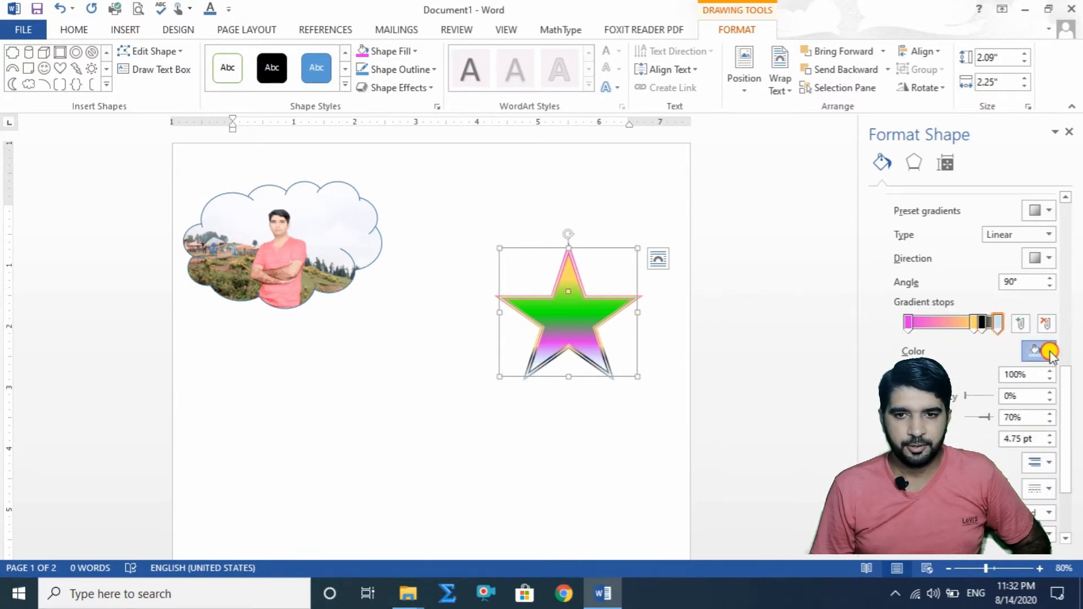
{"action": "left_click", "coordinate": [1046, 351]}
{"action": "left_click", "coordinate": [978, 507]}
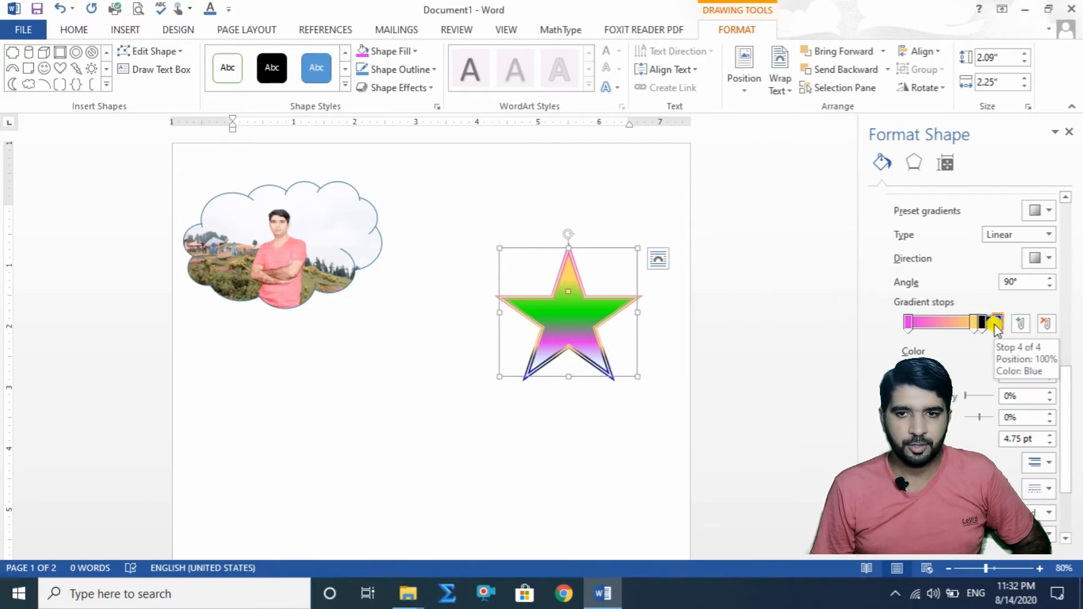
{"action": "mouse_move", "coordinate": [997, 324]}
{"action": "left_mouse_down"}
{"action": "mouse_move", "coordinate": [919, 326]}
{"action": "mouse_move", "coordinate": [998, 336]}
{"action": "left_mouse_up"}
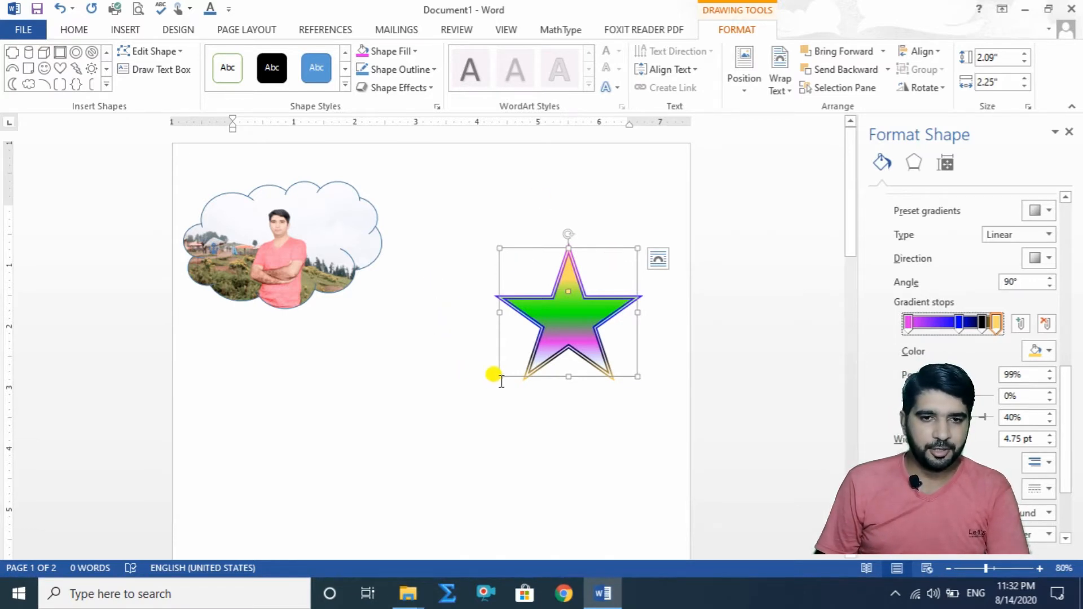
Step: Enlarge the star to about 4.43" high by 4.64" wide, and delete it from the page
{"action": "left_click_drag", "start_coordinate": [500, 375], "coordinate": [353, 519]}
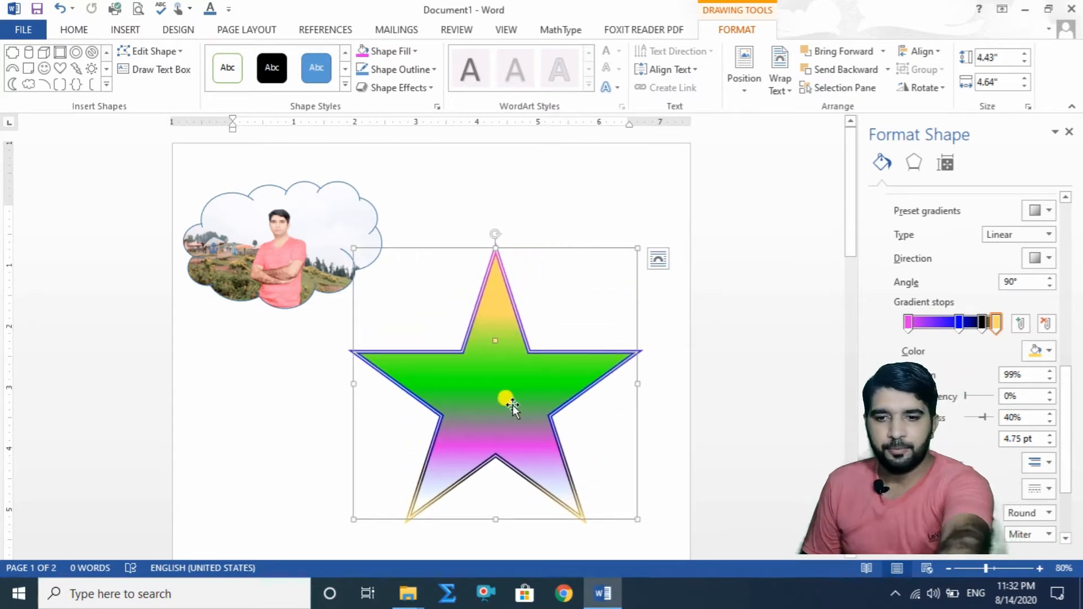
{"action": "key", "text": "Delete"}
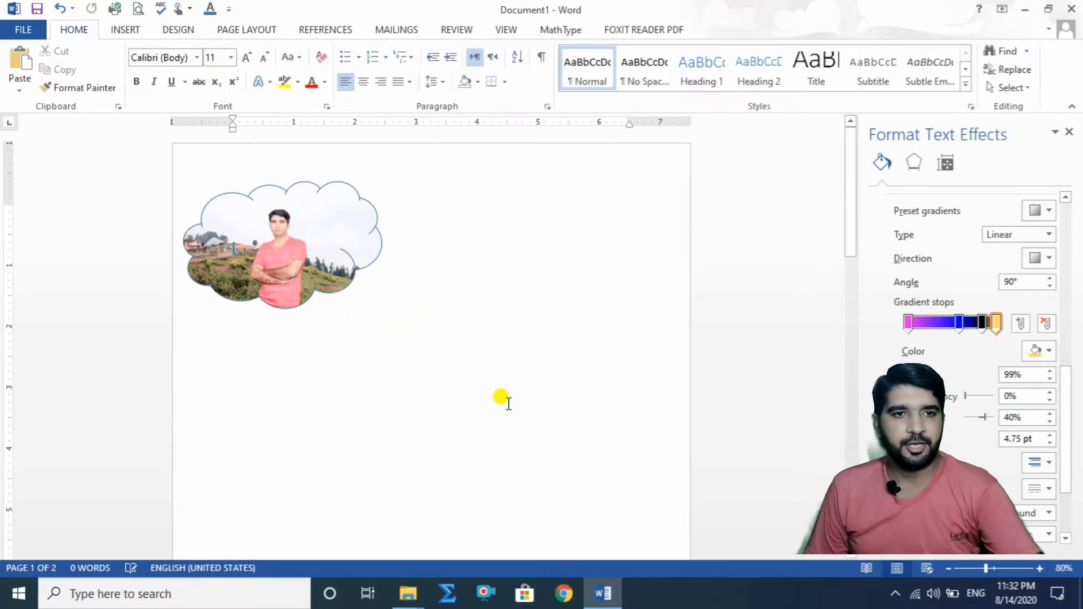
Step: Insert a smiley face in the page's upper-right corner, enlarged to about 1.92" high by 1.99" wide
{"action": "left_click", "coordinate": [124, 29]}
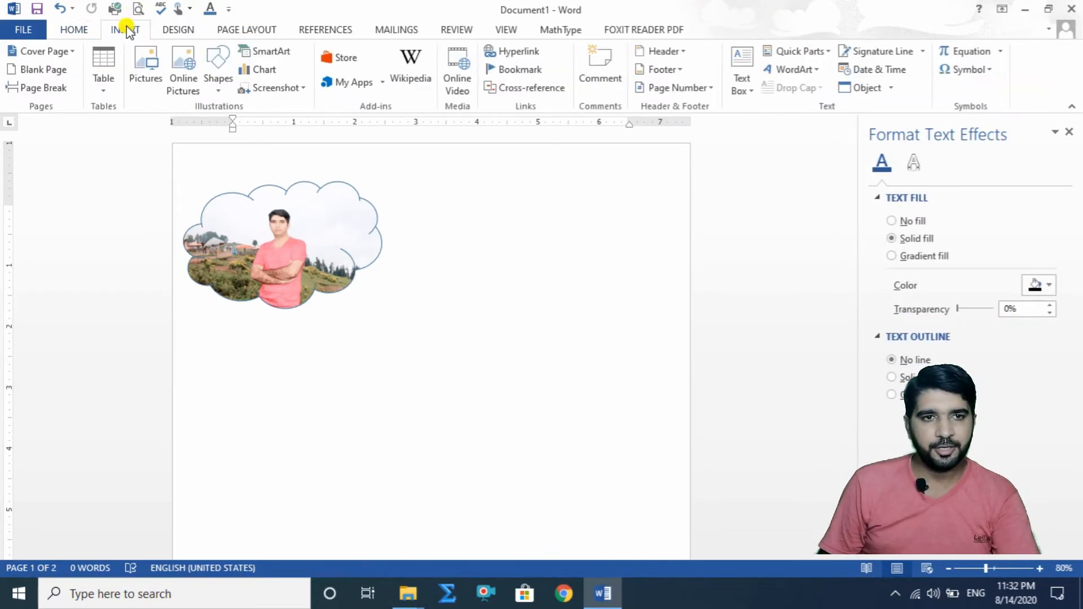
{"action": "left_click", "coordinate": [220, 63]}
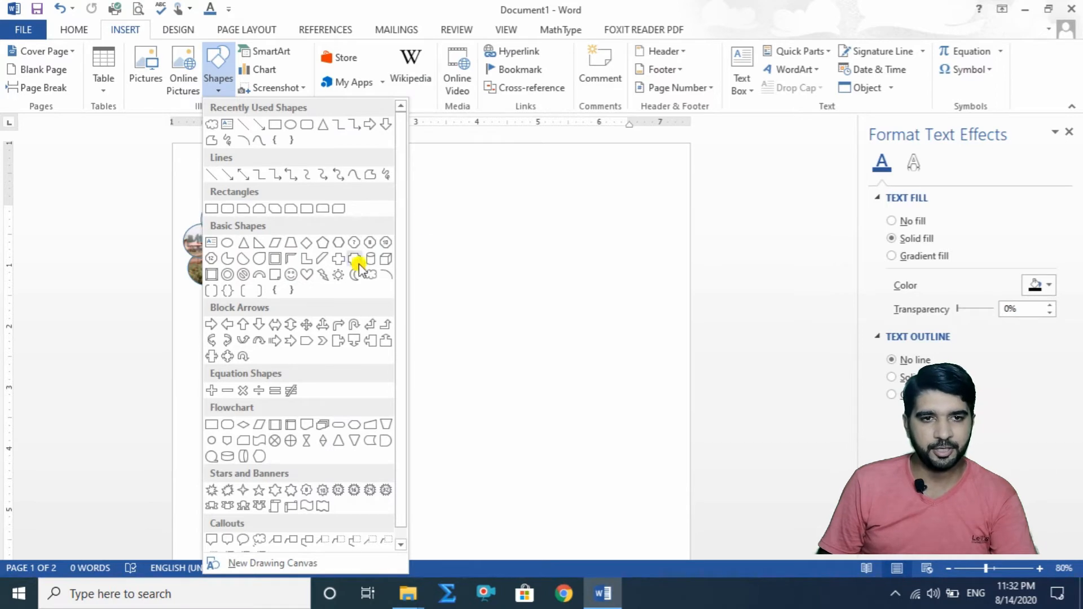
{"action": "left_click", "coordinate": [289, 275]}
{"action": "left_click_drag", "start_coordinate": [545, 256], "coordinate": [608, 318]}
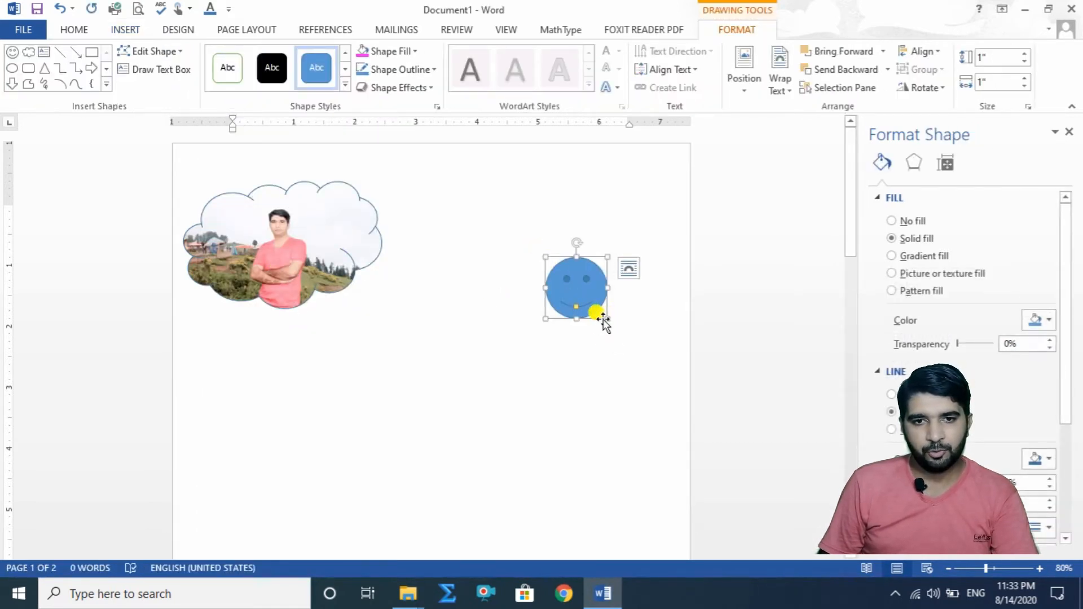
{"action": "left_click_drag", "start_coordinate": [605, 314], "coordinate": [598, 226]}
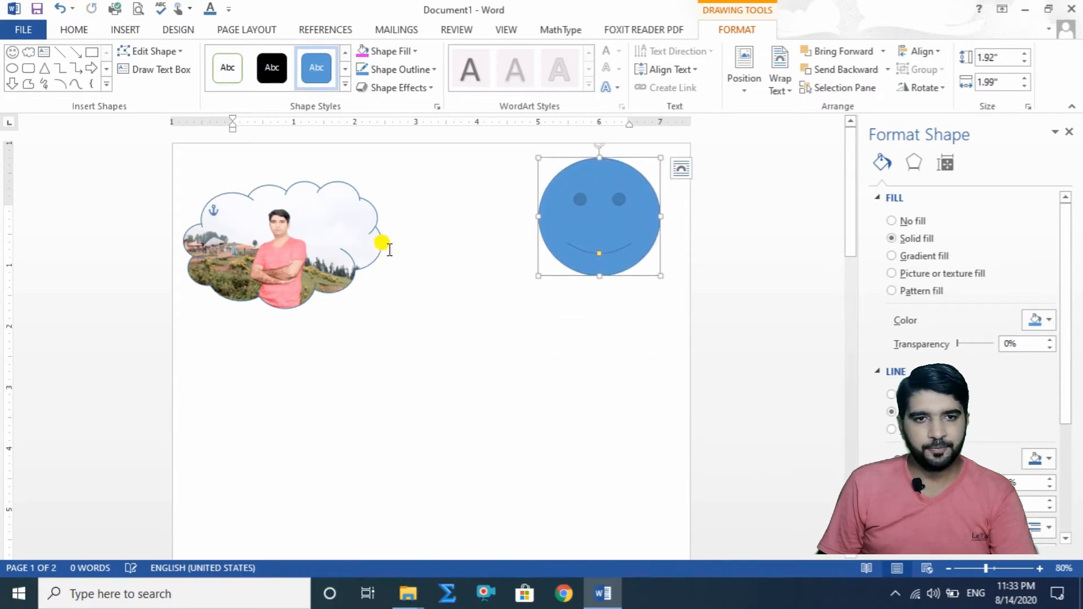
Step: Delete the picture-filled cloud and place a quad arrow callout about 1.33" square to the left of the smiley face
{"action": "left_click", "coordinate": [325, 265]}
{"action": "key", "text": "Delete"}
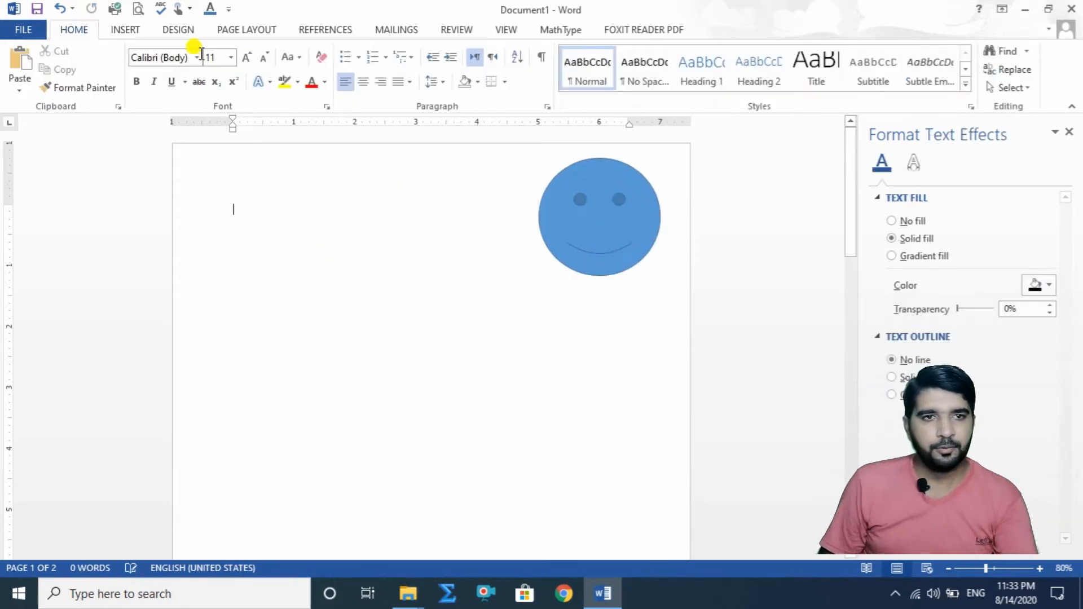
{"action": "left_click", "coordinate": [123, 29]}
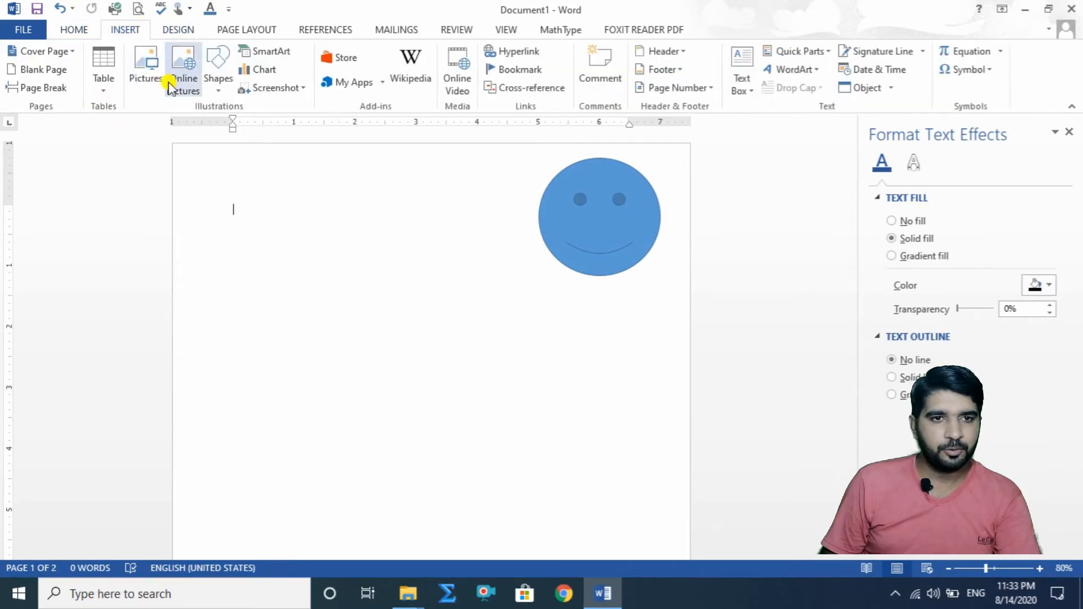
{"action": "left_click", "coordinate": [219, 90]}
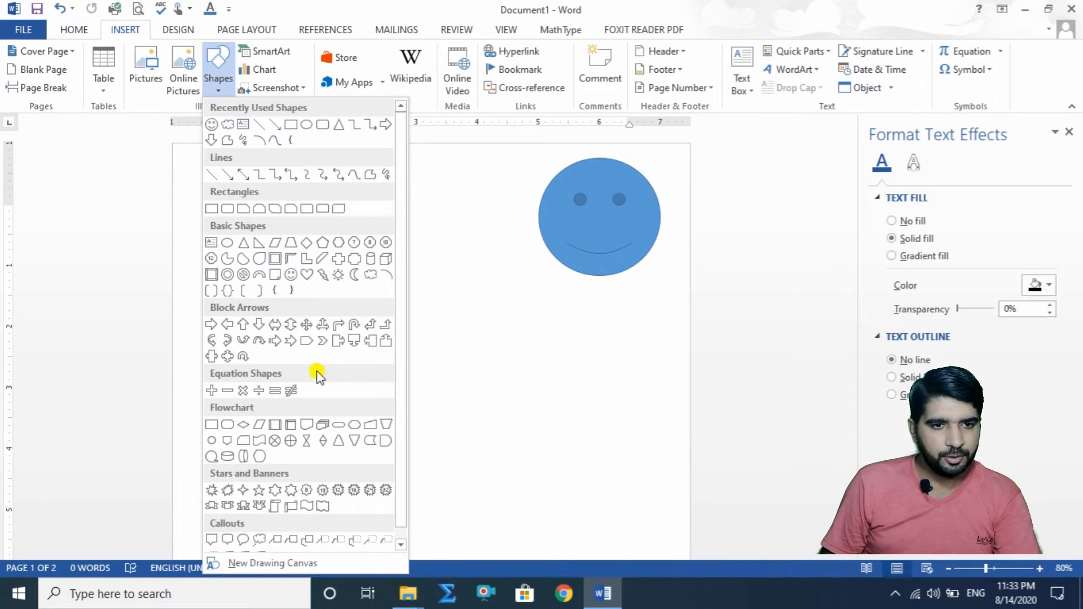
{"action": "left_click", "coordinate": [226, 356]}
{"action": "left_click_drag", "start_coordinate": [384, 292], "coordinate": [465, 374]}
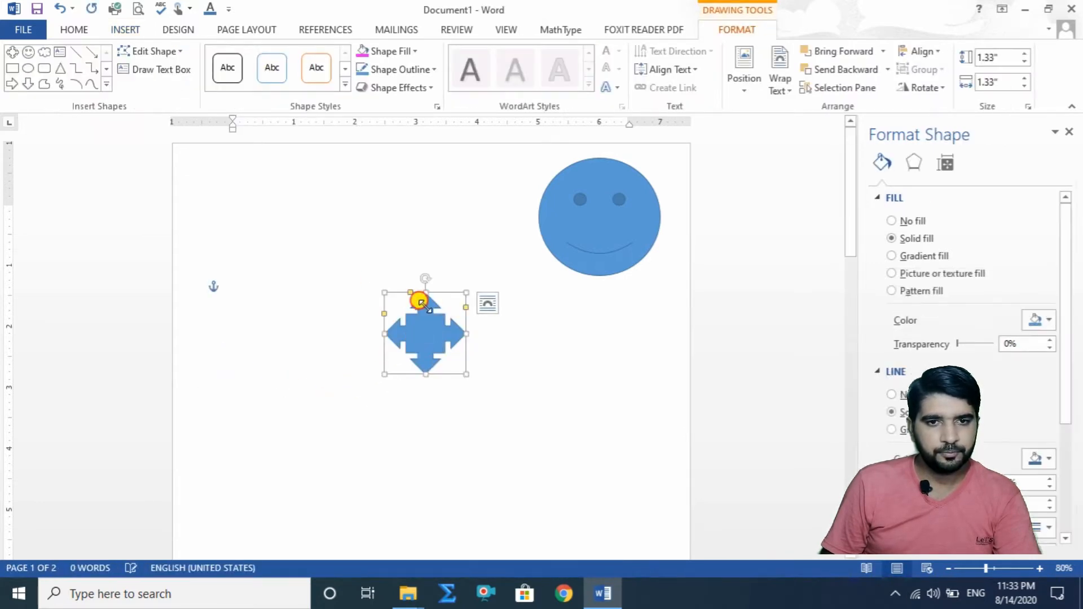
{"action": "left_click_drag", "start_coordinate": [416, 295], "coordinate": [463, 215]}
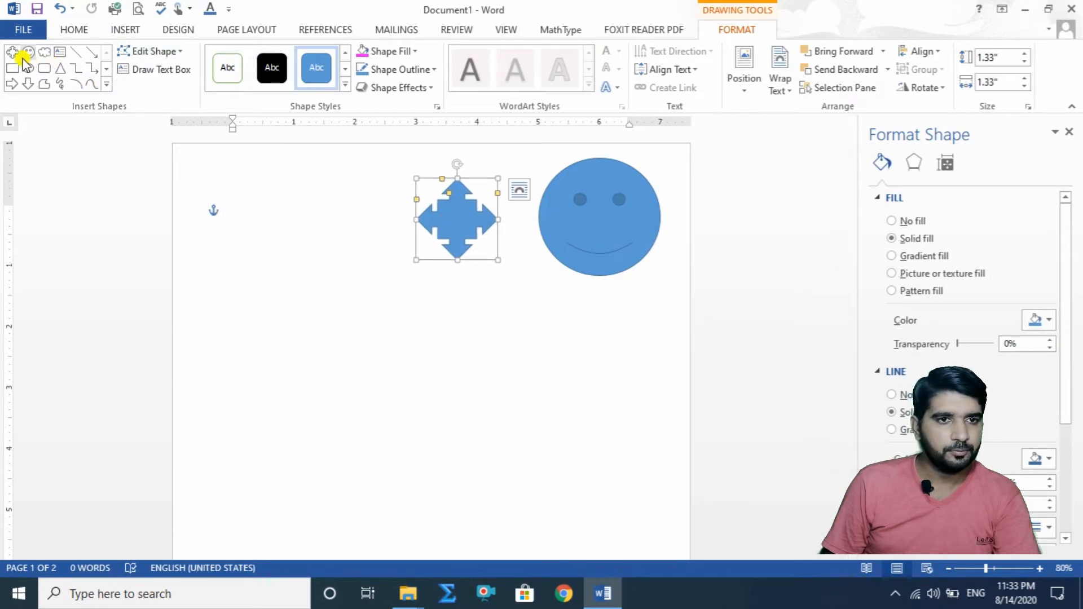
Step: Draw a right arrow about 0.53" by 1.07" below the smiley face and place a 1" by 0.5" moon in the page's upper-left corner
{"action": "left_click", "coordinate": [11, 83]}
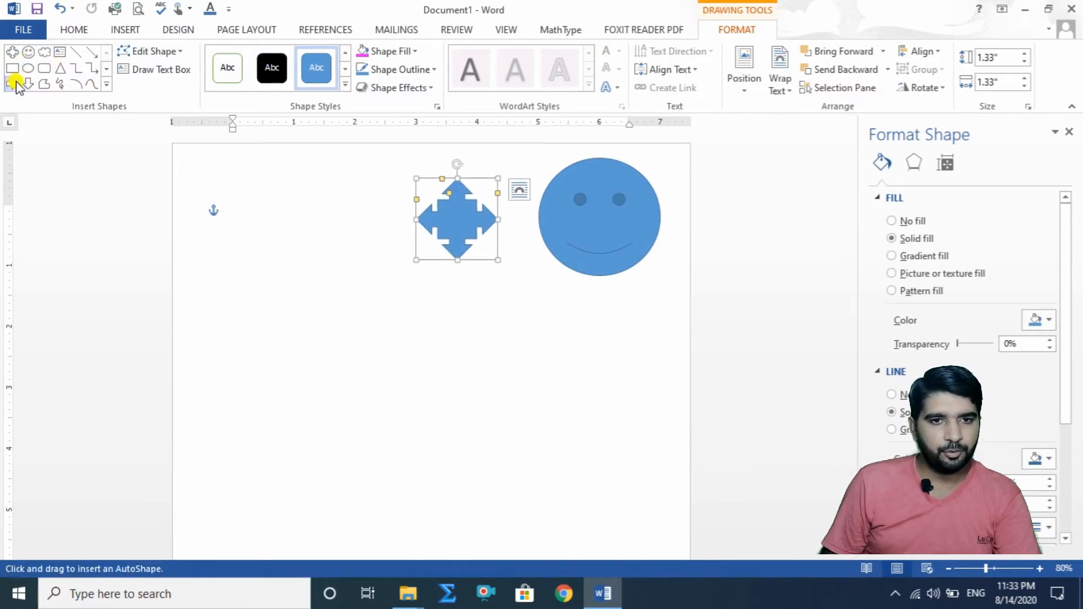
{"action": "mouse_move", "coordinate": [466, 356]}
{"action": "left_mouse_down"}
{"action": "mouse_move", "coordinate": [531, 387]}
{"action": "mouse_move", "coordinate": [567, 347]}
{"action": "mouse_move", "coordinate": [602, 331]}
{"action": "left_mouse_up"}
{"action": "left_click", "coordinate": [106, 84]}
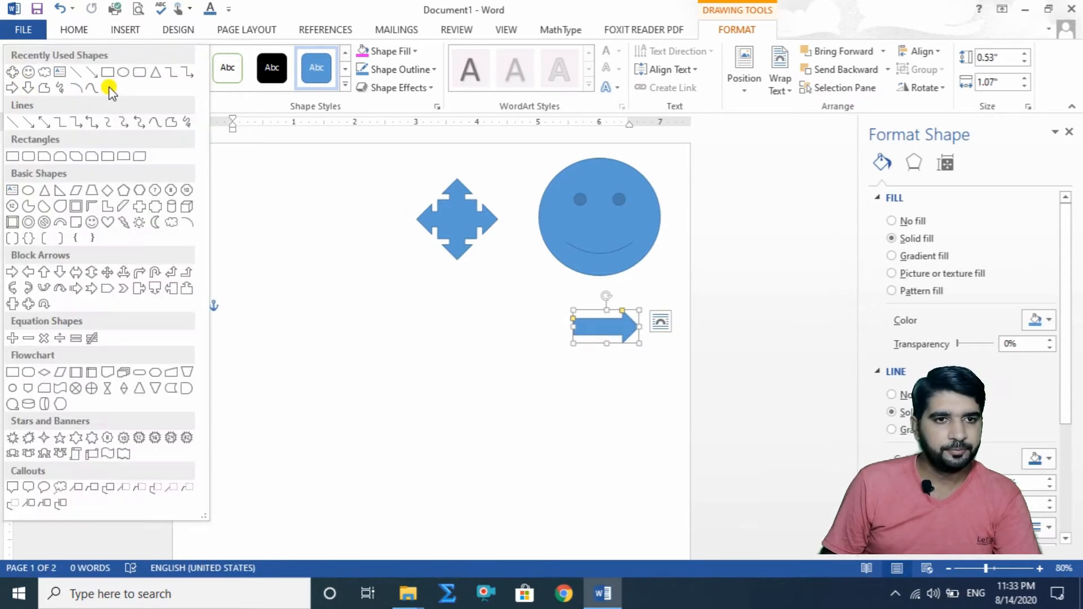
{"action": "left_click", "coordinate": [156, 222]}
{"action": "left_click", "coordinate": [332, 246]}
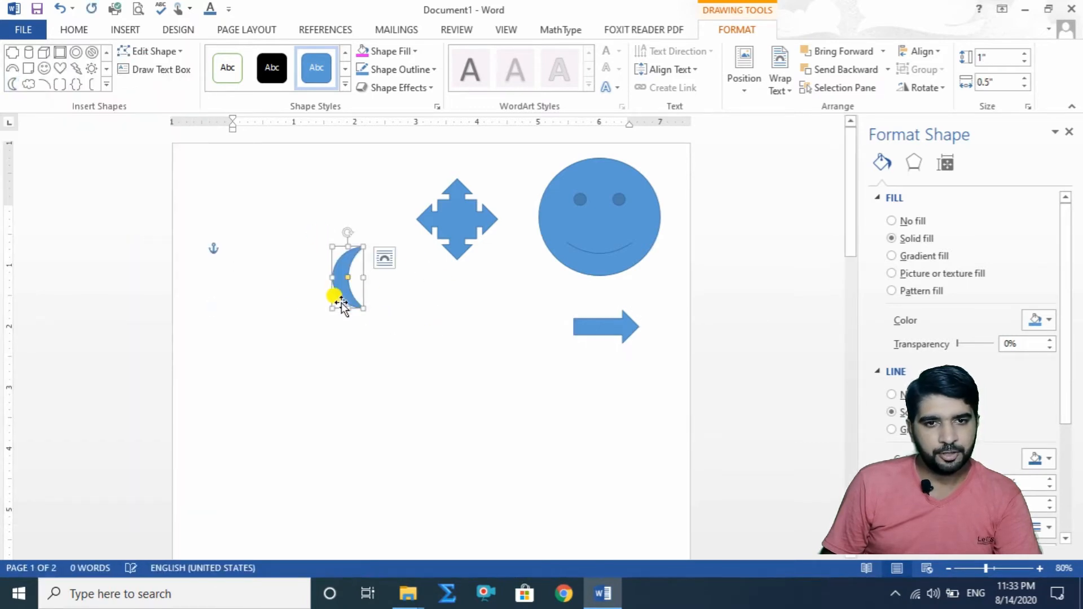
{"action": "left_click_drag", "start_coordinate": [343, 293], "coordinate": [220, 223]}
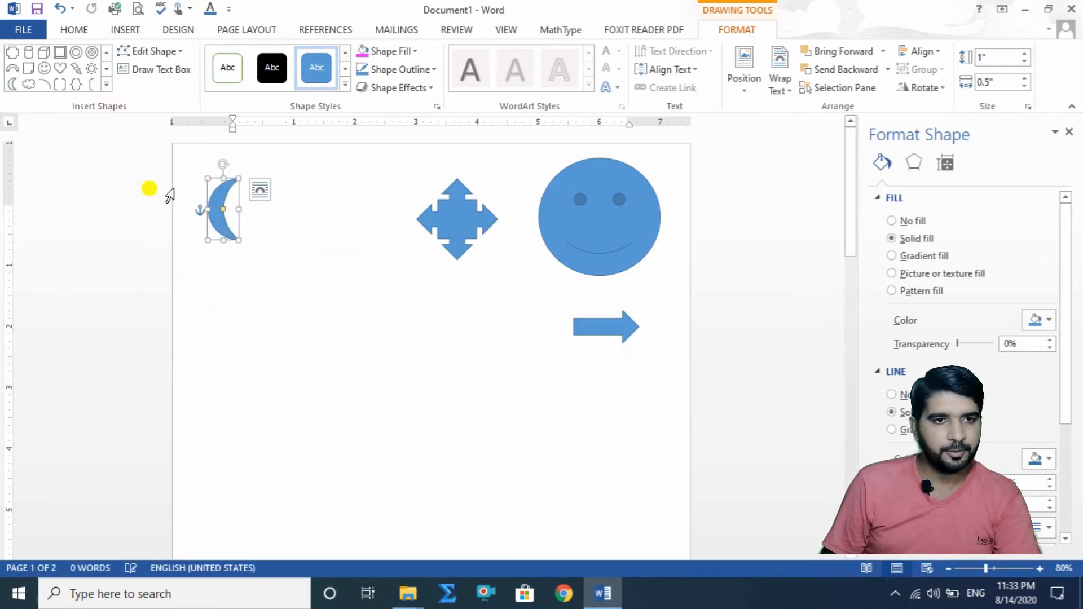
Step: Insert a 1" by 1" sun shape and place it directly to the right of the moon
{"action": "left_click", "coordinate": [90, 70]}
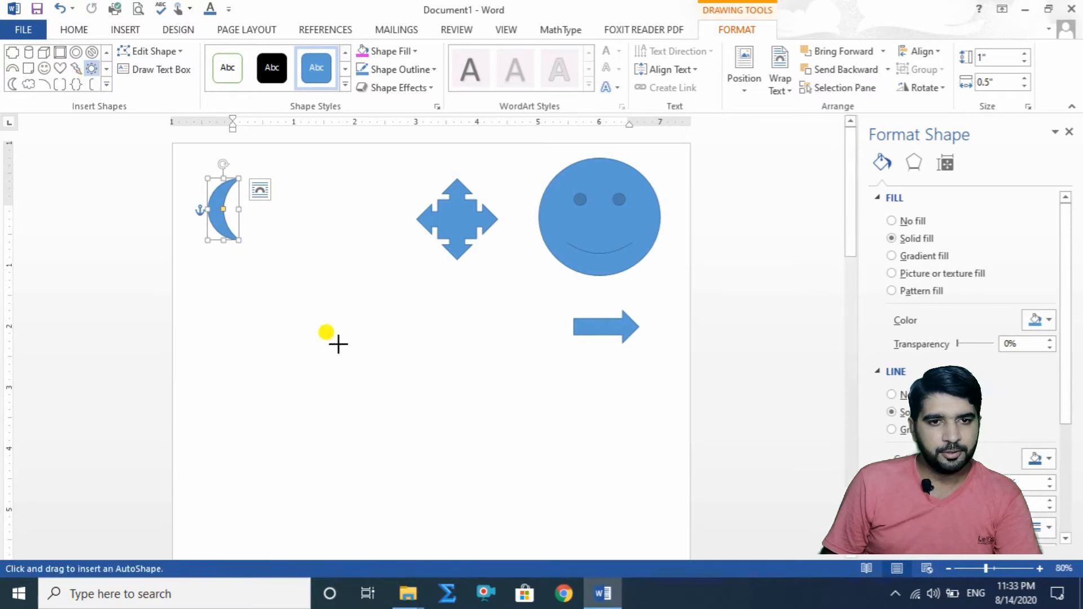
{"action": "left_click", "coordinate": [352, 354]}
{"action": "left_click_drag", "start_coordinate": [385, 389], "coordinate": [285, 221]}
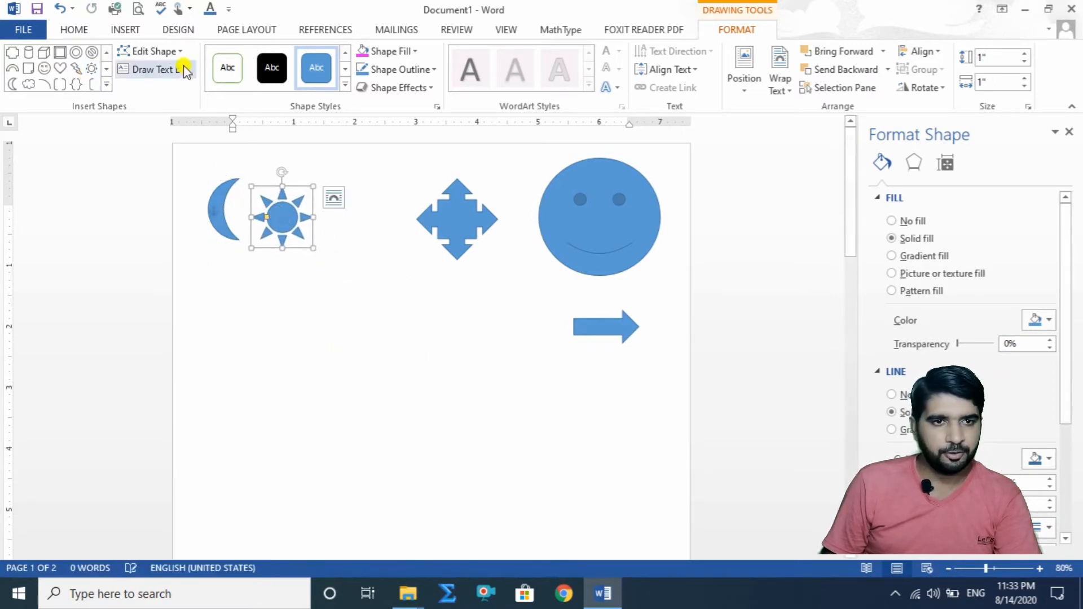
Step: Draw a bevel shape about 1.14" square and place it below the right arrow
{"action": "left_click", "coordinate": [105, 85]}
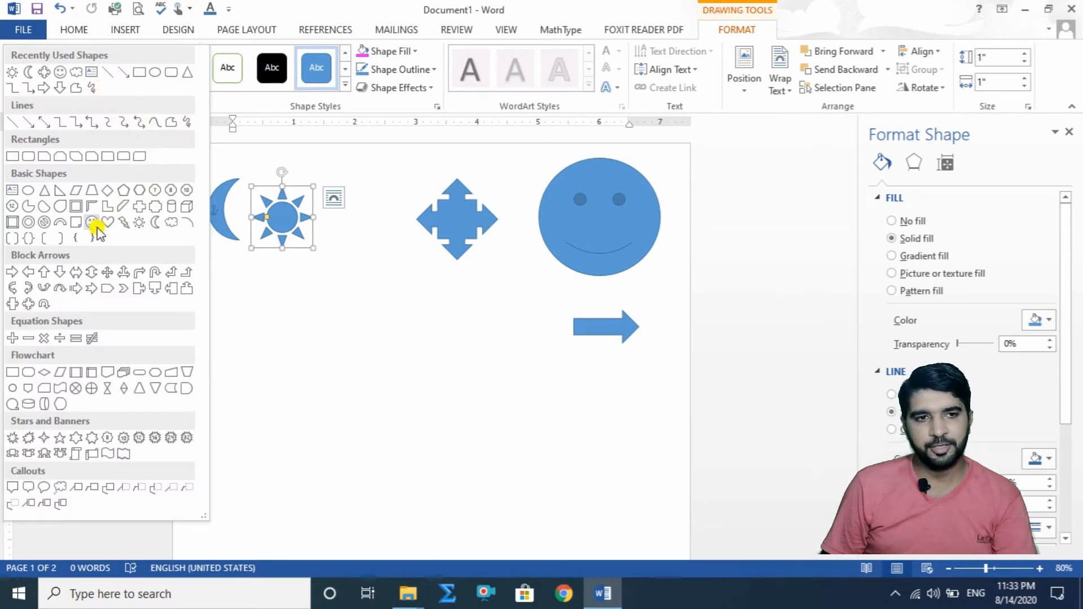
{"action": "left_click", "coordinate": [12, 222]}
{"action": "left_click_drag", "start_coordinate": [390, 361], "coordinate": [460, 431]}
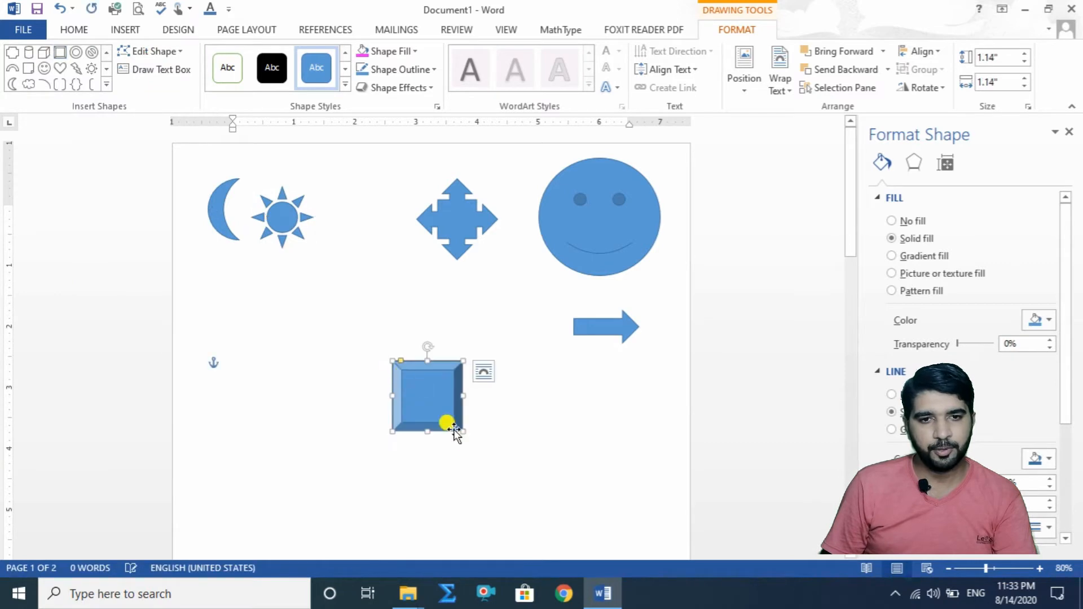
{"action": "left_click_drag", "start_coordinate": [432, 392], "coordinate": [626, 394]}
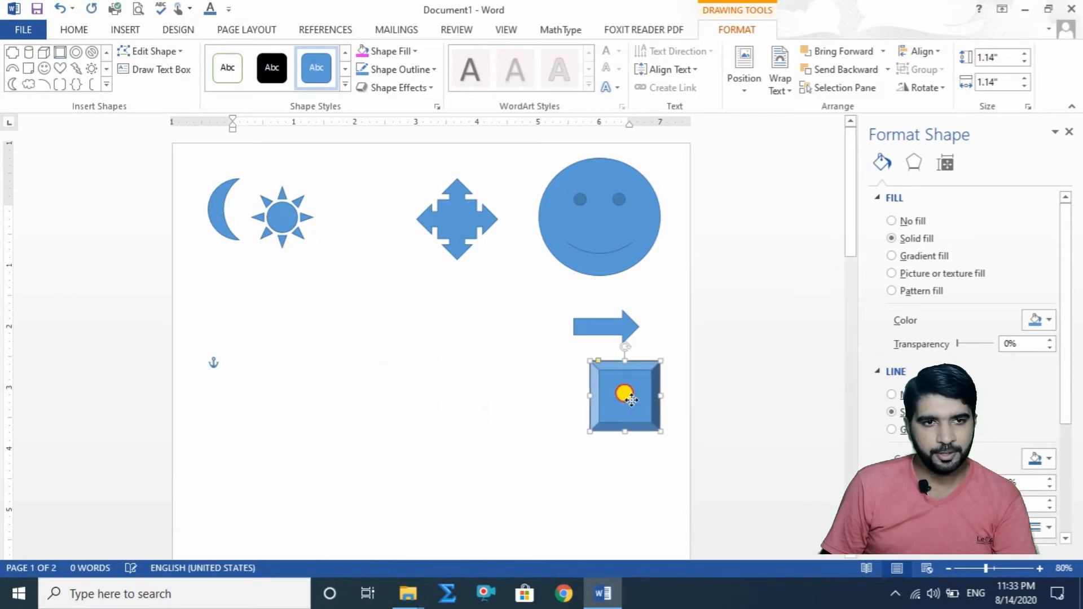
Step: Draw an up ribbon banner about 1.1" by 4.97" and place it below the moon and sun, left of the right arrow
{"action": "left_click", "coordinate": [106, 84]}
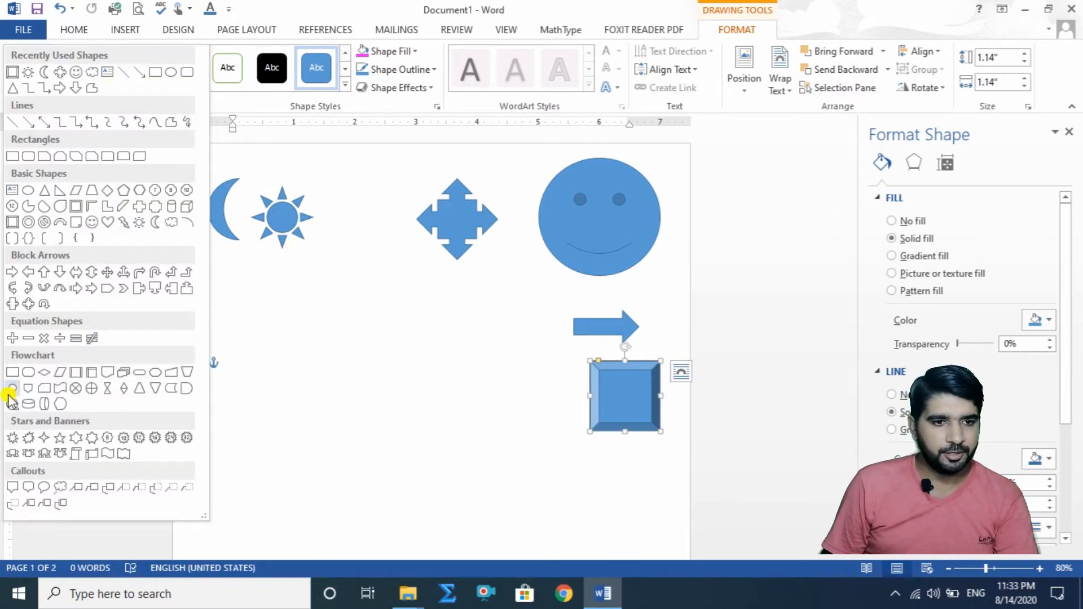
{"action": "left_click", "coordinate": [13, 454]}
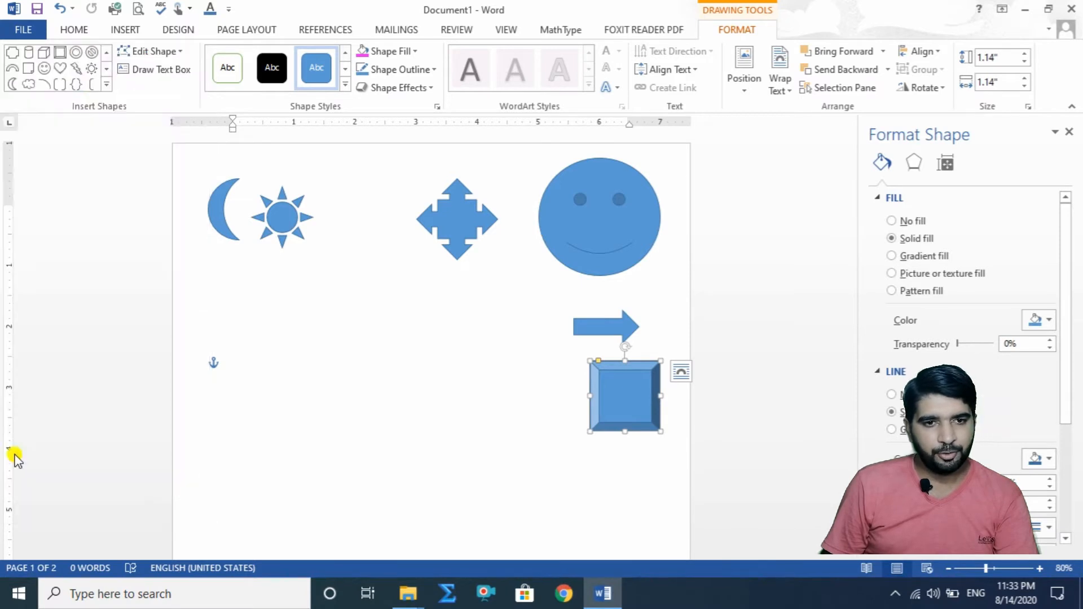
{"action": "mouse_move", "coordinate": [262, 354]}
{"action": "left_mouse_down"}
{"action": "mouse_move", "coordinate": [457, 445]}
{"action": "mouse_move", "coordinate": [527, 450]}
{"action": "mouse_move", "coordinate": [570, 417]}
{"action": "left_mouse_up"}
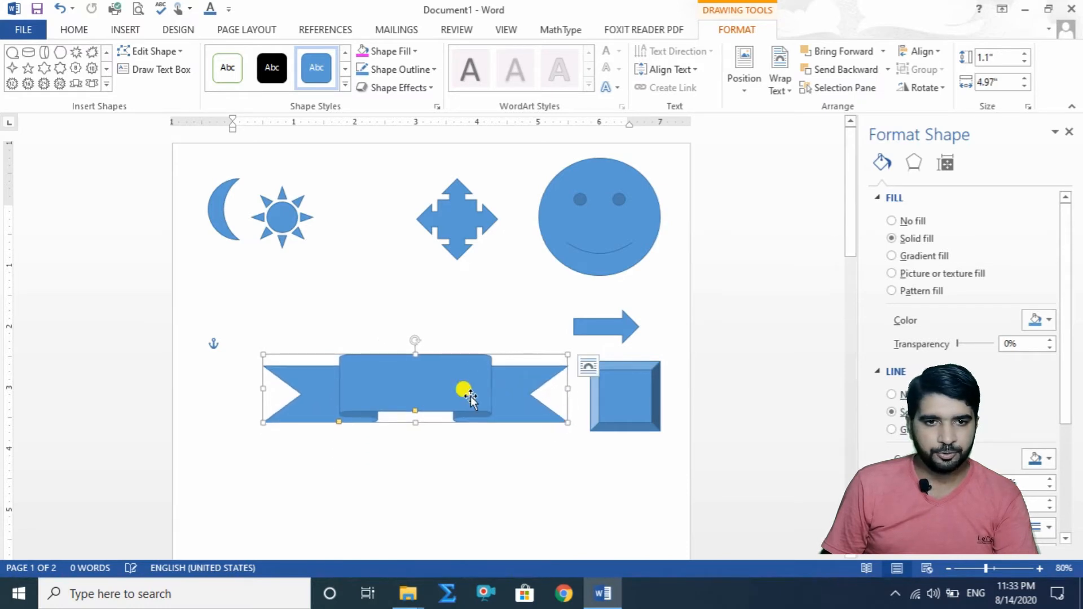
{"action": "left_click_drag", "start_coordinate": [470, 398], "coordinate": [396, 342]}
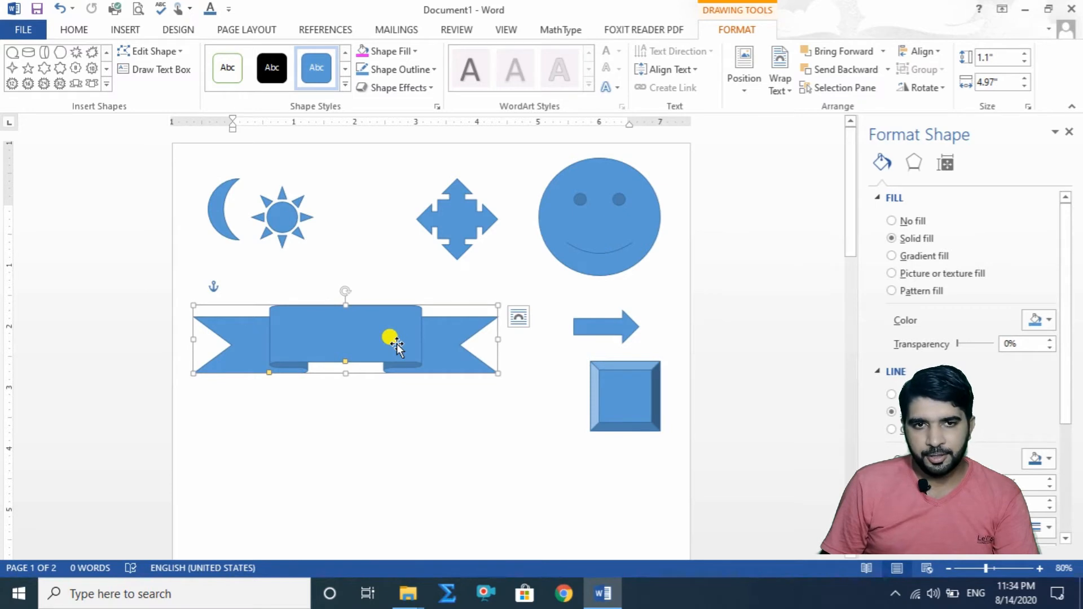
Step: Remove the ribbon banner's fill with the No Fill option
{"action": "left_click", "coordinate": [345, 85]}
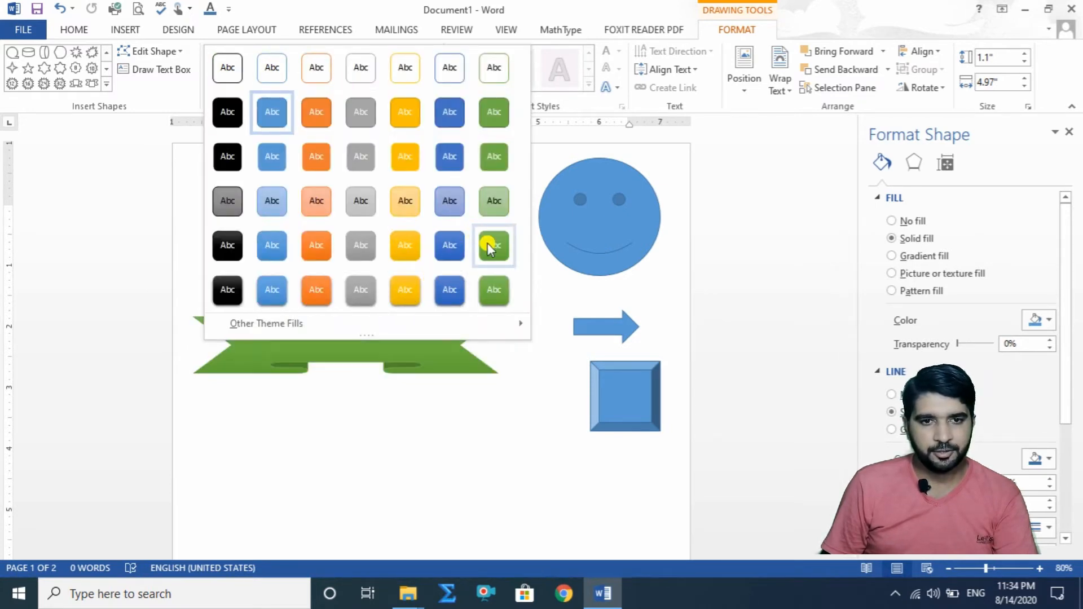
{"action": "left_click", "coordinate": [461, 370]}
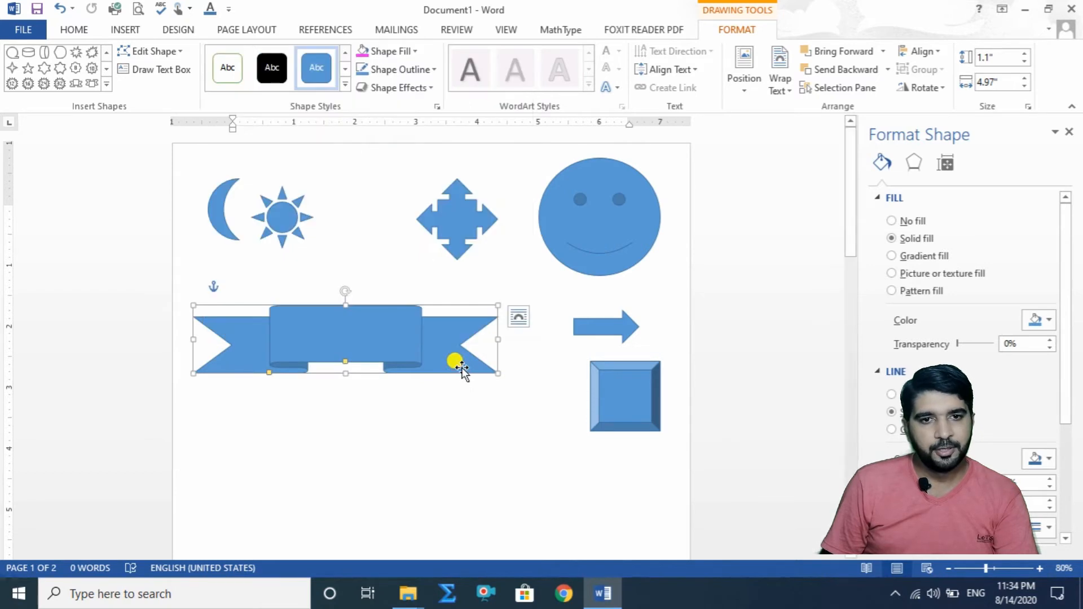
{"action": "left_click", "coordinate": [416, 50]}
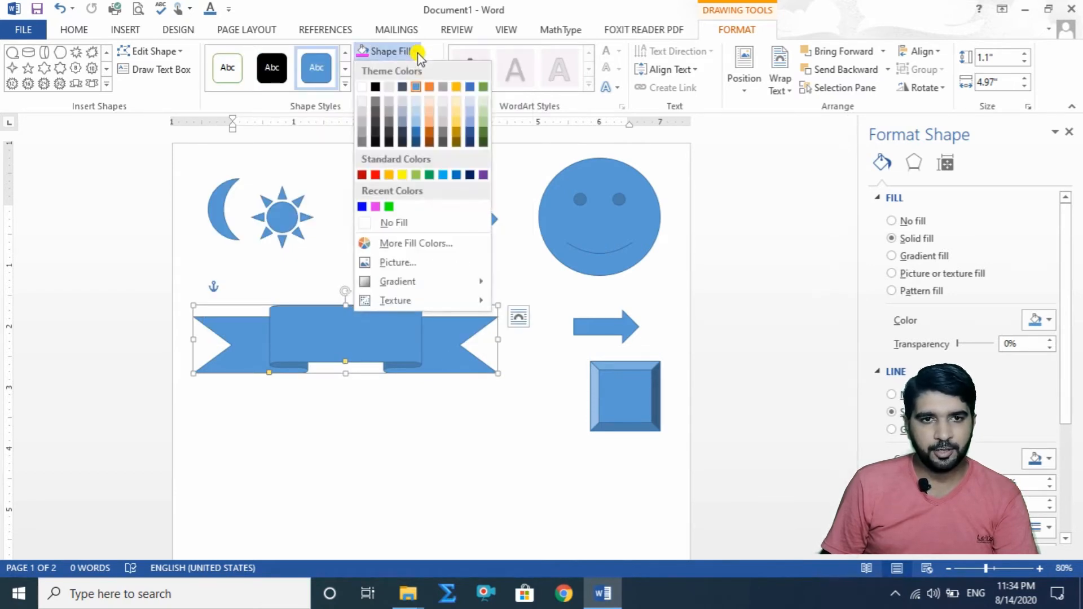
{"action": "left_click", "coordinate": [371, 221]}
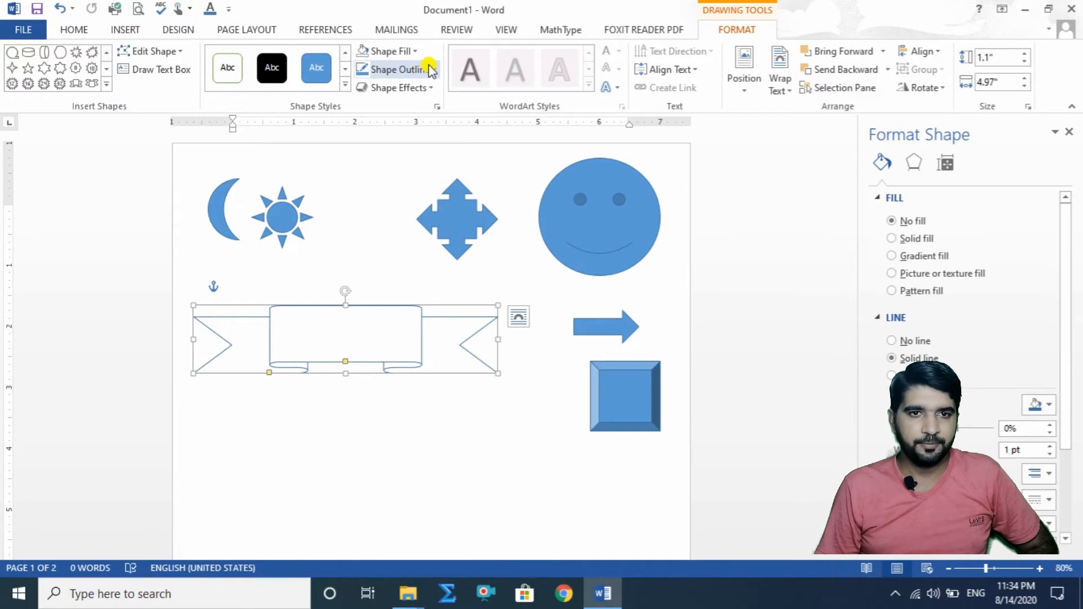
Step: Set the ribbon banner's outline to solid black with a width of 3.75 pt
{"action": "left_click", "coordinate": [431, 69]}
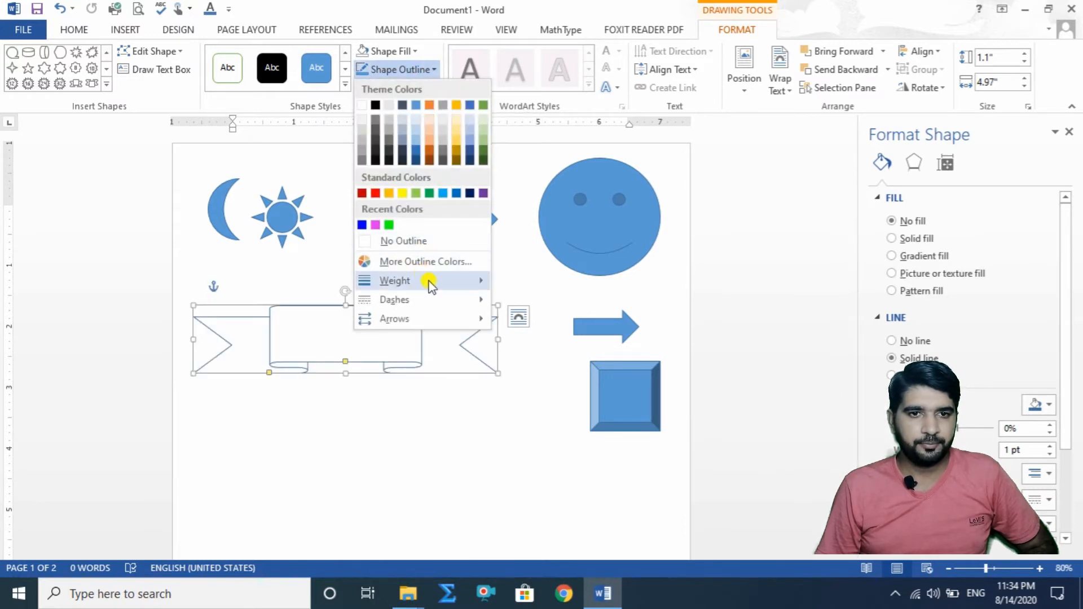
{"action": "left_click", "coordinate": [432, 72]}
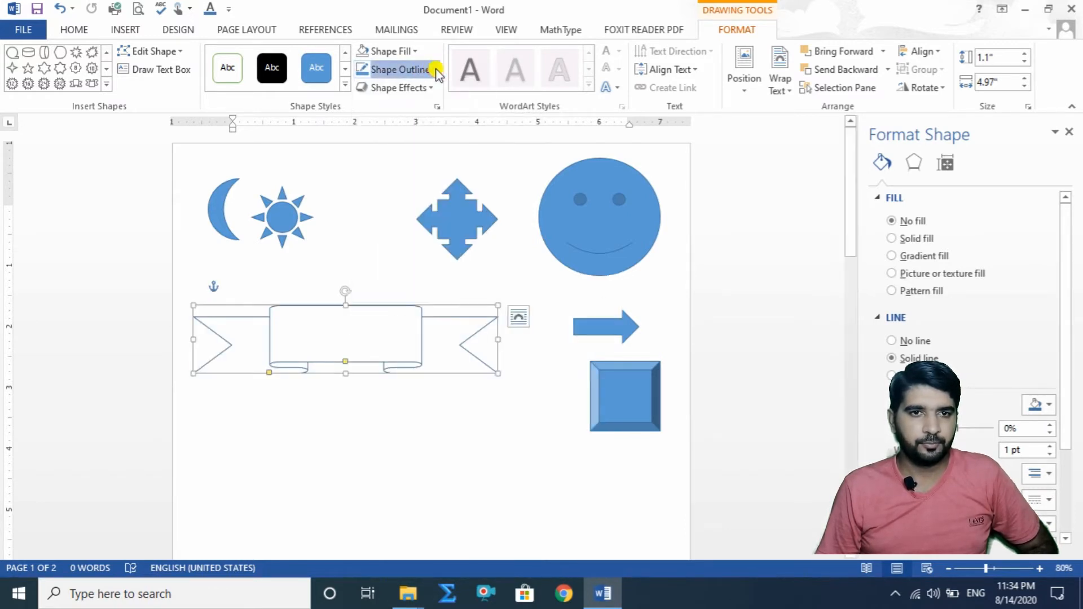
{"action": "left_click", "coordinate": [1032, 404]}
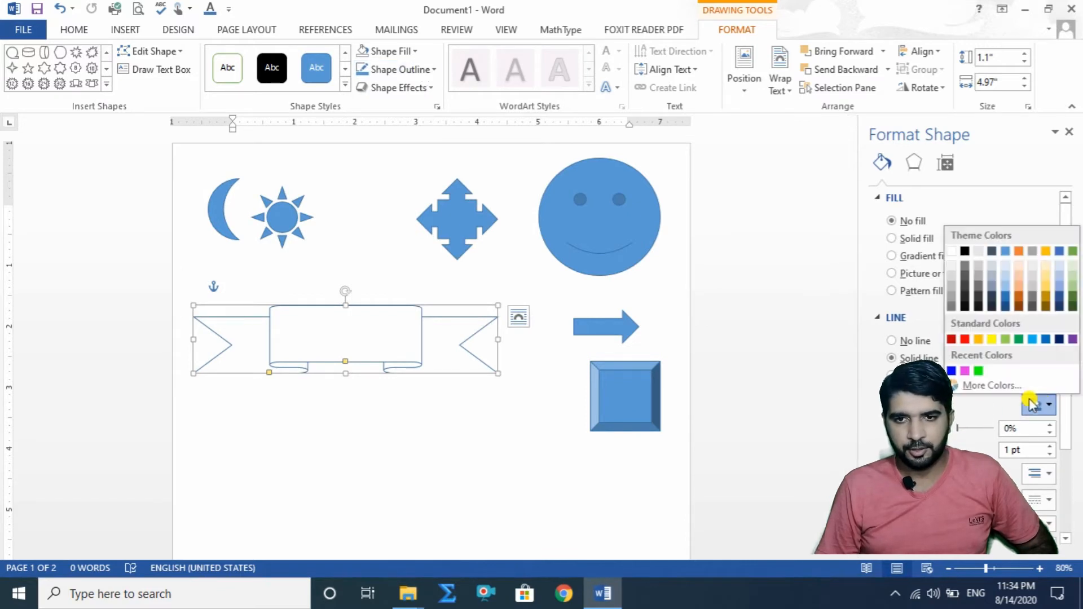
{"action": "left_click", "coordinate": [965, 251]}
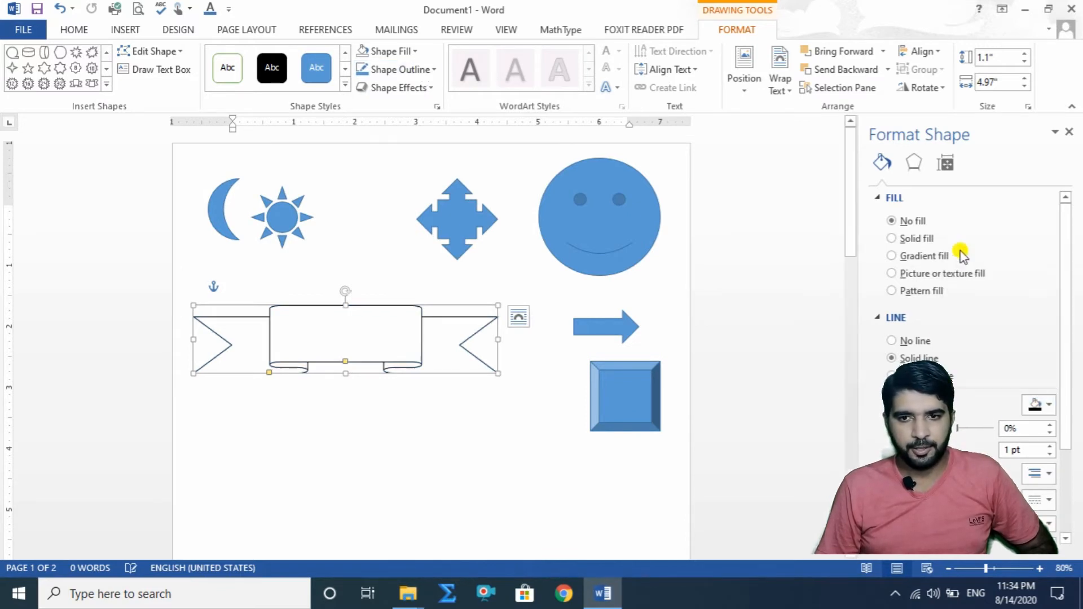
{"action": "left_click", "coordinate": [1052, 446]}
{"action": "left_click", "coordinate": [1052, 446]}
{"action": "left_click", "coordinate": [1052, 446]}
{"action": "left_click", "coordinate": [1051, 446]}
{"action": "left_click", "coordinate": [1052, 446]}
{"action": "left_click", "coordinate": [1052, 447]}
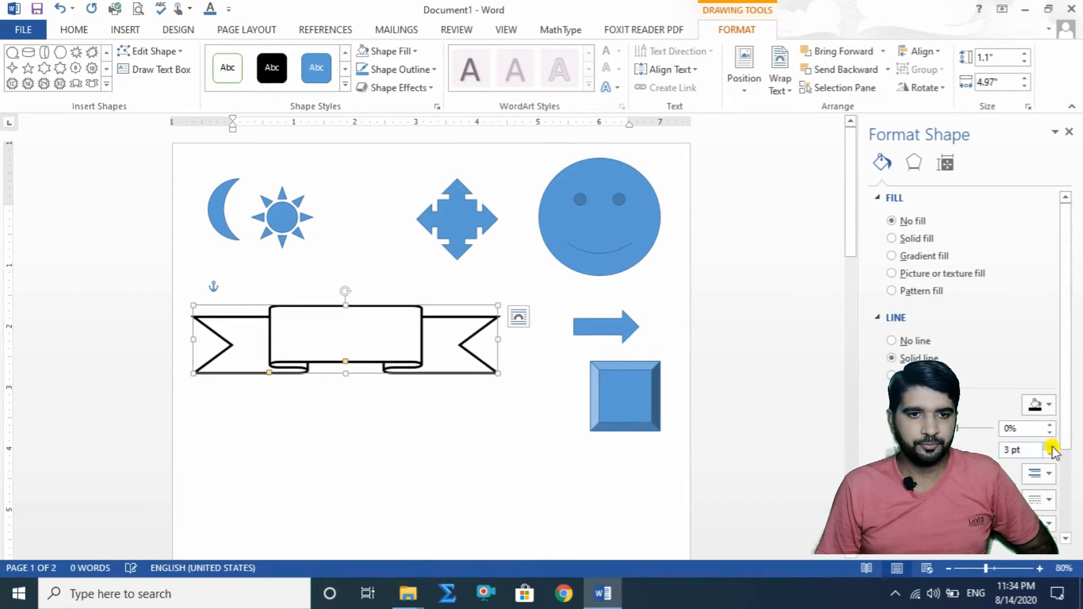
{"action": "left_click", "coordinate": [1052, 446]}
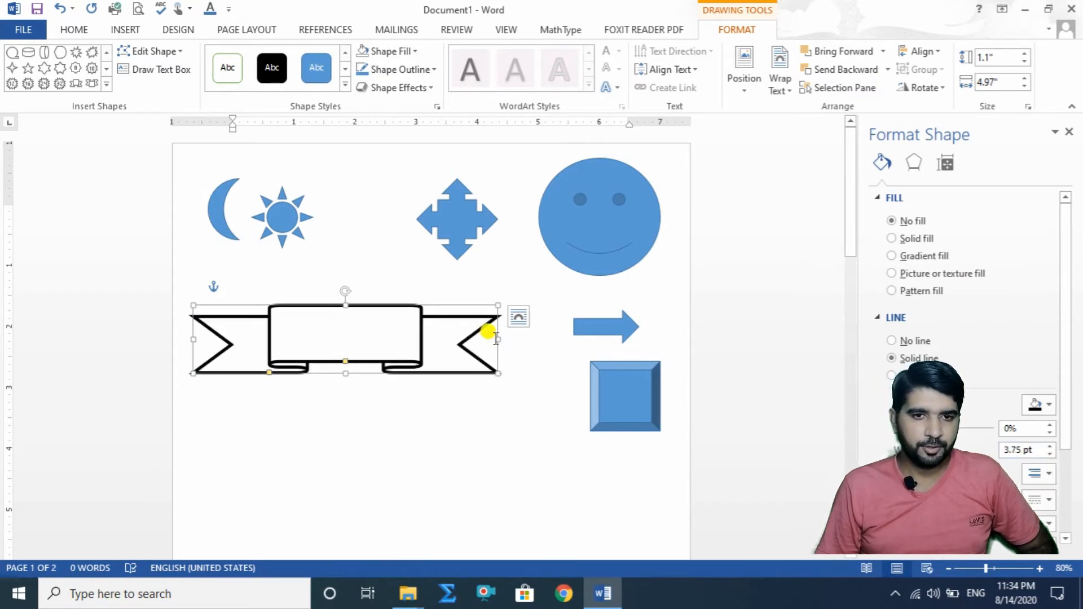
Step: Widen the ribbon banner to about 6.22" and shift it slightly left, clear of the right arrow
{"action": "left_click_drag", "start_coordinate": [499, 339], "coordinate": [489, 403]}
{"action": "left_click", "coordinate": [447, 364]}
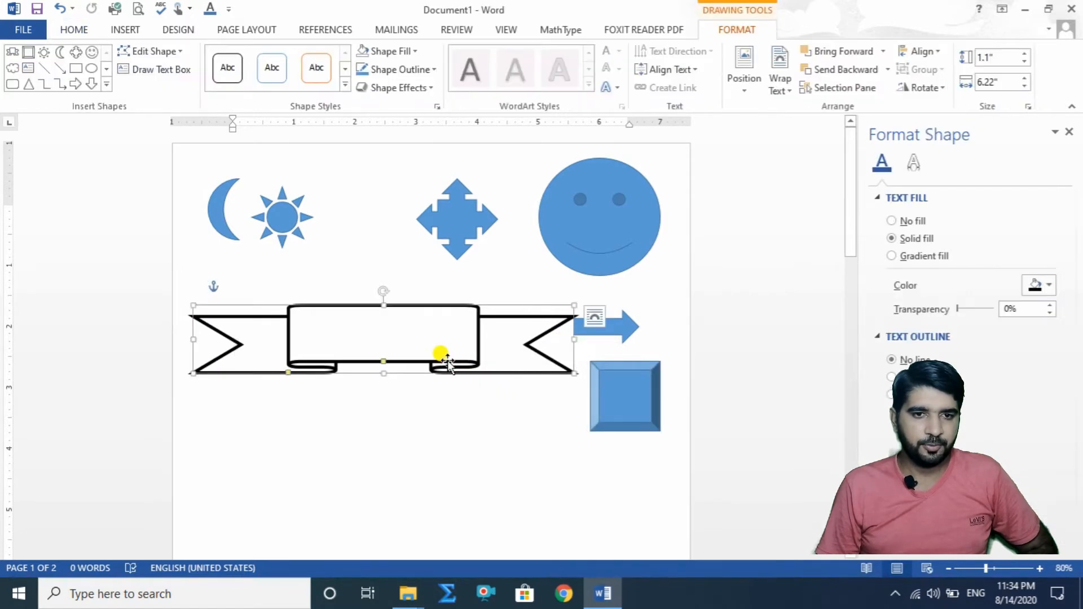
{"action": "mouse_move", "coordinate": [440, 357]}
{"action": "left_mouse_down"}
{"action": "mouse_move", "coordinate": [447, 456]}
{"action": "mouse_move", "coordinate": [437, 369]}
{"action": "mouse_move", "coordinate": [452, 364]}
{"action": "left_mouse_up"}
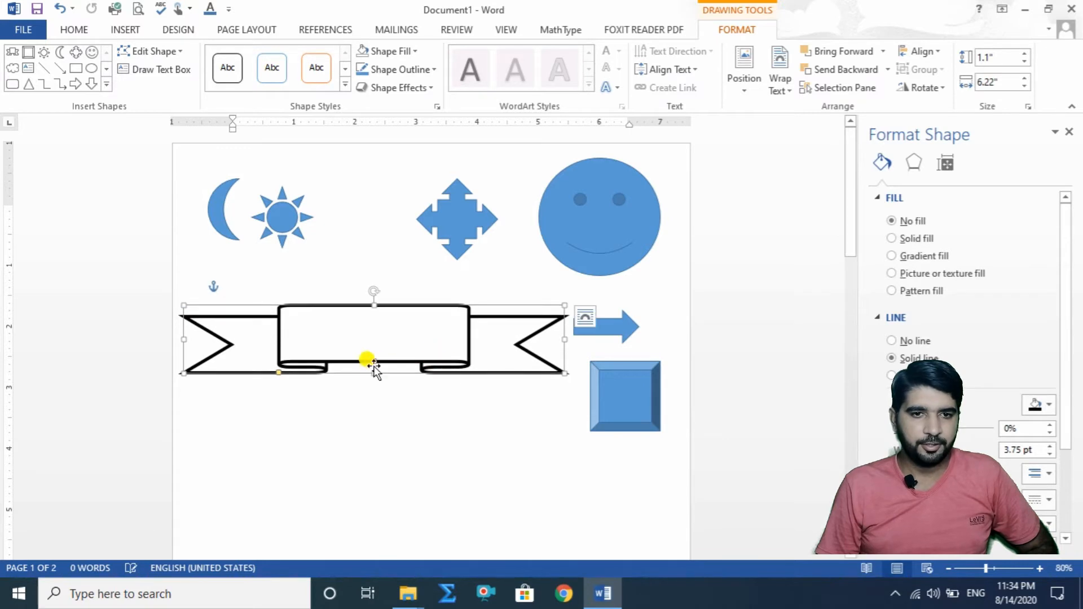
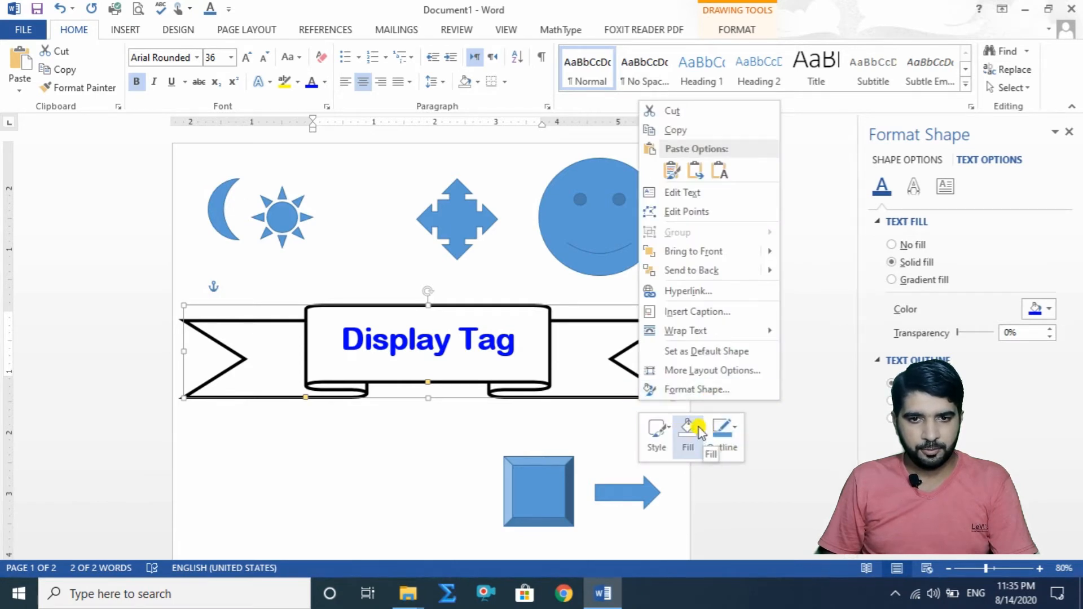
Step: Change the ribbon banner's outline color to the recently used bright blue, matching its "Display Tag" text
{"action": "left_click", "coordinate": [737, 431]}
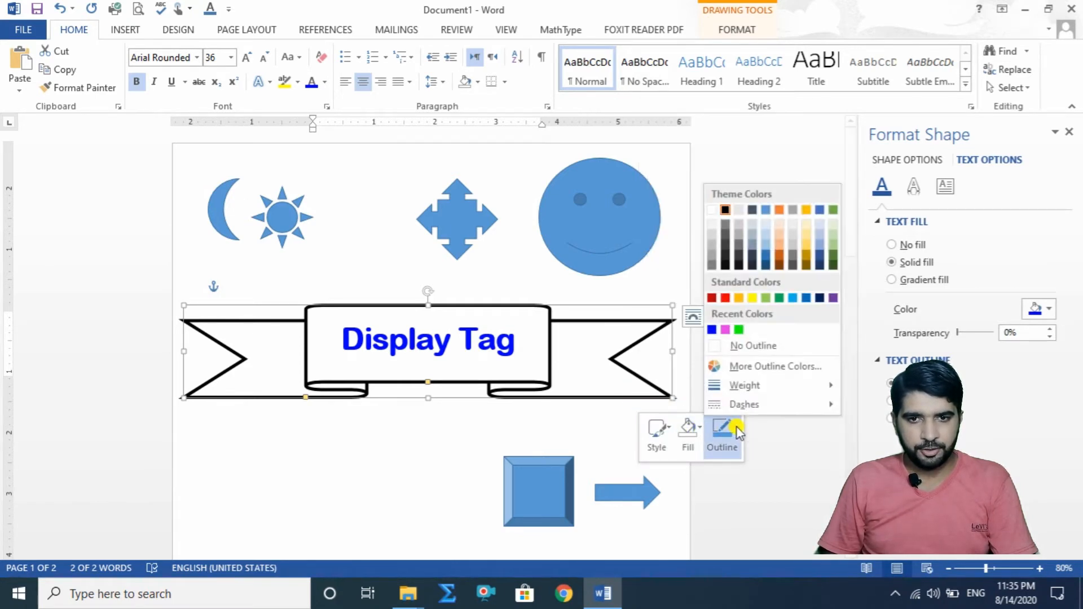
{"action": "left_click", "coordinate": [714, 330]}
{"action": "left_click", "coordinate": [754, 372]}
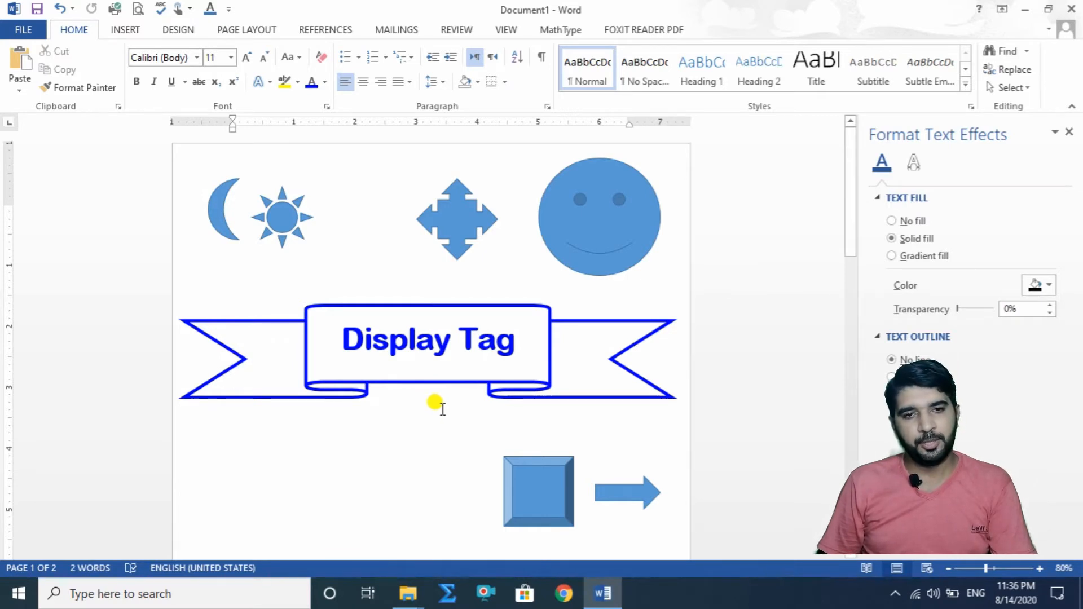
Step: Adjust the ribbon banner's fold so its centre panel is slightly taller and the folded strips beneath it are thinner
{"action": "left_click", "coordinate": [430, 382]}
{"action": "mouse_move", "coordinate": [428, 384]}
{"action": "left_mouse_down"}
{"action": "mouse_move", "coordinate": [427, 361]}
{"action": "mouse_move", "coordinate": [427, 417]}
{"action": "mouse_move", "coordinate": [428, 389]}
{"action": "left_mouse_up"}
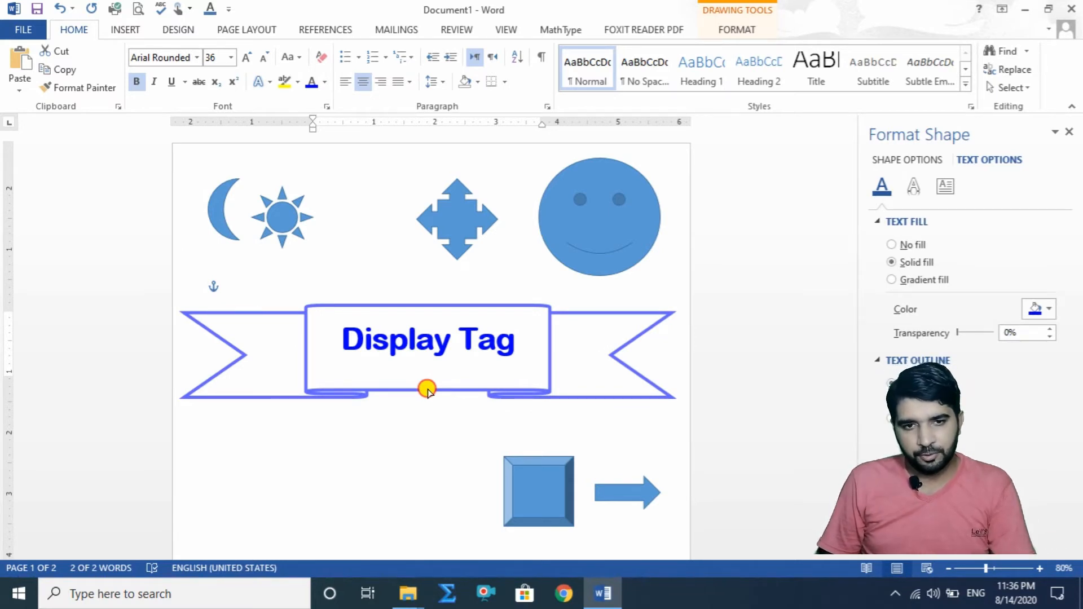
{"action": "mouse_move", "coordinate": [427, 390]}
{"action": "left_mouse_down"}
{"action": "mouse_move", "coordinate": [427, 361]}
{"action": "mouse_move", "coordinate": [426, 406]}
{"action": "mouse_move", "coordinate": [431, 387]}
{"action": "left_mouse_up"}
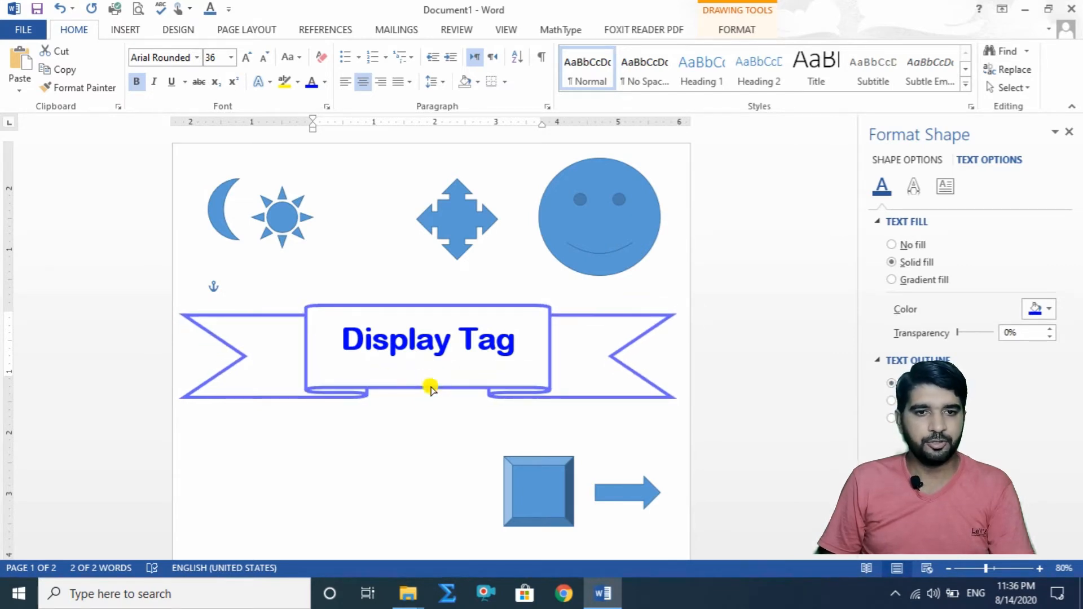
{"action": "left_click", "coordinate": [425, 437]}
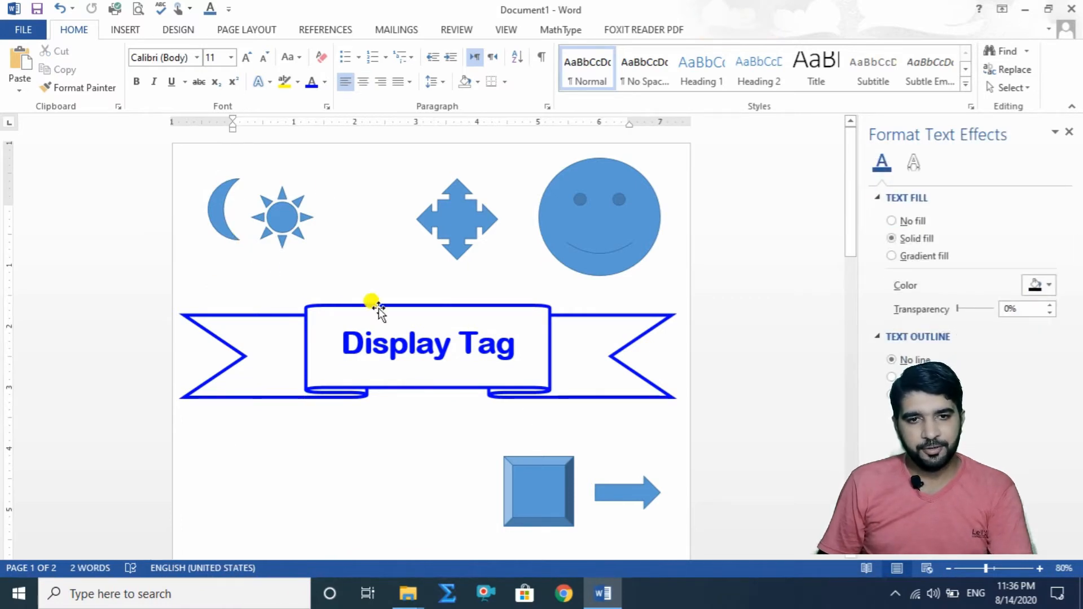
Step: Move the "Display Tag" ribbon banner down the page, below the beveled square and the right arrow
{"action": "left_click_drag", "start_coordinate": [486, 305], "coordinate": [481, 522]}
{"action": "scroll", "coordinate": [472, 495], "scroll_direction": "down", "scroll_amount": 10}
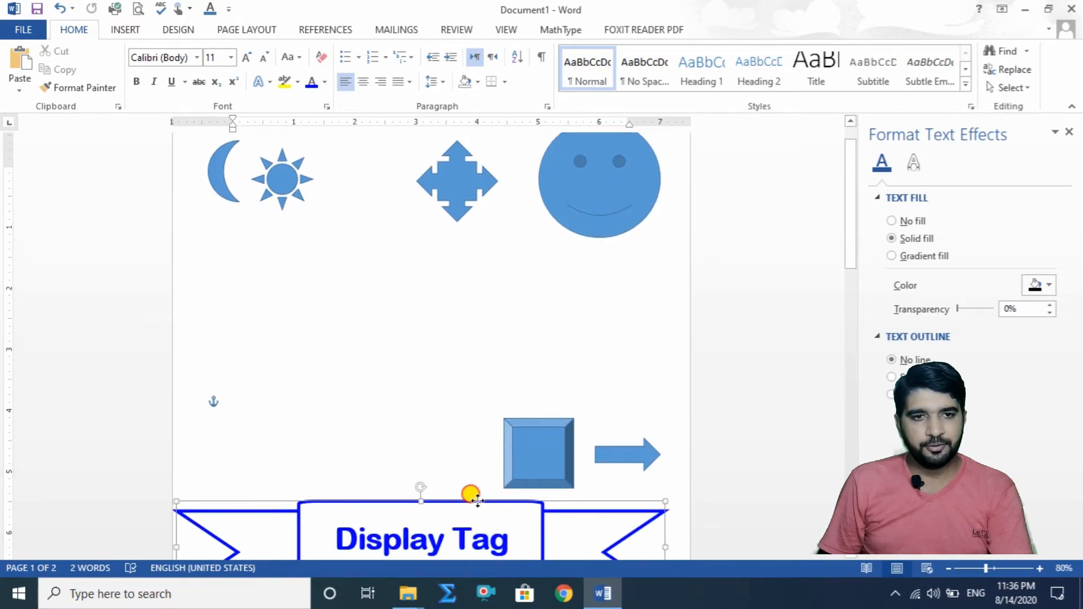
{"action": "scroll", "coordinate": [363, 261], "scroll_direction": "up", "scroll_amount": 7}
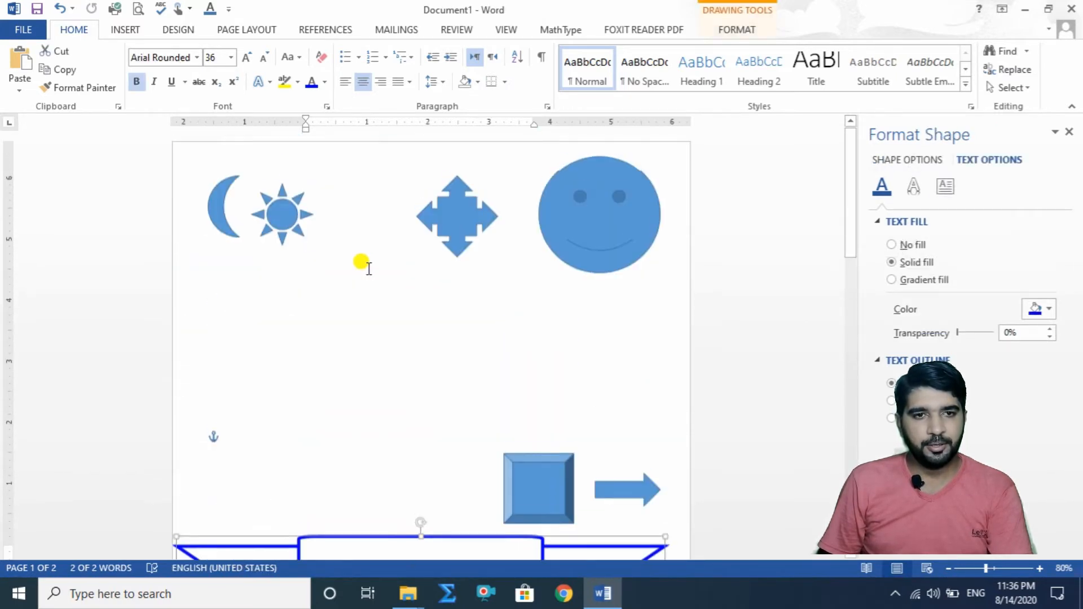
Step: Enlarge the sun to about 3.16" by 3.21" in the page's upper middle and move the four-way arrow below the smiley face
{"action": "left_click", "coordinate": [285, 224]}
{"action": "left_click_drag", "start_coordinate": [312, 247], "coordinate": [447, 379]}
{"action": "left_click_drag", "start_coordinate": [459, 222], "coordinate": [626, 347]}
{"action": "left_click_drag", "start_coordinate": [354, 282], "coordinate": [400, 302]}
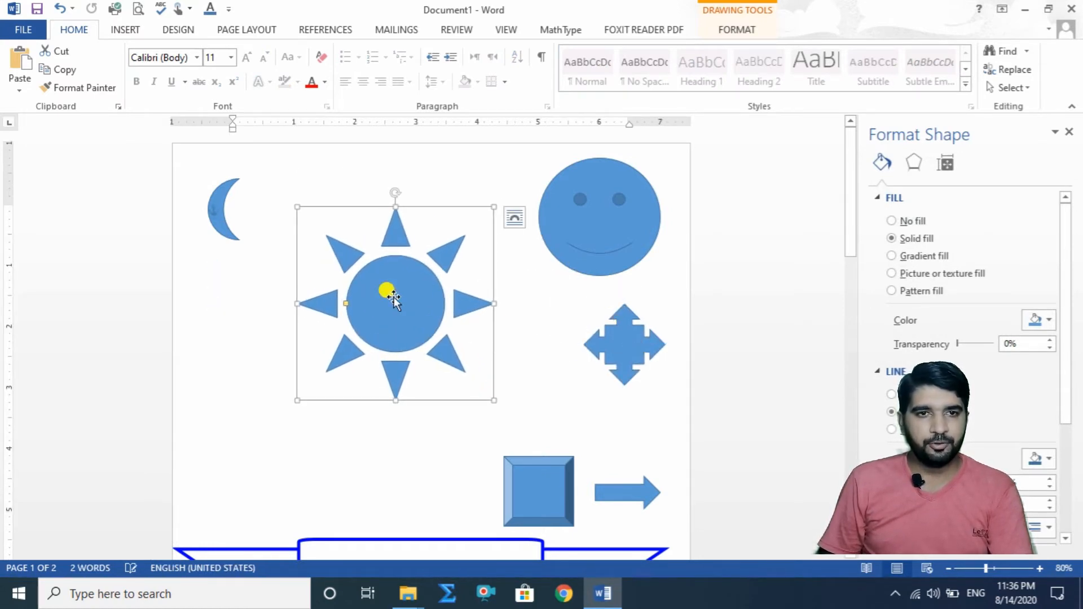
Step: Apply the dark blue intense-effect theme style to the sun and set its fill to the recently used bright green
{"action": "double_click", "coordinate": [406, 314]}
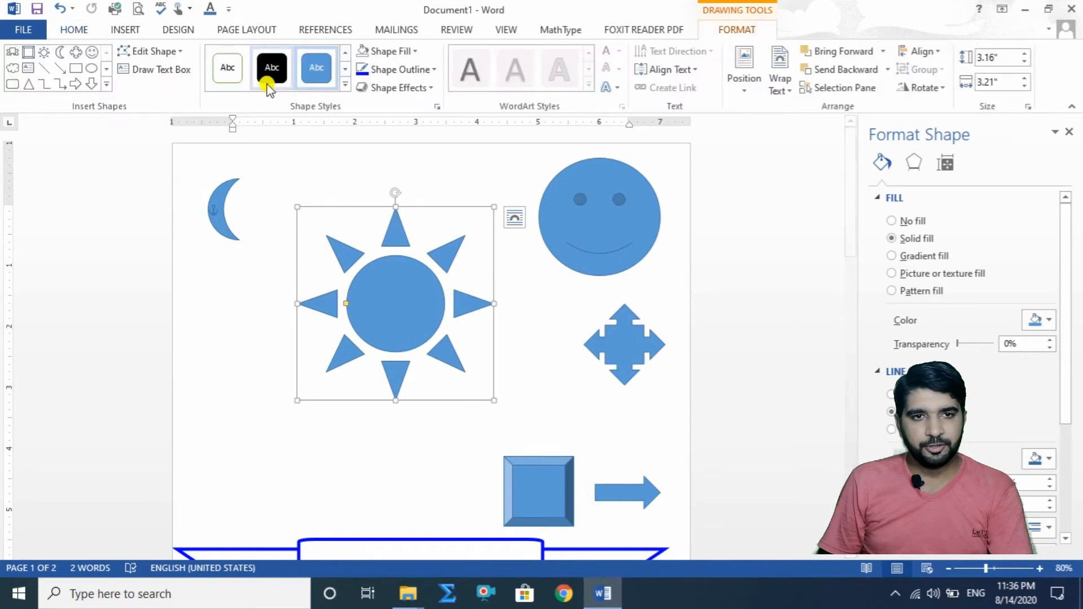
{"action": "left_click", "coordinate": [350, 88]}
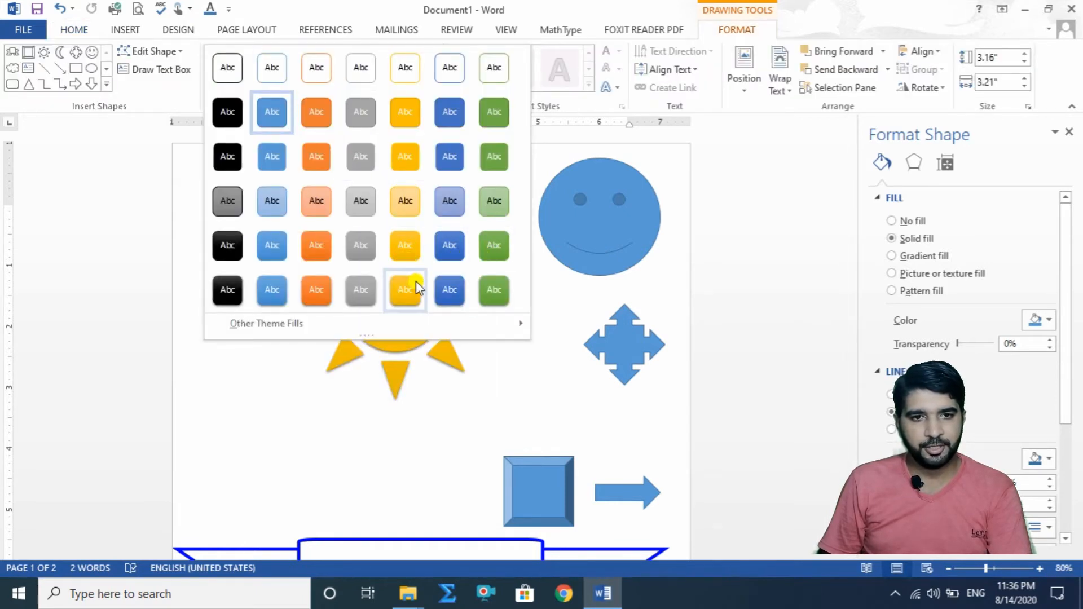
{"action": "left_click", "coordinate": [452, 286]}
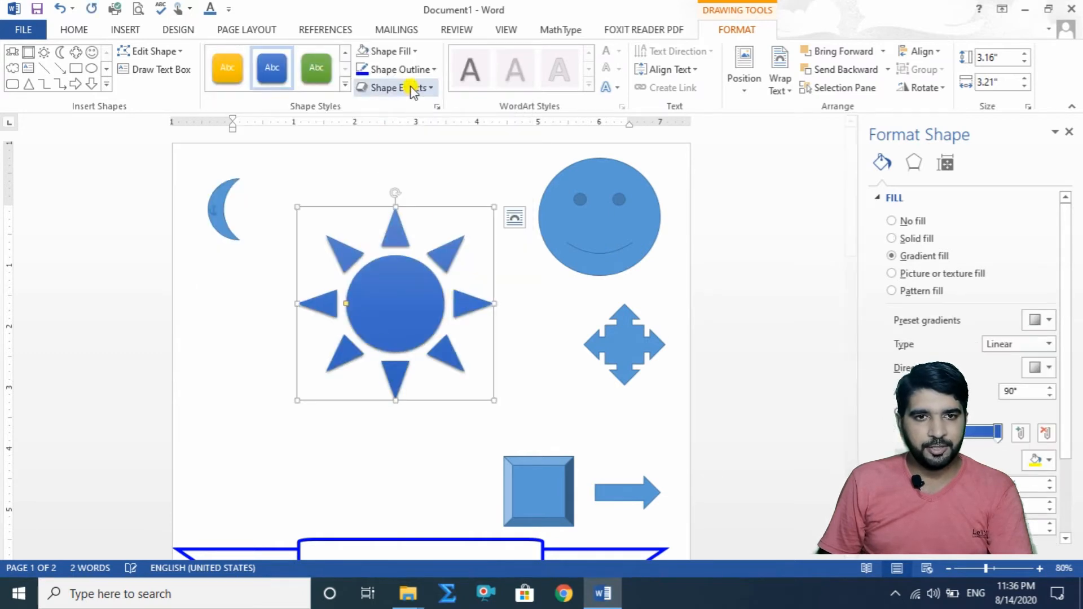
{"action": "left_click", "coordinate": [414, 51]}
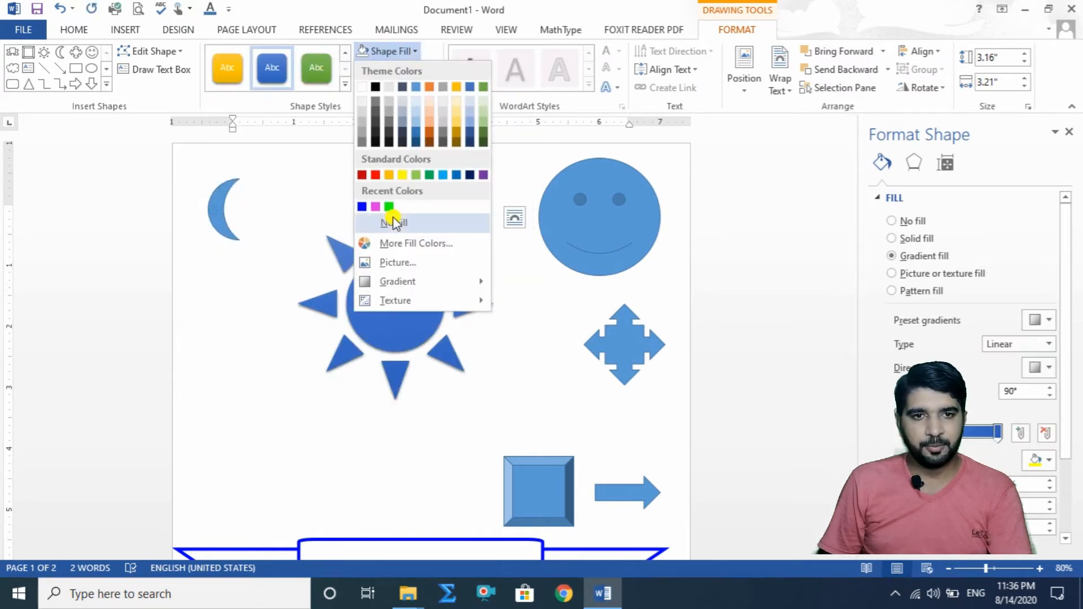
{"action": "left_click", "coordinate": [389, 207]}
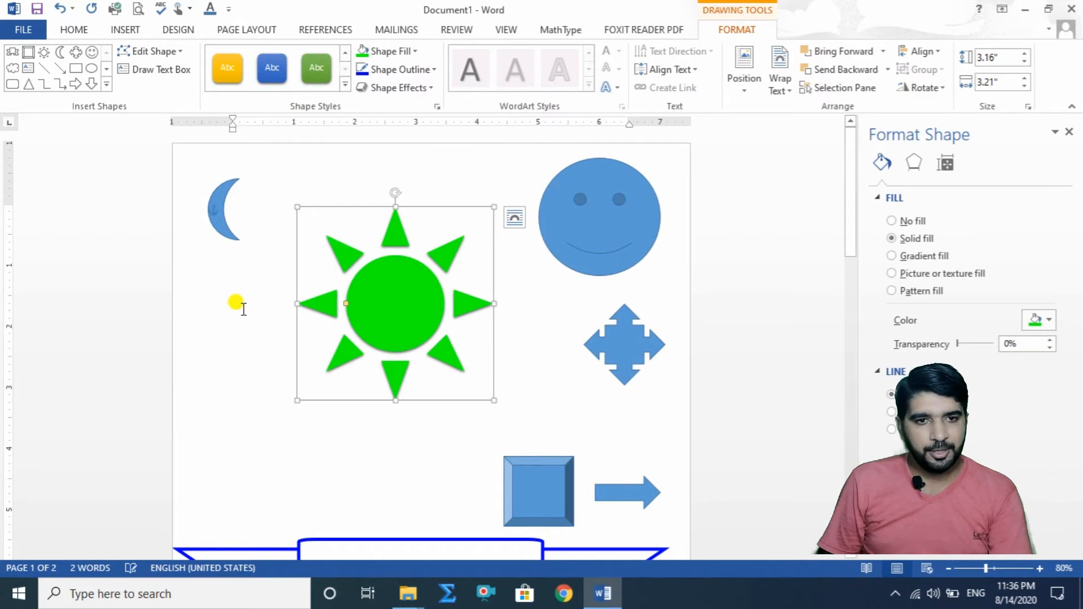
{"action": "left_click", "coordinate": [219, 350]}
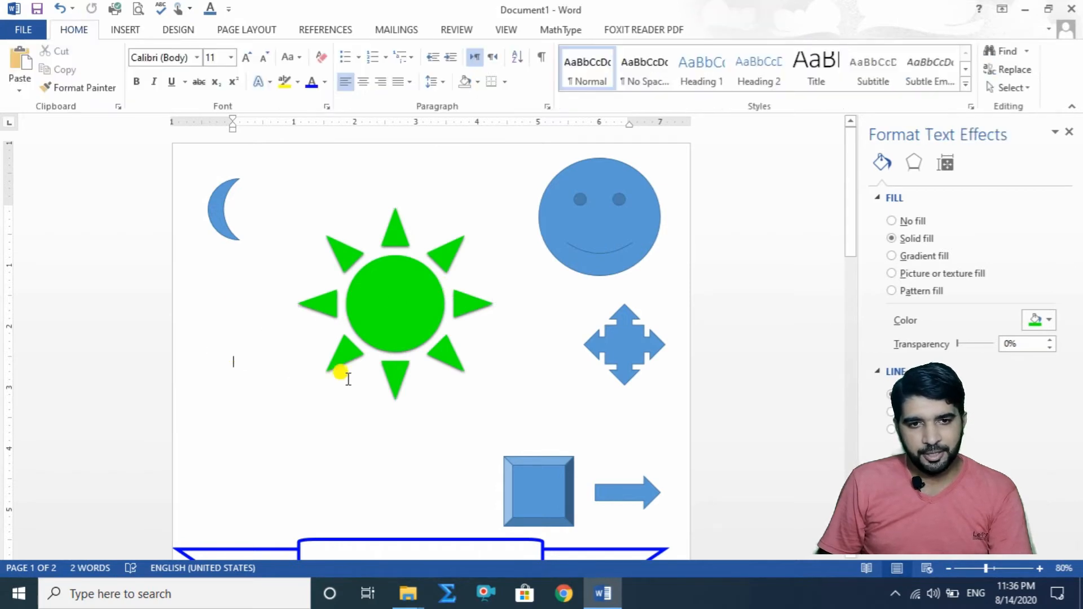
Step: Resize the green sun to about 3.27" by 3.69", extending it toward the moon
{"action": "left_click", "coordinate": [397, 375]}
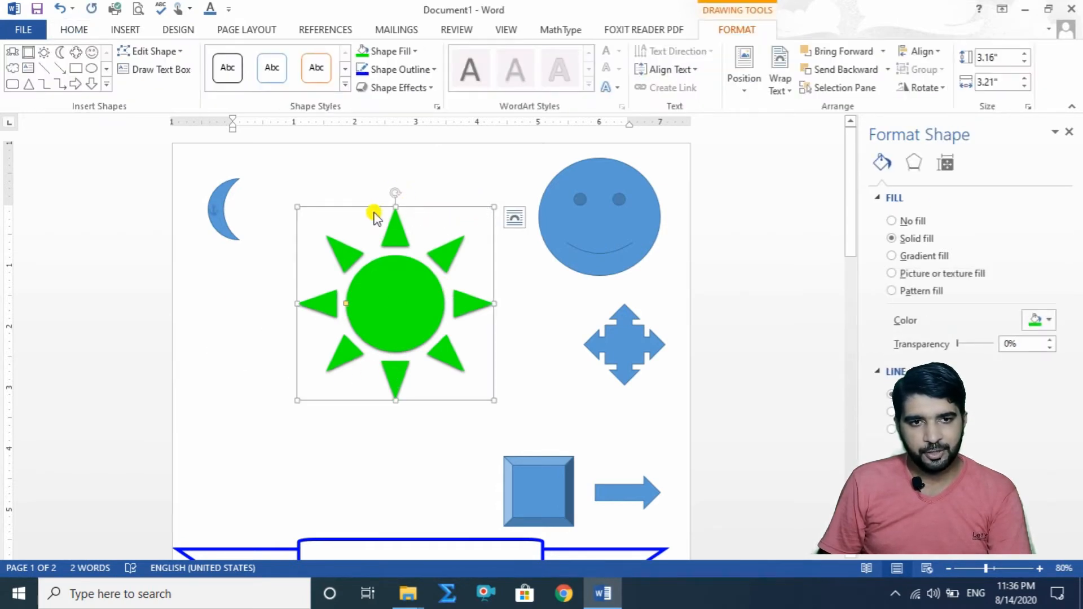
{"action": "mouse_move", "coordinate": [294, 202]}
{"action": "left_mouse_down"}
{"action": "mouse_move", "coordinate": [252, 174]}
{"action": "mouse_move", "coordinate": [284, 195]}
{"action": "left_mouse_up"}
{"action": "mouse_move", "coordinate": [283, 296]}
{"action": "left_mouse_down"}
{"action": "mouse_move", "coordinate": [211, 295]}
{"action": "mouse_move", "coordinate": [267, 297]}
{"action": "left_mouse_up"}
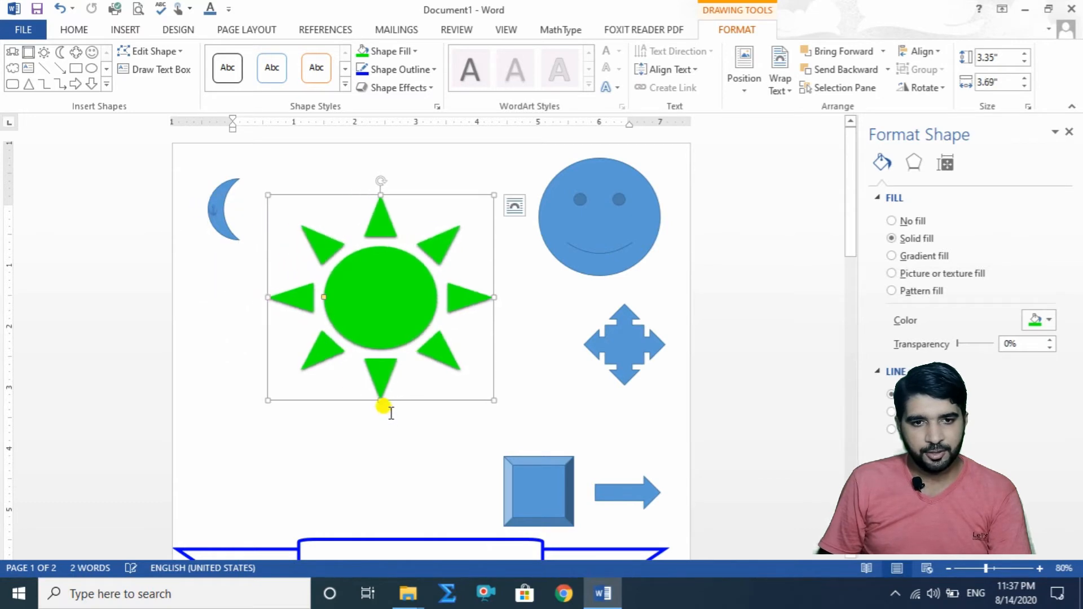
{"action": "mouse_move", "coordinate": [379, 400]}
{"action": "left_mouse_down"}
{"action": "mouse_move", "coordinate": [380, 459]}
{"action": "mouse_move", "coordinate": [381, 387]}
{"action": "mouse_move", "coordinate": [380, 398]}
{"action": "left_mouse_up"}
{"action": "left_click", "coordinate": [408, 425]}
Step: Shrink the sun's central circle and narrow its rays, and move the sun down, just above the banner's left half
{"action": "left_click", "coordinate": [344, 309]}
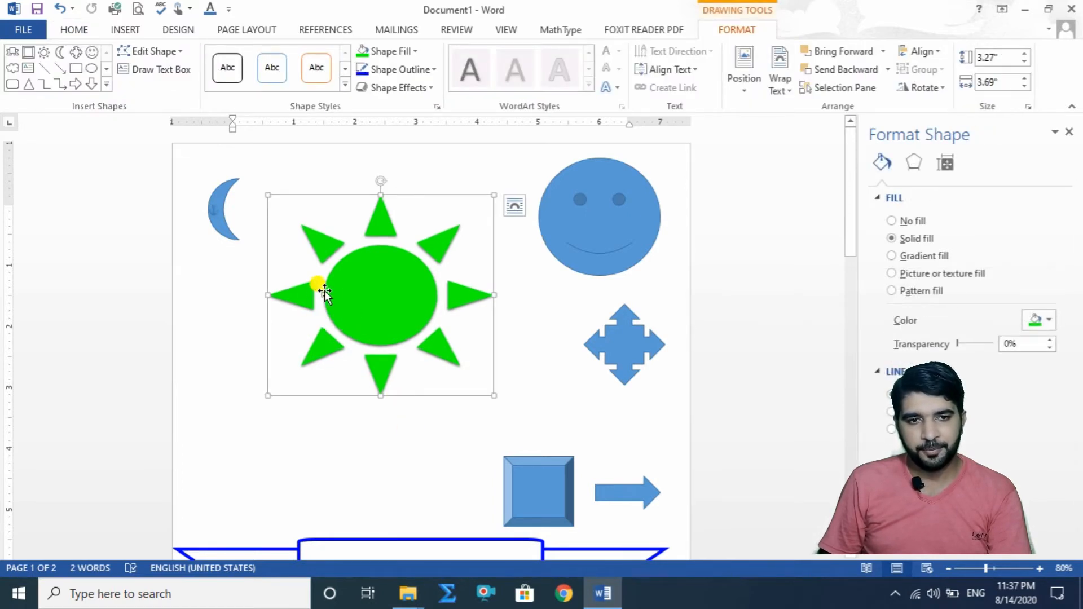
{"action": "left_click_drag", "start_coordinate": [324, 294], "coordinate": [366, 314]}
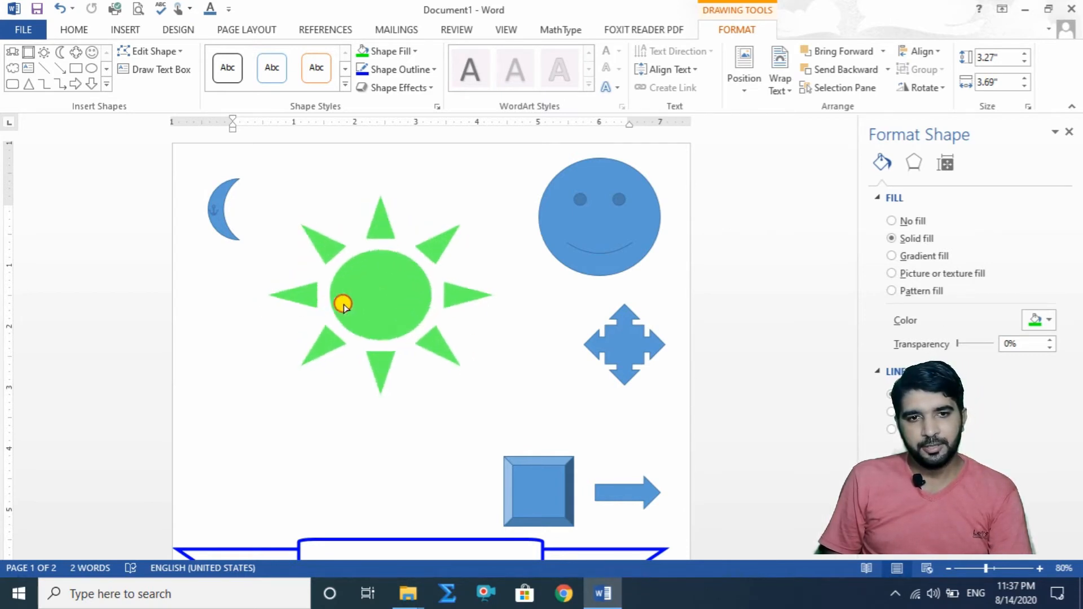
{"action": "left_click", "coordinate": [410, 312]}
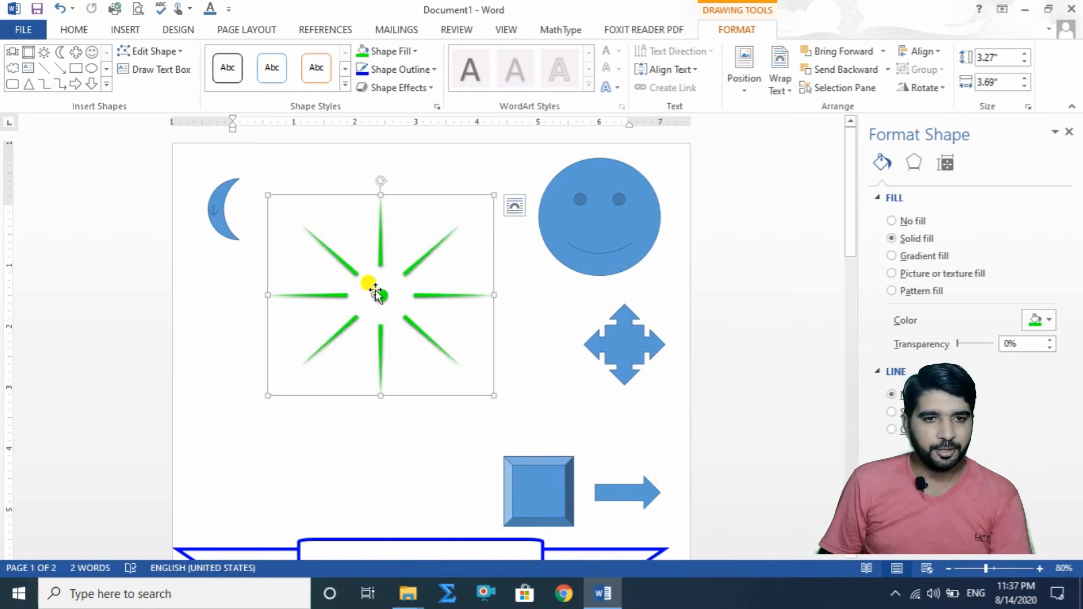
{"action": "left_click_drag", "start_coordinate": [375, 293], "coordinate": [316, 449]}
Step: Enlarge the moon to about 3.81" by 1.92" and move it right, beside the smiley face
{"action": "left_click", "coordinate": [222, 224]}
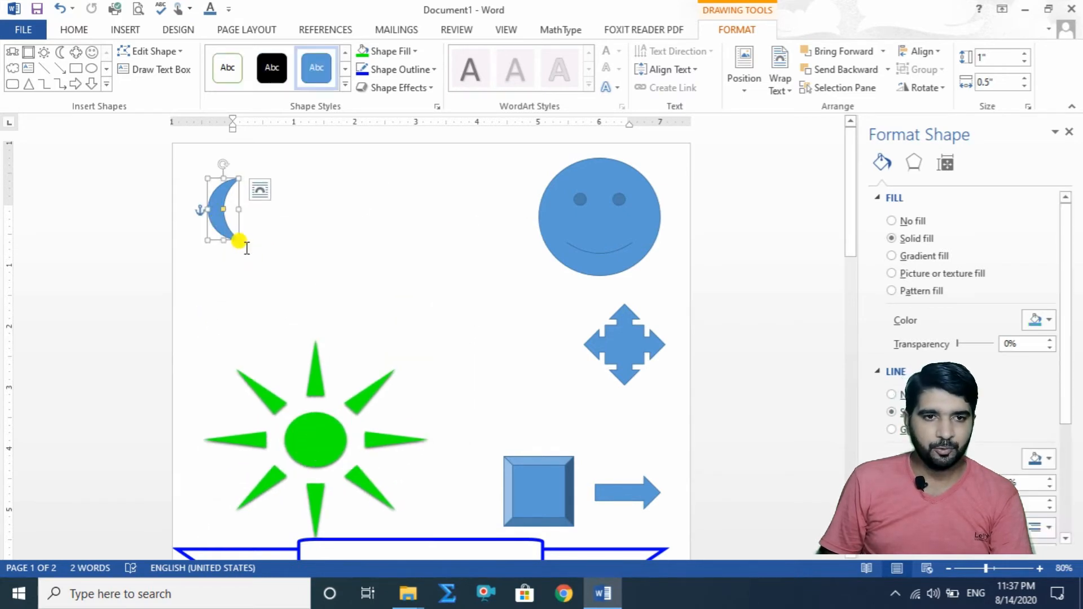
{"action": "left_click_drag", "start_coordinate": [231, 237], "coordinate": [326, 411]}
{"action": "left_click_drag", "start_coordinate": [231, 315], "coordinate": [405, 308]}
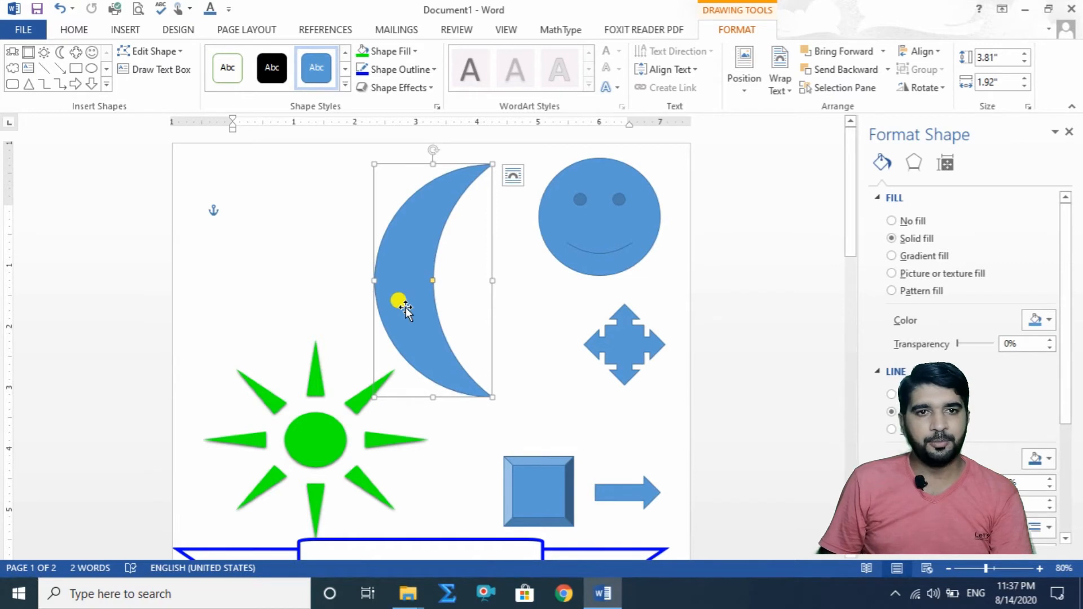
Step: Remove the moon's fill and give it a solid black outline 3 pt wide
{"action": "left_click", "coordinate": [416, 50]}
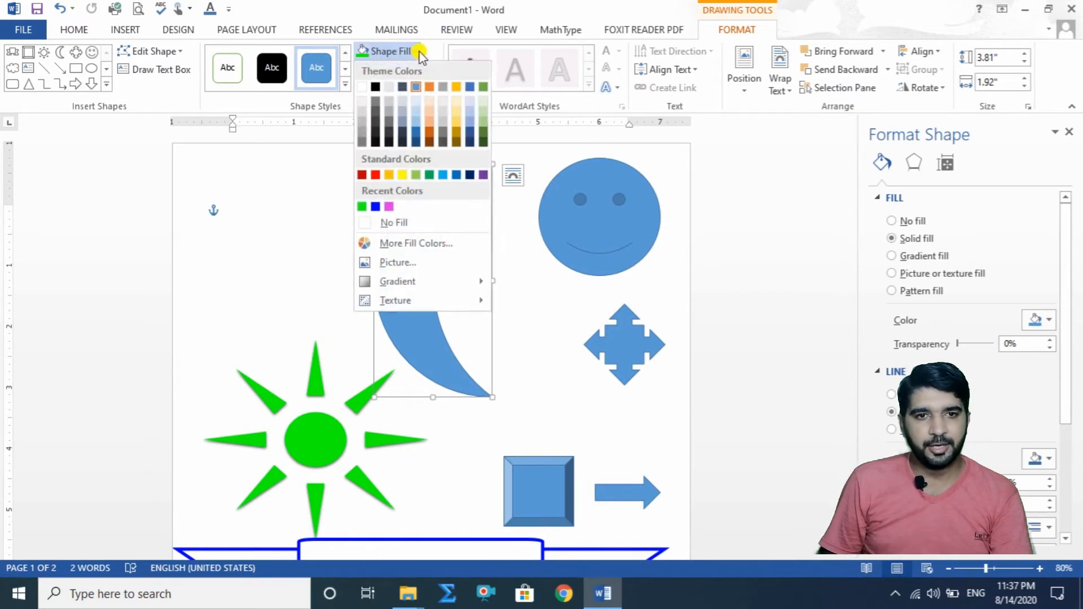
{"action": "left_click", "coordinate": [373, 222]}
{"action": "left_click", "coordinate": [439, 73]}
{"action": "left_click", "coordinate": [371, 107]}
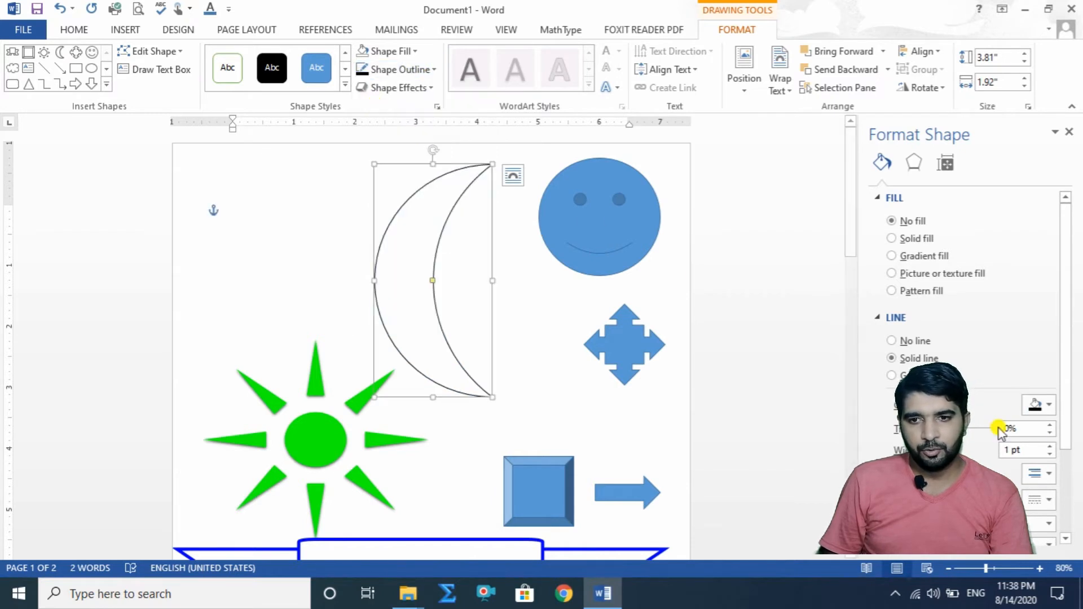
{"action": "left_click", "coordinate": [1049, 445]}
{"action": "left_click", "coordinate": [1049, 446]}
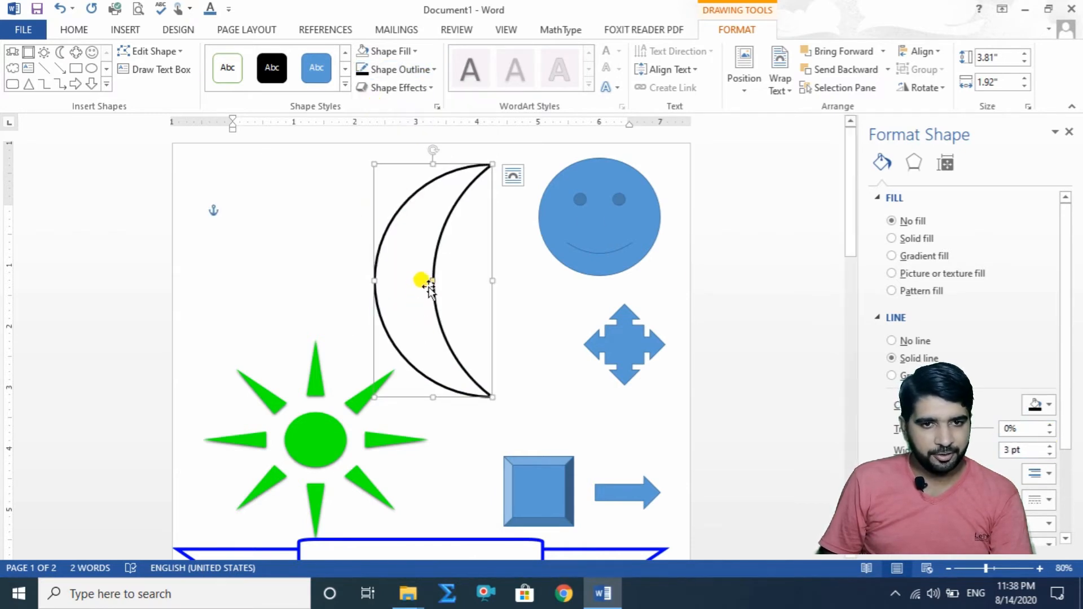
Step: Thin the moon into a narrower crescent and move the green sun down so it overlaps the ribbon banner
{"action": "left_click_drag", "start_coordinate": [432, 281], "coordinate": [399, 296]}
{"action": "left_click_drag", "start_coordinate": [315, 436], "coordinate": [351, 521]}
{"action": "scroll", "coordinate": [361, 497], "scroll_direction": "down", "scroll_amount": 5}
{"action": "scroll", "coordinate": [423, 304], "scroll_direction": "up", "scroll_amount": 5}
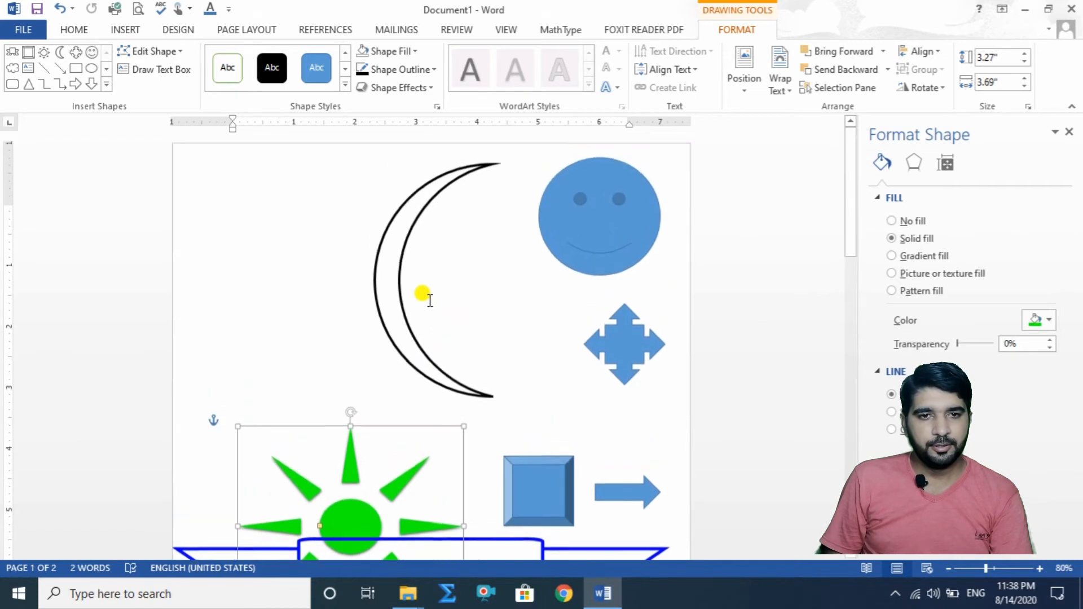
Step: Shrink the moon to about 1.96" by 1.04" and move it to the page's upper-left area
{"action": "left_click", "coordinate": [393, 266]}
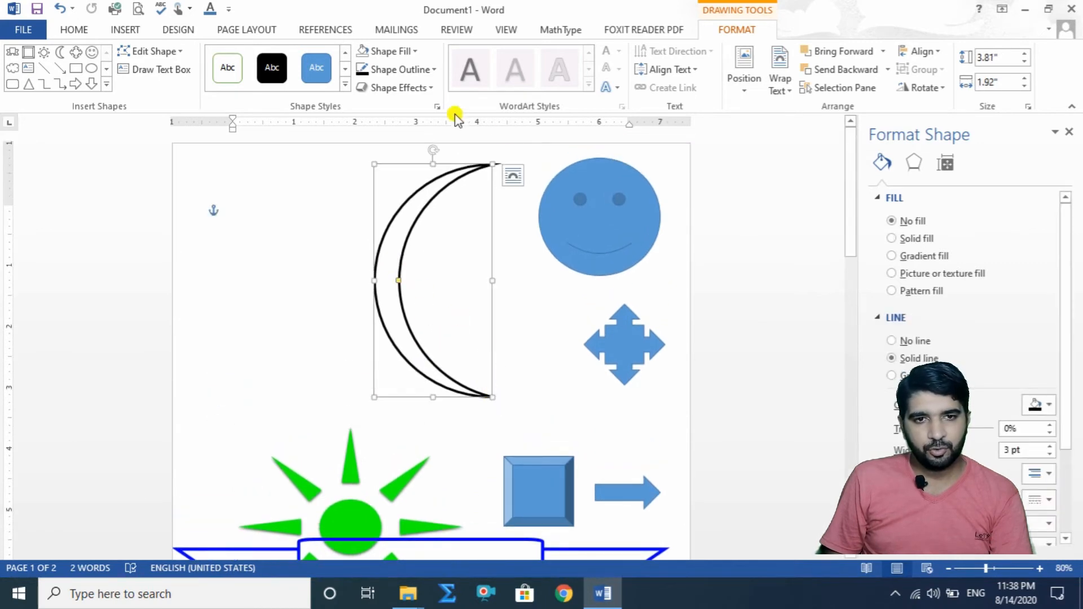
{"action": "left_click_drag", "start_coordinate": [434, 150], "coordinate": [435, 247]}
{"action": "left_click_drag", "start_coordinate": [487, 391], "coordinate": [439, 285]}
{"action": "left_click_drag", "start_coordinate": [389, 248], "coordinate": [243, 273]}
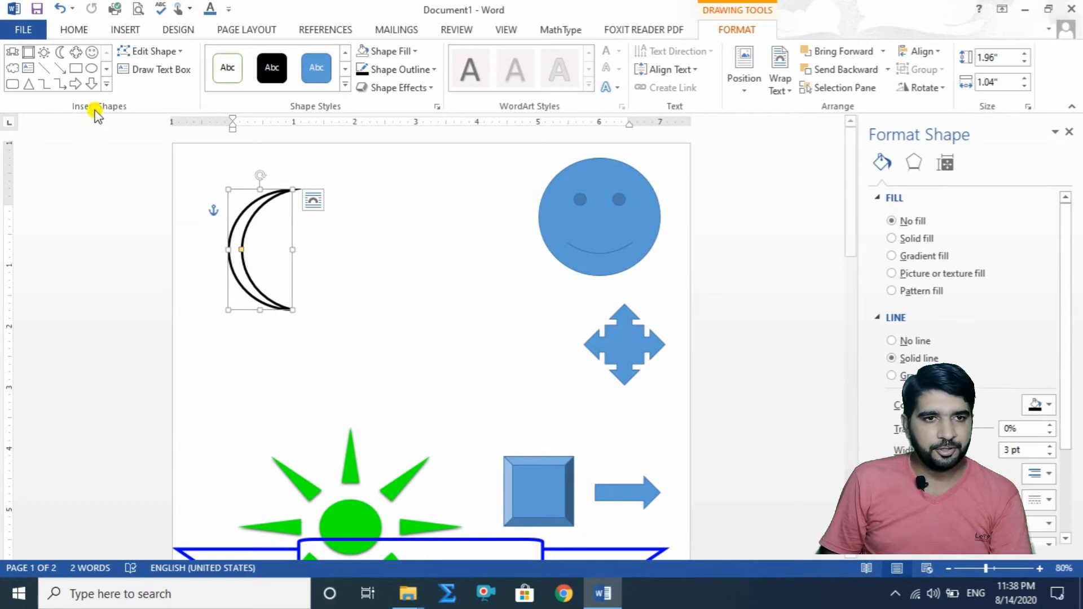
Step: Insert a 5-point star of 1" by 1" between the moon and the smiley face
{"action": "left_click", "coordinate": [106, 84]}
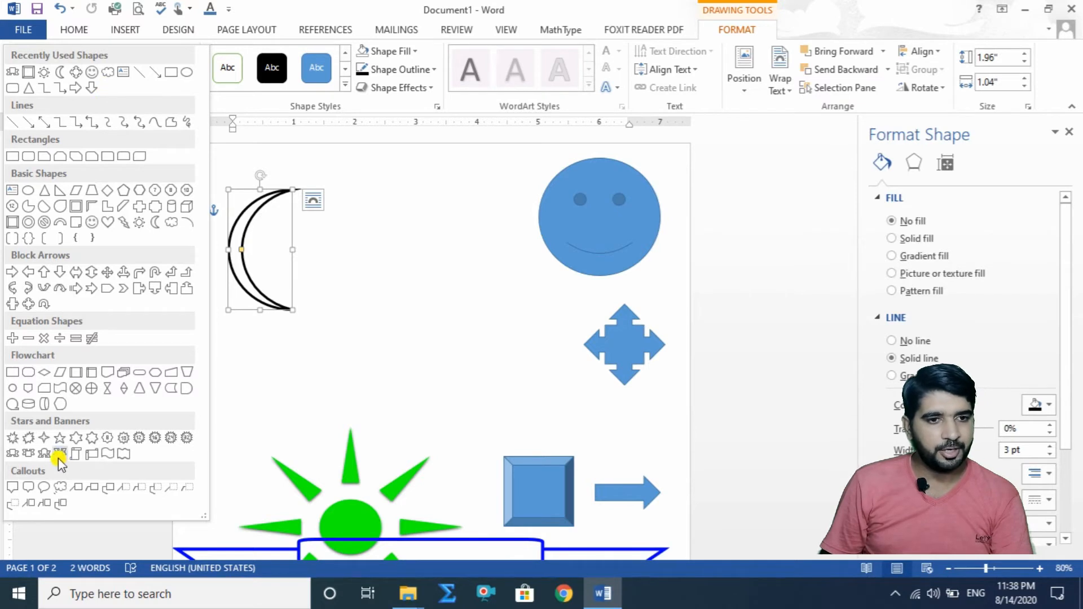
{"action": "left_click", "coordinate": [66, 439]}
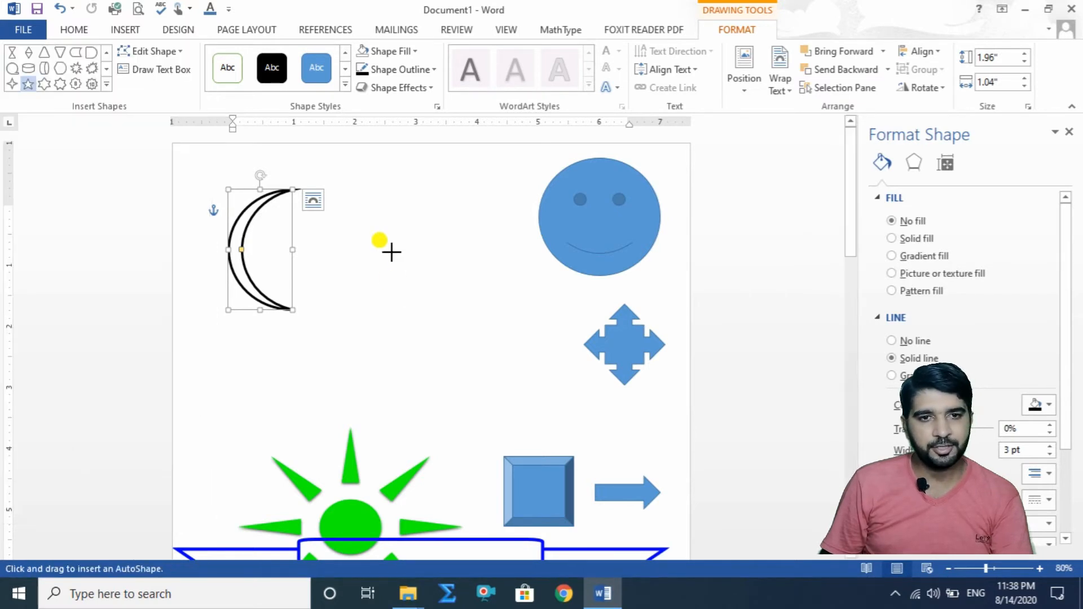
{"action": "left_click", "coordinate": [370, 252]}
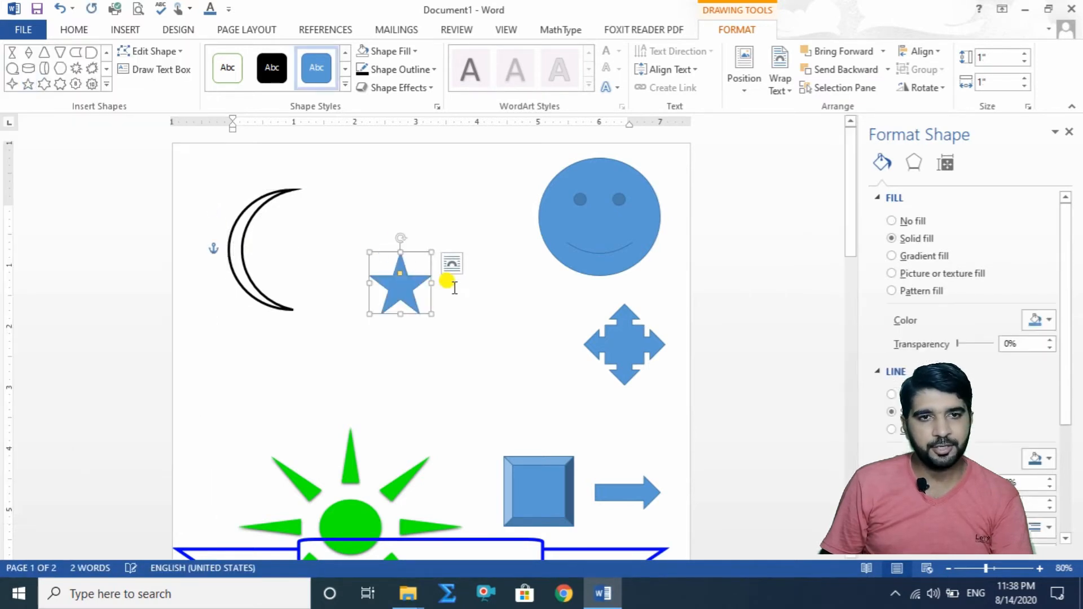
Step: Enlarge the star to about 2.64" by 3.12" and position it between the moon and the smiley face
{"action": "left_click", "coordinate": [245, 242]}
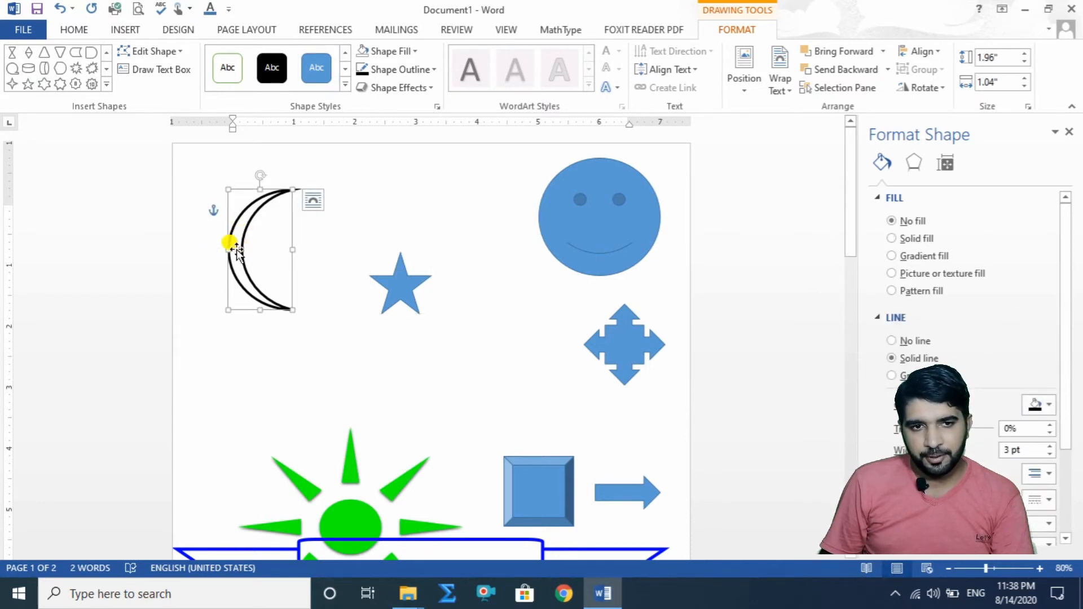
{"action": "left_click_drag", "start_coordinate": [398, 289], "coordinate": [559, 305]}
{"action": "left_click_drag", "start_coordinate": [485, 233], "coordinate": [424, 236]}
{"action": "left_click_drag", "start_coordinate": [423, 260], "coordinate": [372, 217]}
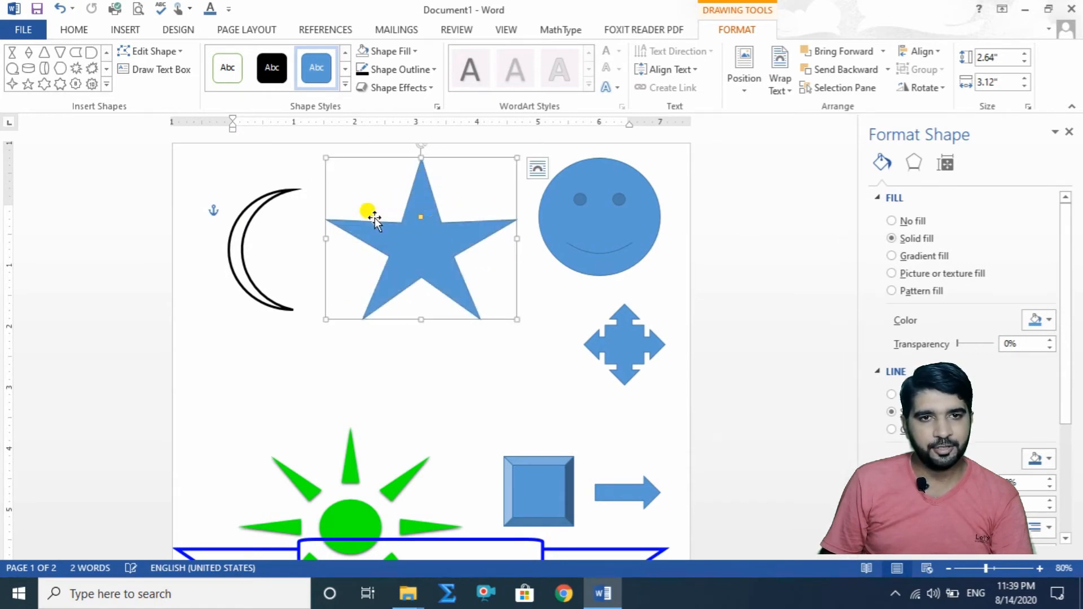
Step: Fill the star with white and set its outline color to black
{"action": "left_click", "coordinate": [420, 54]}
{"action": "left_click", "coordinate": [362, 86]}
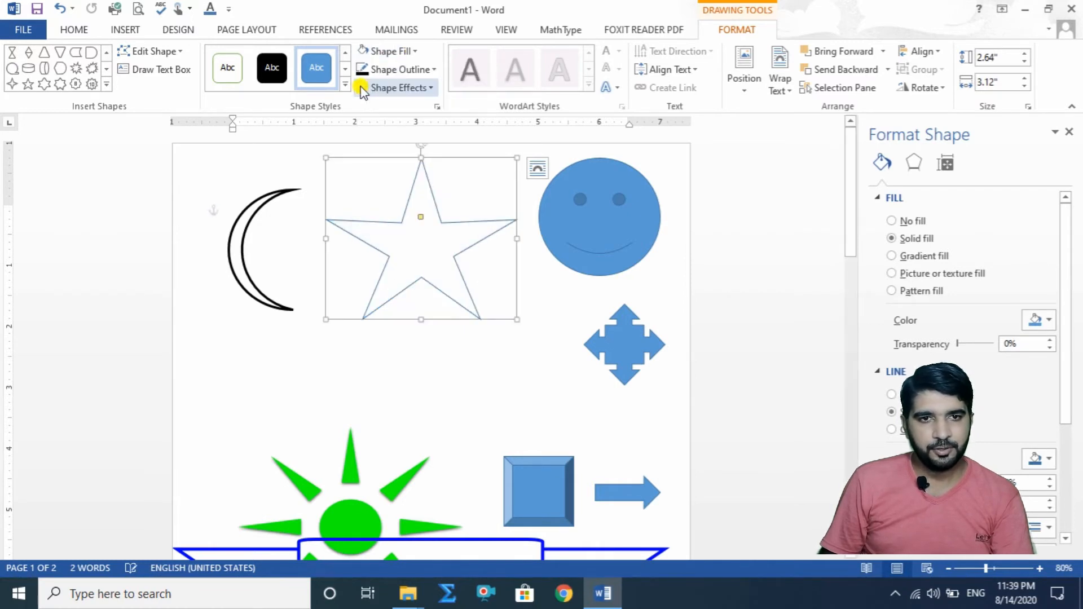
{"action": "left_click", "coordinate": [427, 69]}
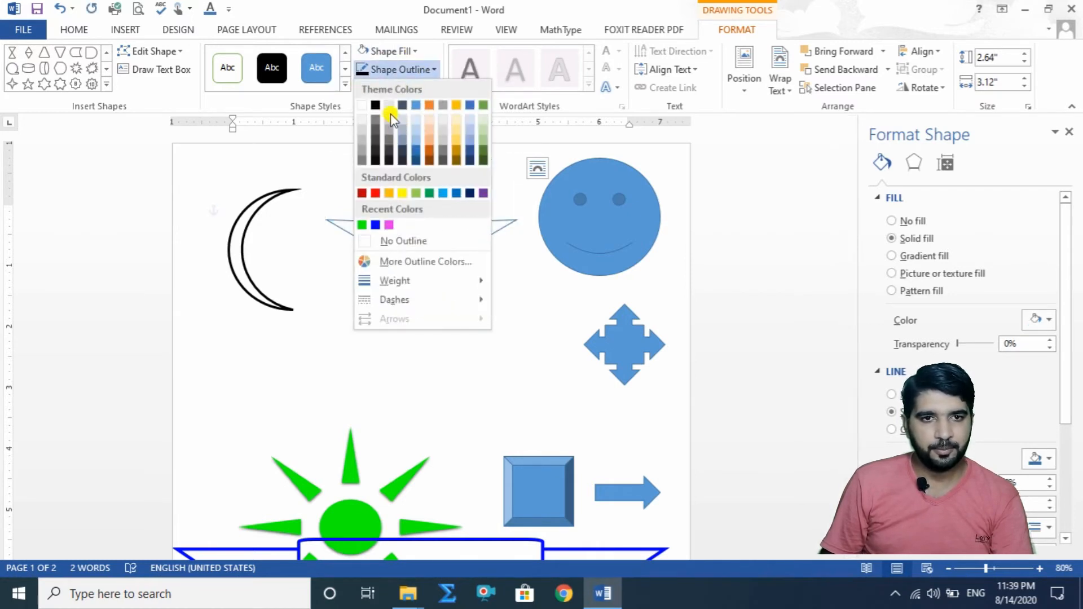
{"action": "left_click", "coordinate": [371, 105]}
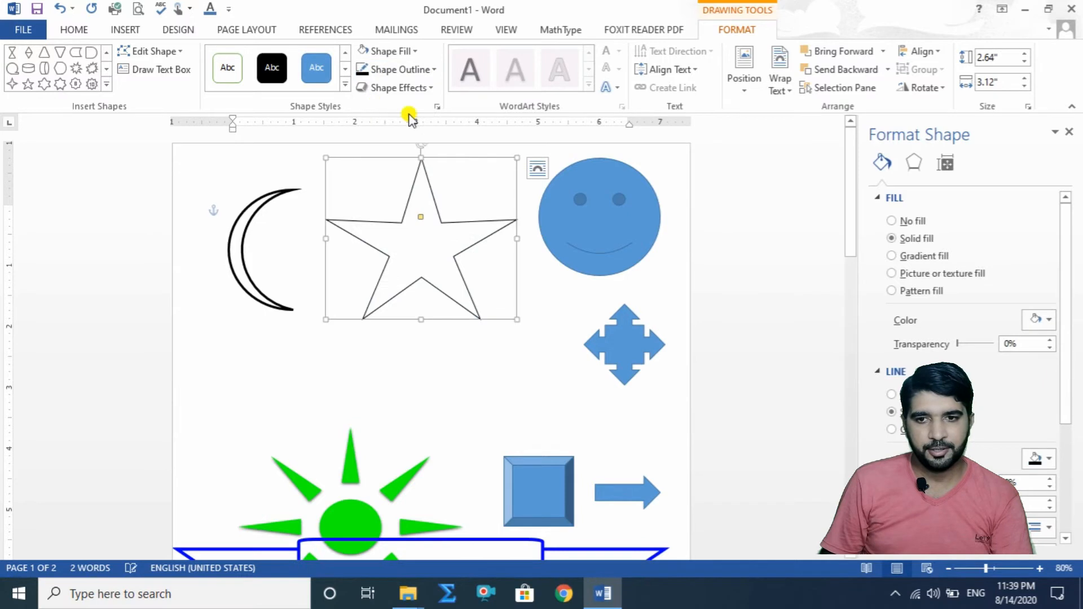
Step: Thicken the star's outline, then shrink the star to about 0.75" by 0.9" inside the moon's crescent
{"action": "left_click", "coordinate": [1050, 499]}
{"action": "left_click", "coordinate": [1049, 500]}
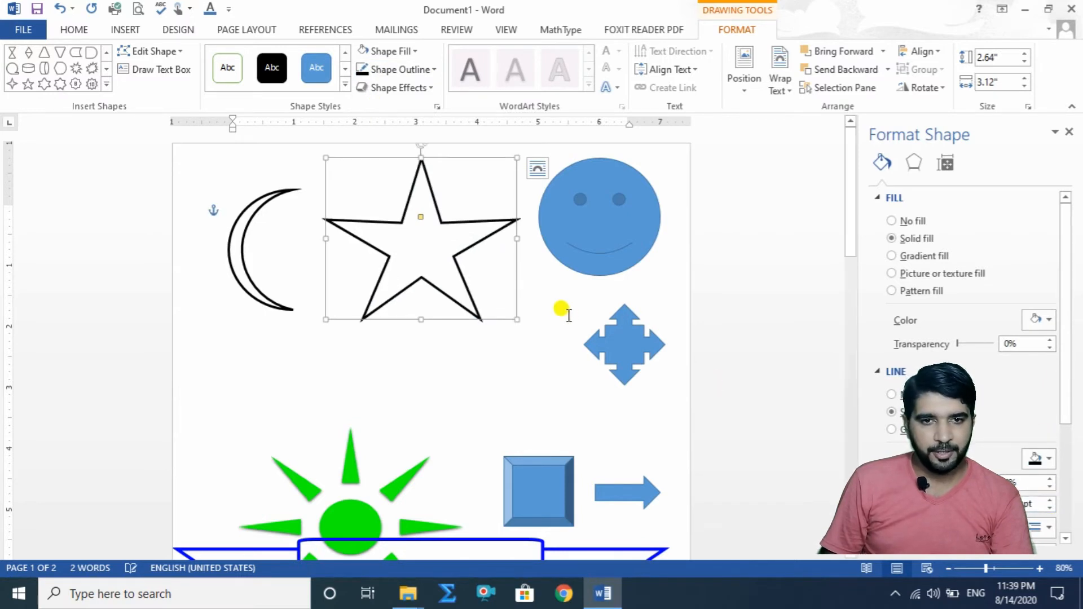
{"action": "left_click_drag", "start_coordinate": [510, 313], "coordinate": [299, 251]}
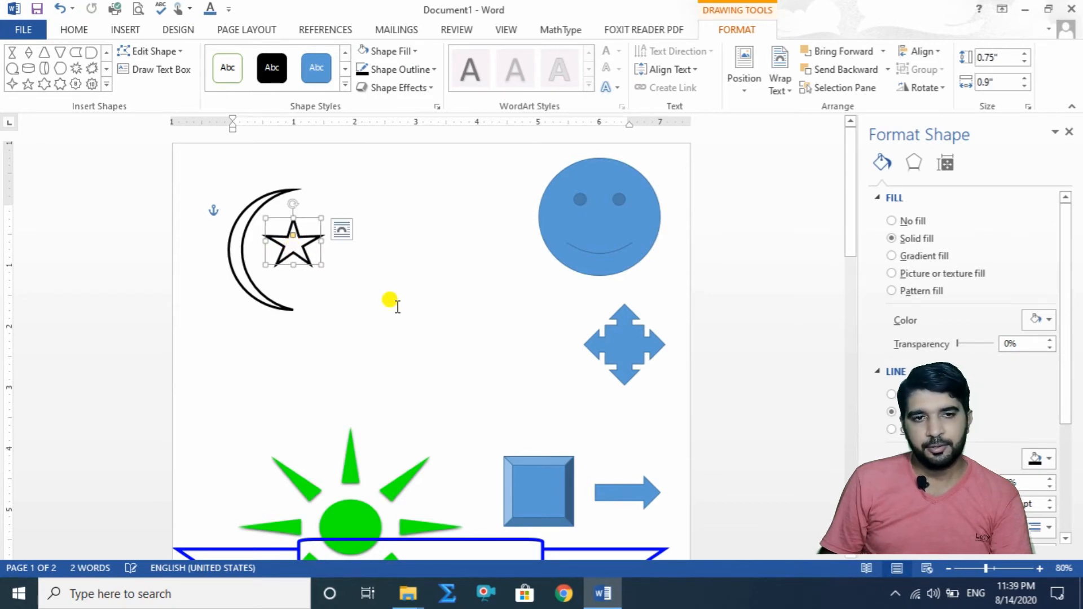
{"action": "left_click", "coordinate": [377, 304]}
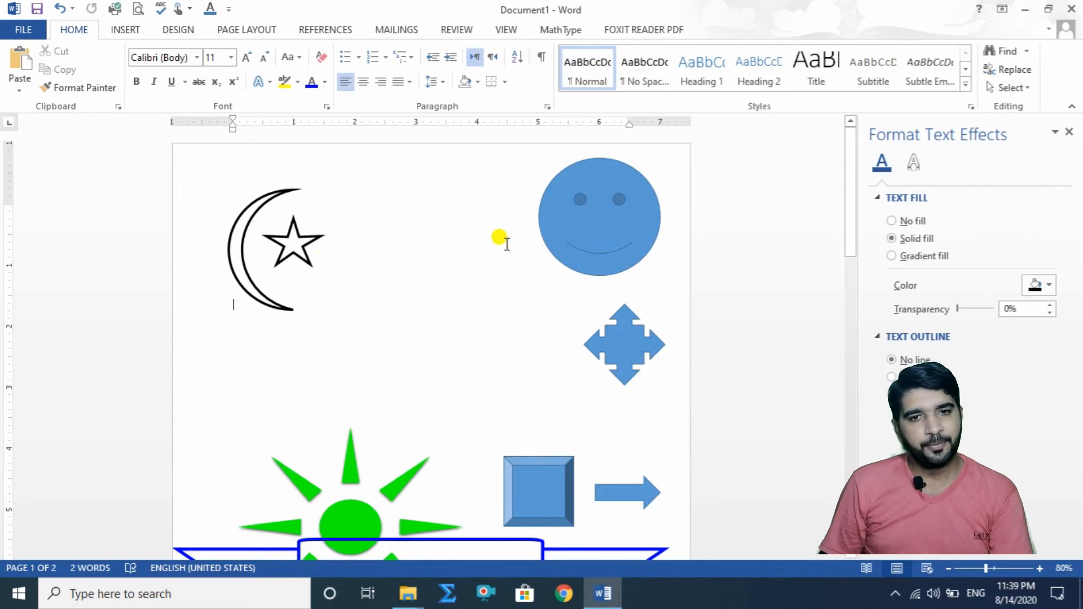
Step: Move the smiley face closer to the star and try the green and black gradient shape style presets on it
{"action": "mouse_move", "coordinate": [643, 228]}
{"action": "left_mouse_down"}
{"action": "mouse_move", "coordinate": [608, 254]}
{"action": "mouse_move", "coordinate": [451, 272]}
{"action": "mouse_move", "coordinate": [499, 269]}
{"action": "left_mouse_up"}
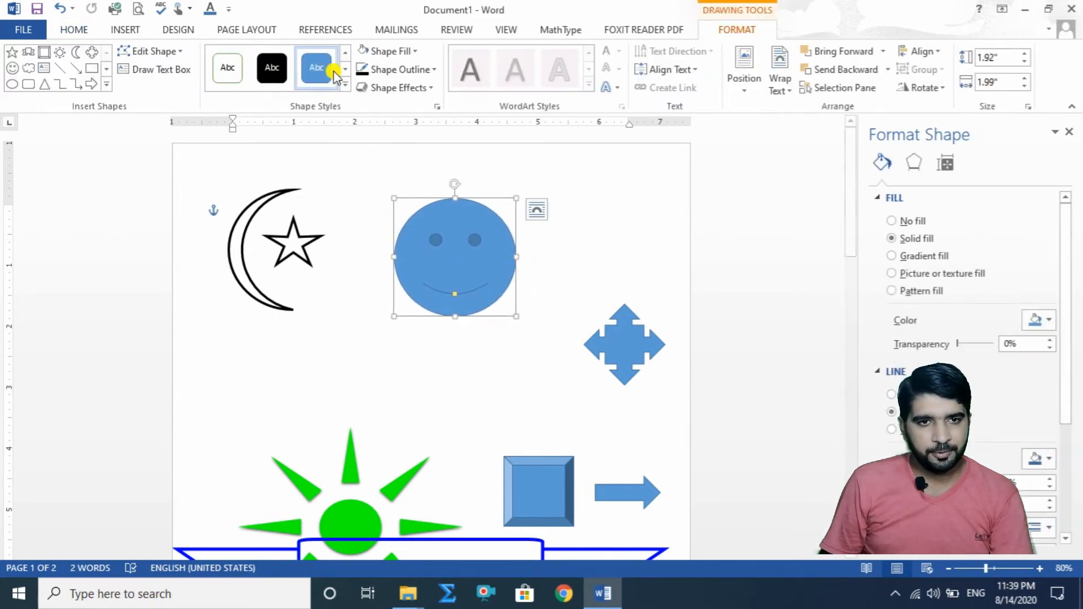
{"action": "left_click", "coordinate": [345, 85]}
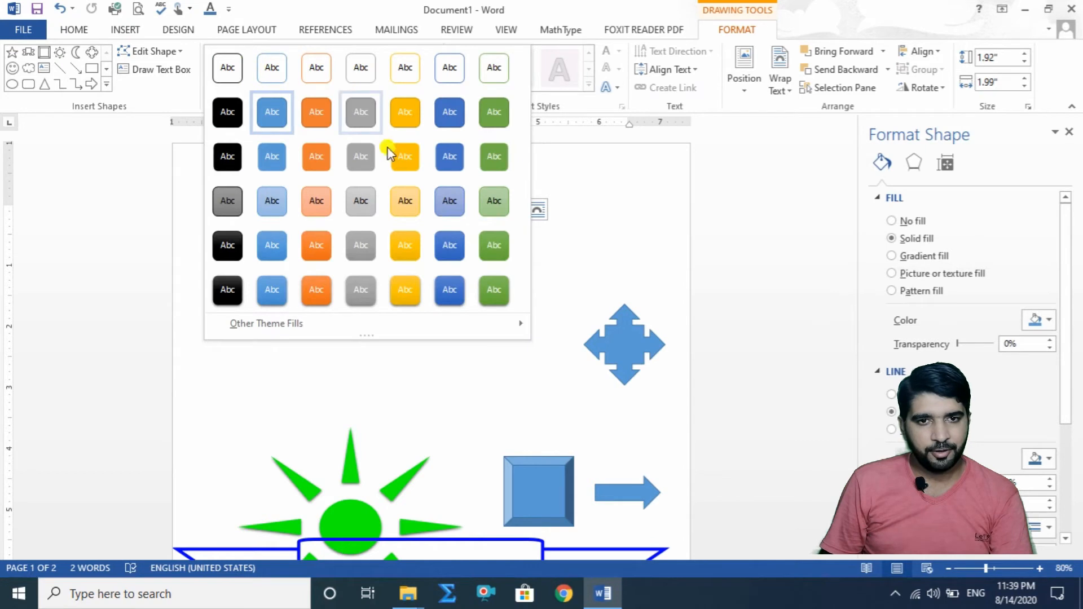
{"action": "left_click", "coordinate": [498, 238]}
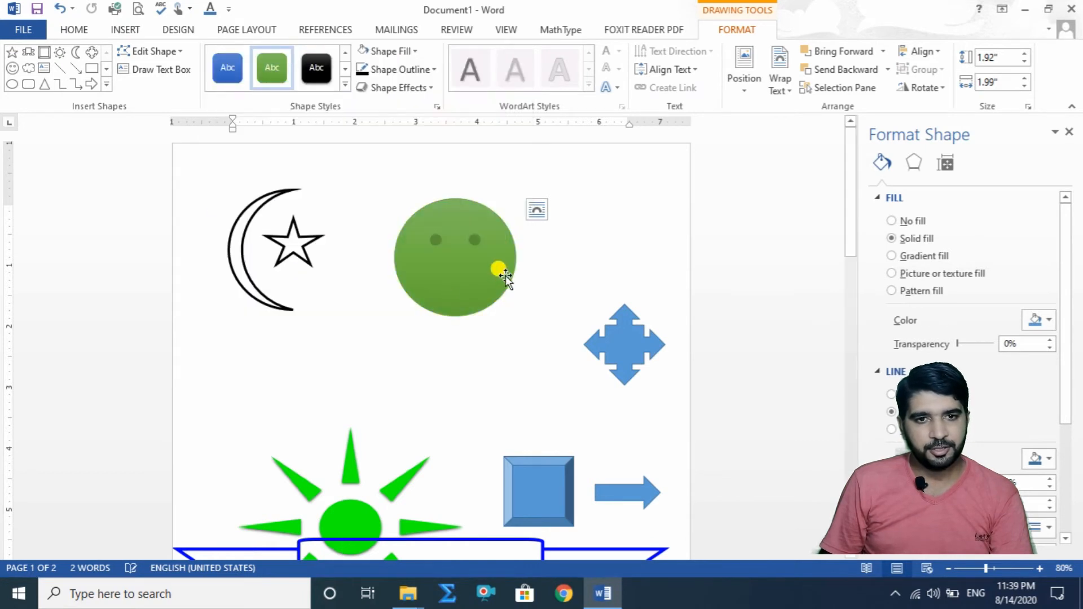
{"action": "left_click", "coordinate": [345, 84]}
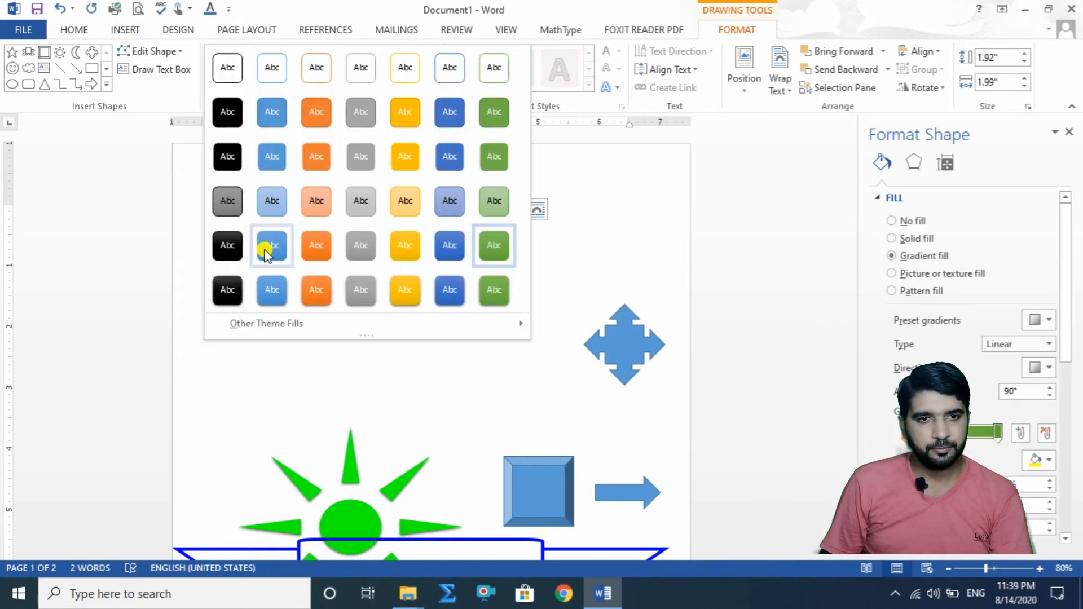
{"action": "left_click", "coordinate": [231, 247]}
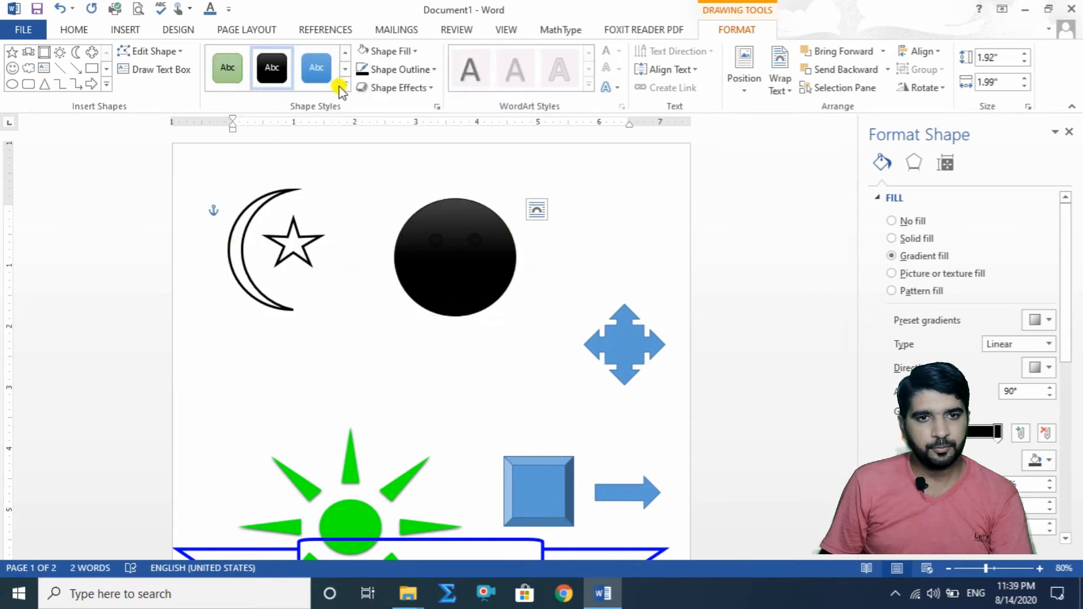
Step: Apply the light gold shape style with the gold outline to the smiley face and change its fill to the recent pink color
{"action": "left_click", "coordinate": [345, 85]}
{"action": "left_click", "coordinate": [413, 202]}
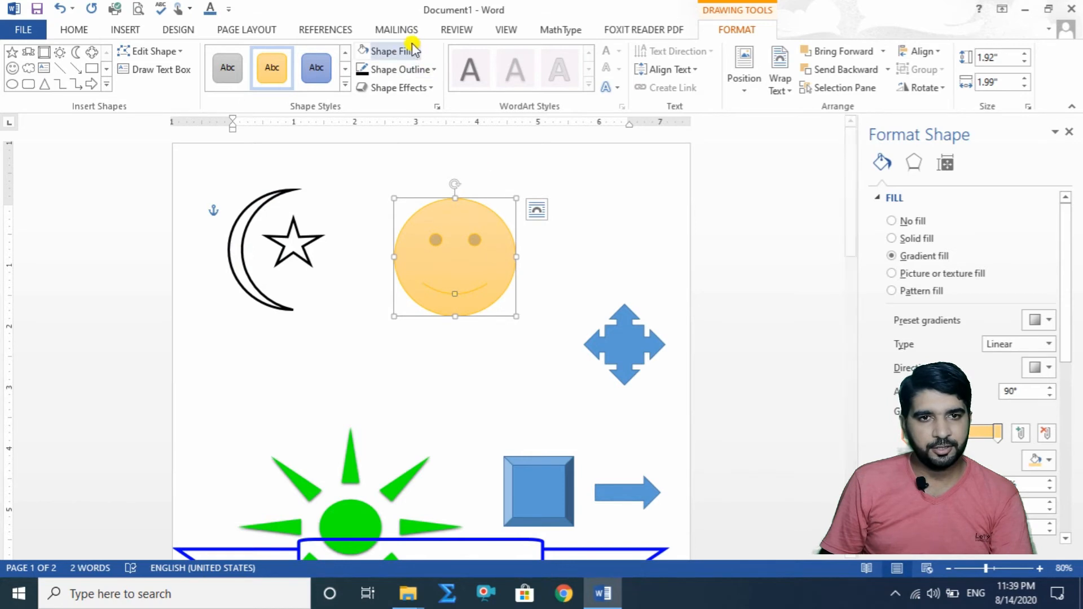
{"action": "left_click", "coordinate": [392, 51]}
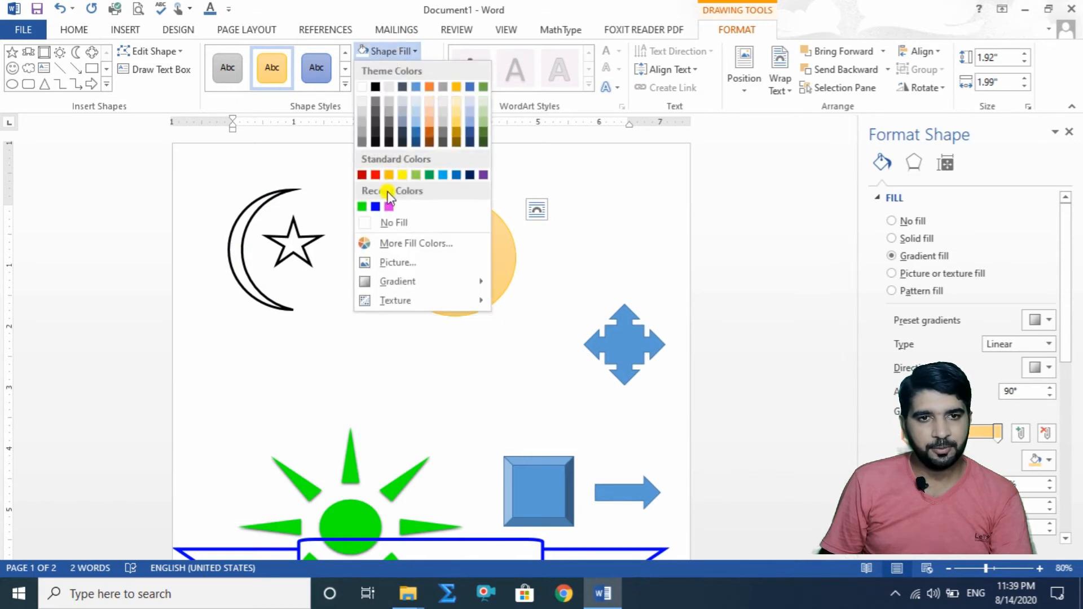
{"action": "left_click", "coordinate": [388, 207]}
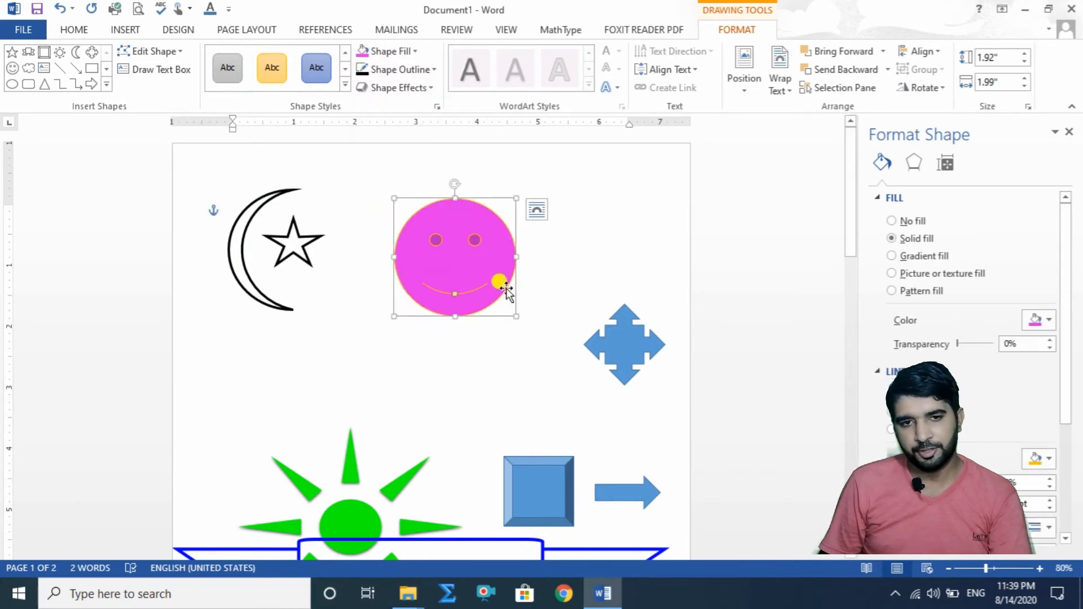
Step: Enlarge the smiley face to about 2.91" by 3.1" and reshape its mouth through a frown to a slight smile
{"action": "left_click_drag", "start_coordinate": [511, 313], "coordinate": [516, 376]}
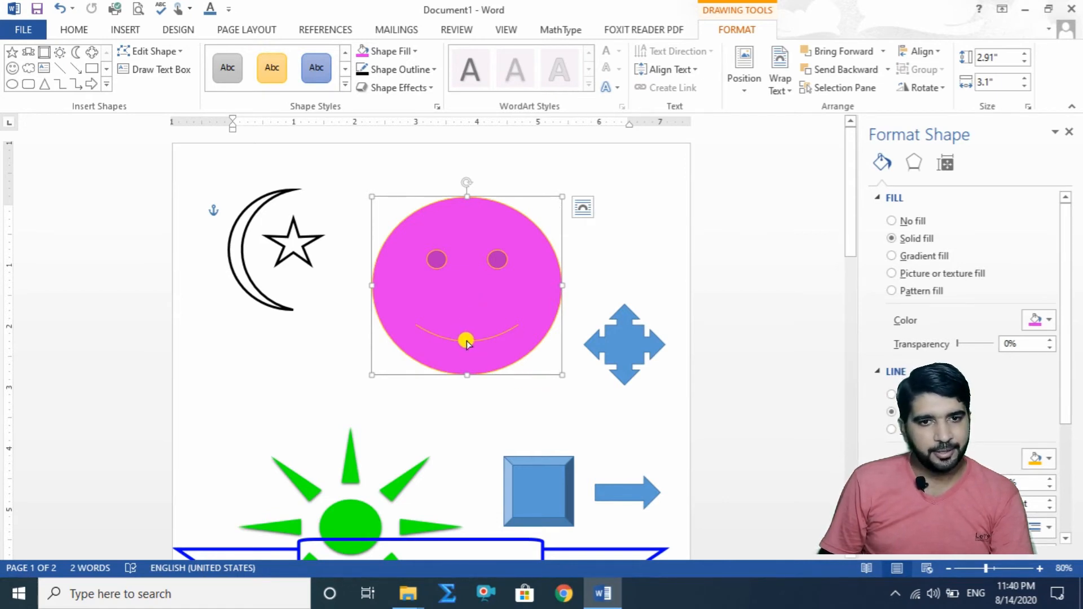
{"action": "mouse_move", "coordinate": [466, 341]}
{"action": "left_mouse_down"}
{"action": "mouse_move", "coordinate": [467, 287]}
{"action": "mouse_move", "coordinate": [467, 356]}
{"action": "mouse_move", "coordinate": [466, 338]}
{"action": "left_mouse_up"}
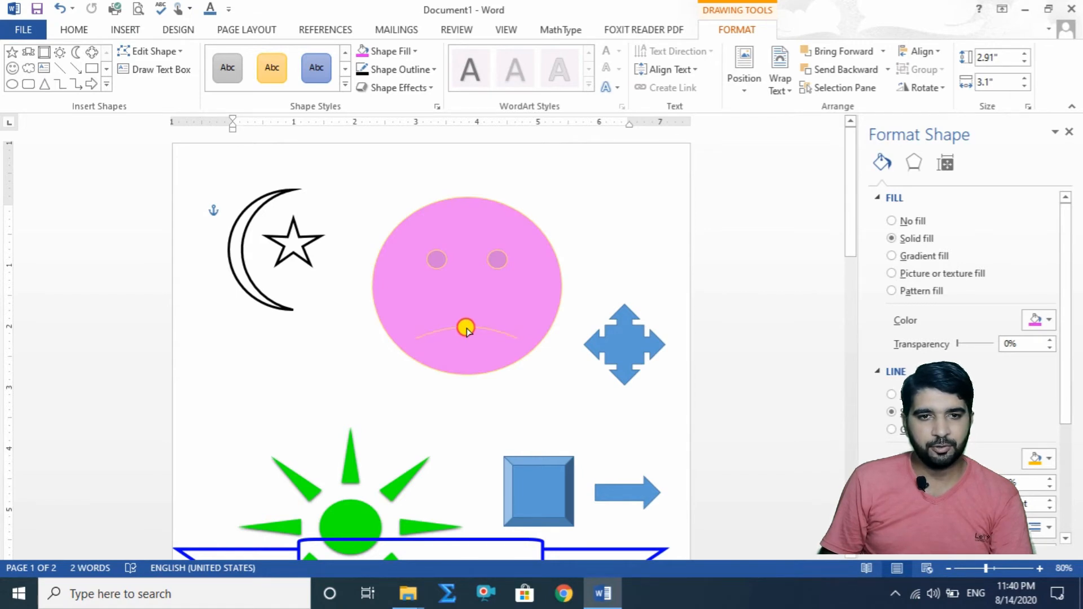
{"action": "left_click_drag", "start_coordinate": [466, 332], "coordinate": [468, 335]}
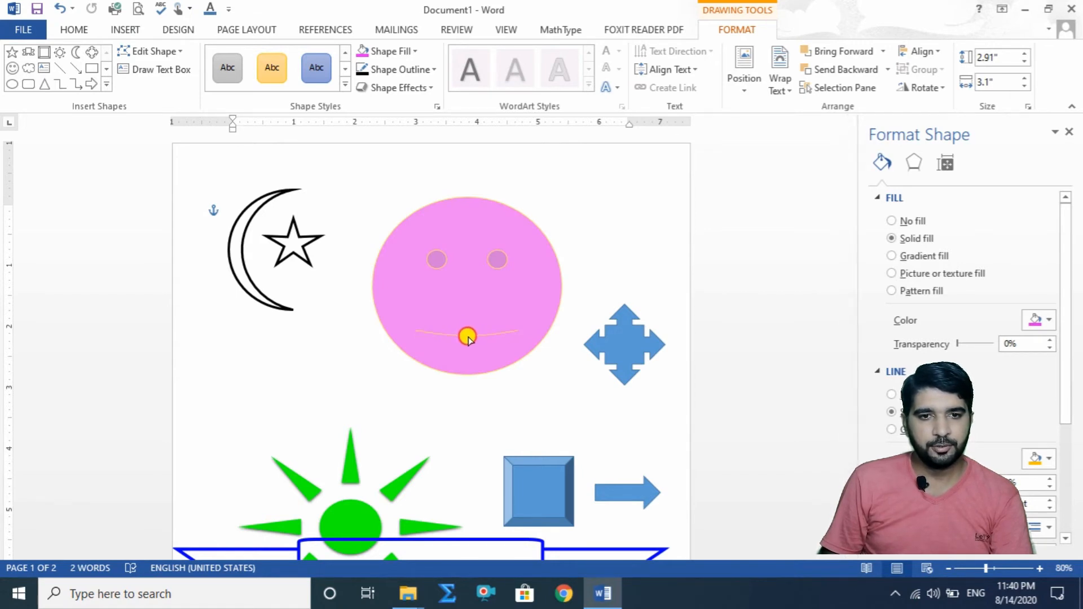
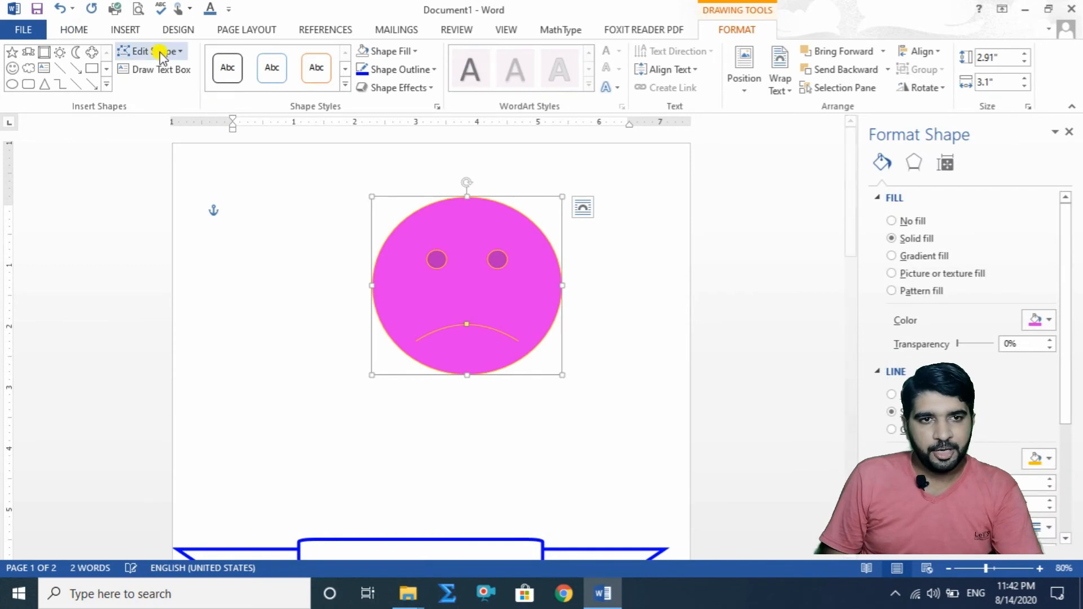
Step: Edit the smiley face's points, pulling the top upward and both sides outward to about 3.81" high by 3.84" wide
{"action": "left_click", "coordinate": [179, 51]}
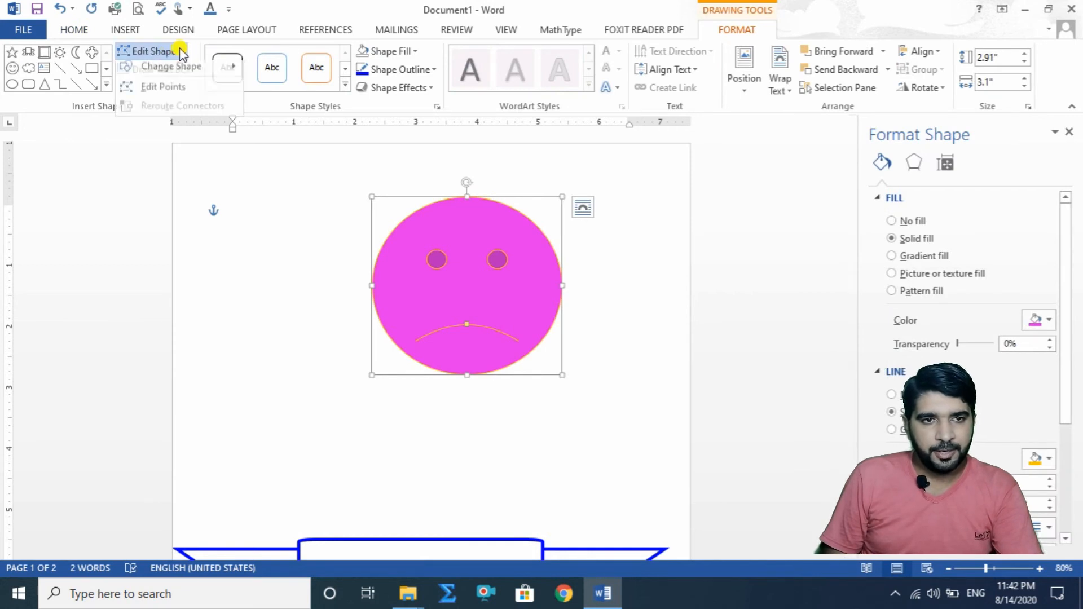
{"action": "left_click", "coordinate": [184, 92]}
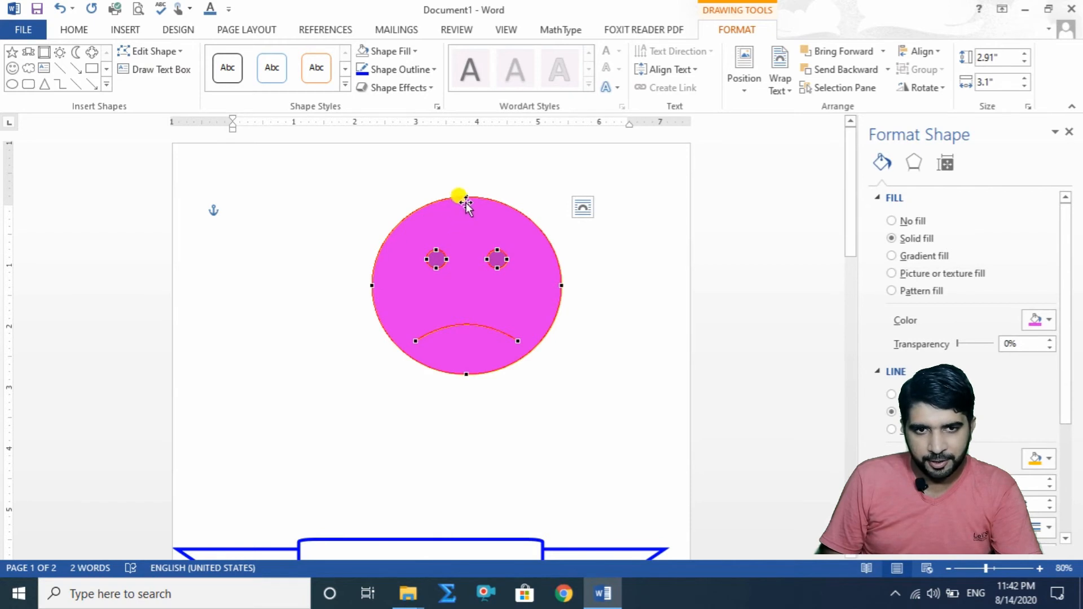
{"action": "left_click_drag", "start_coordinate": [466, 196], "coordinate": [465, 141]}
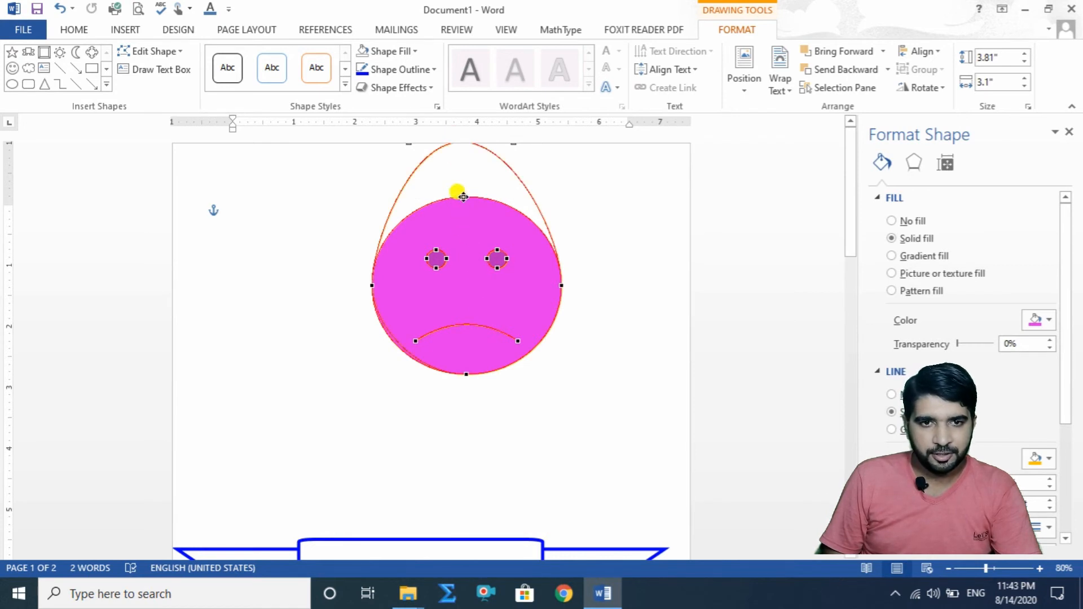
{"action": "left_click_drag", "start_coordinate": [463, 196], "coordinate": [462, 137]}
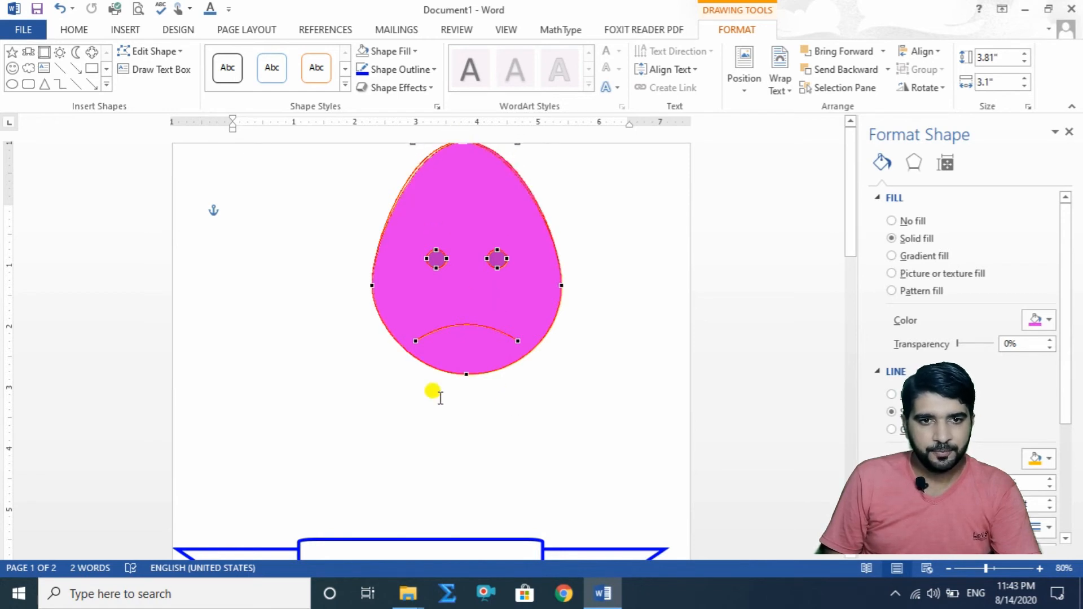
{"action": "left_click_drag", "start_coordinate": [372, 285], "coordinate": [352, 284]}
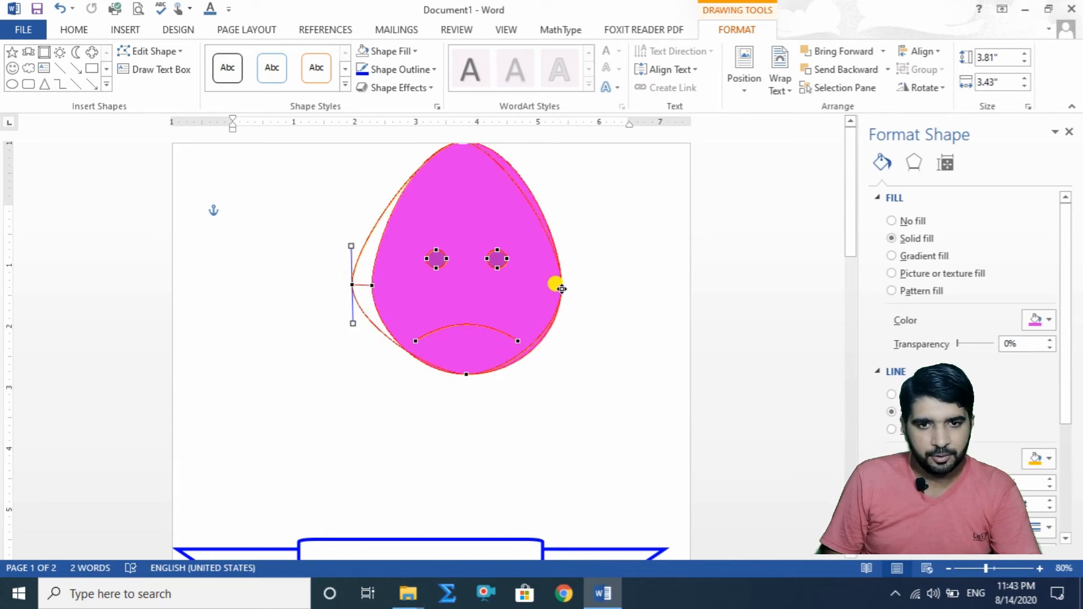
{"action": "left_click_drag", "start_coordinate": [560, 284], "coordinate": [587, 285]}
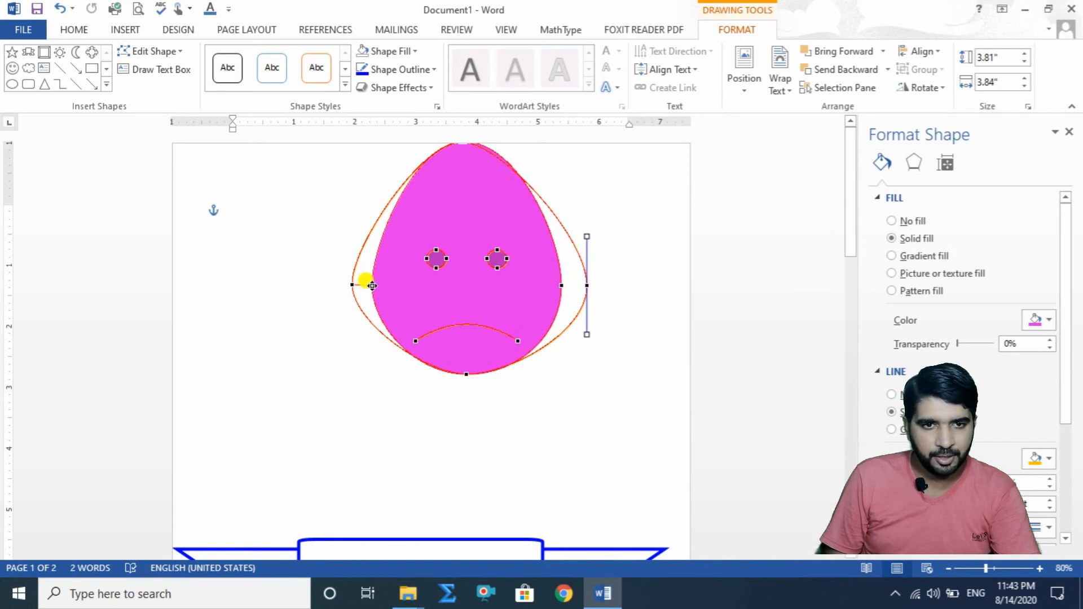
{"action": "left_click_drag", "start_coordinate": [372, 285], "coordinate": [352, 285]}
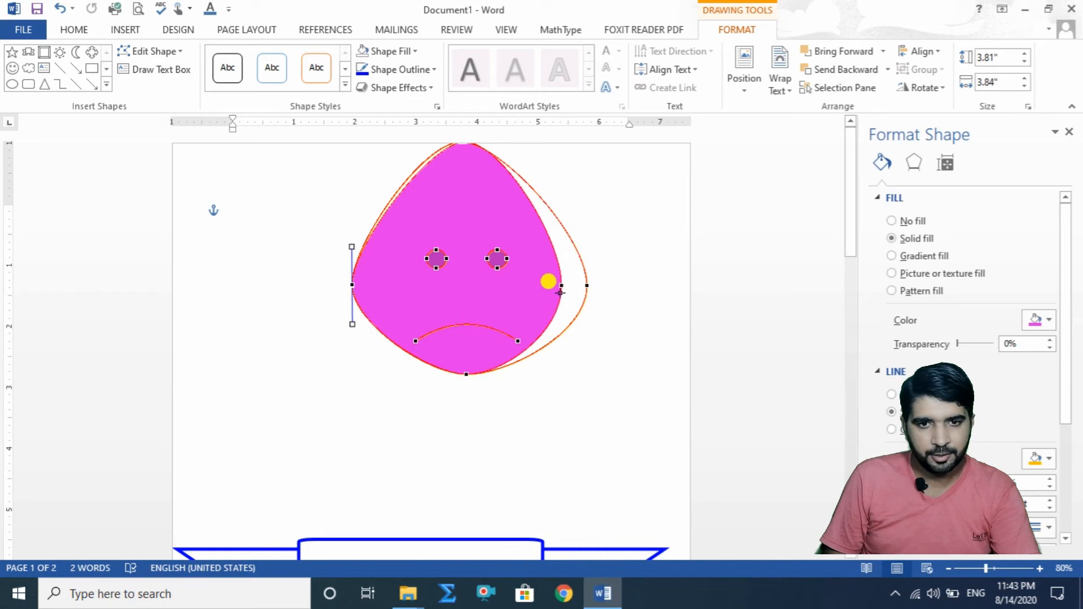
{"action": "left_click_drag", "start_coordinate": [561, 285], "coordinate": [587, 285]}
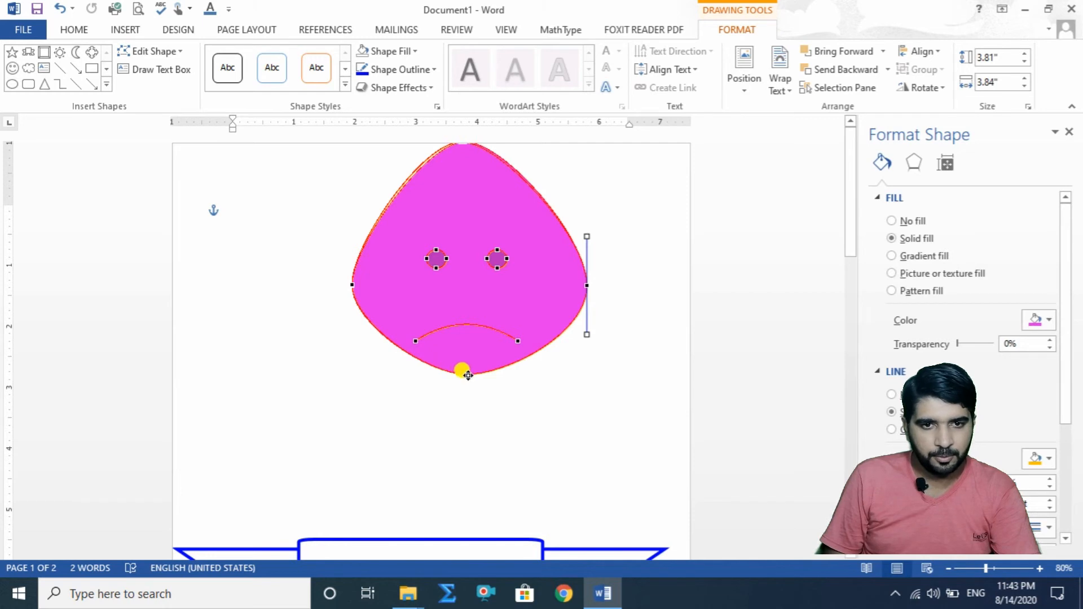
Step: Pull the face's bottom point down to a height of about 4.08" and widen its curve into a rounded chin
{"action": "left_click_drag", "start_coordinate": [468, 375], "coordinate": [468, 392]}
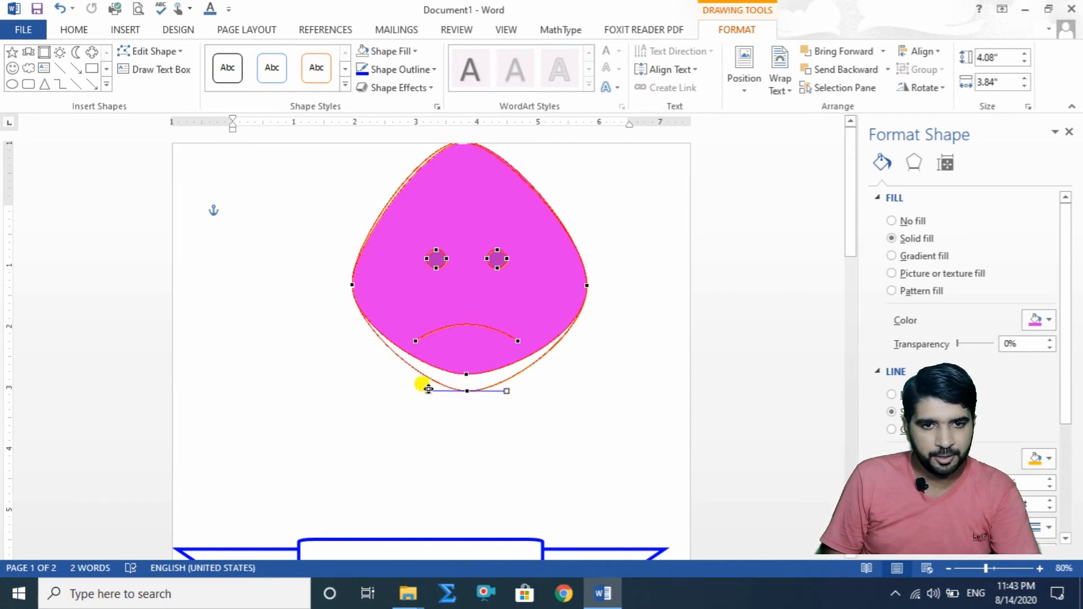
{"action": "left_click_drag", "start_coordinate": [429, 389], "coordinate": [393, 409]}
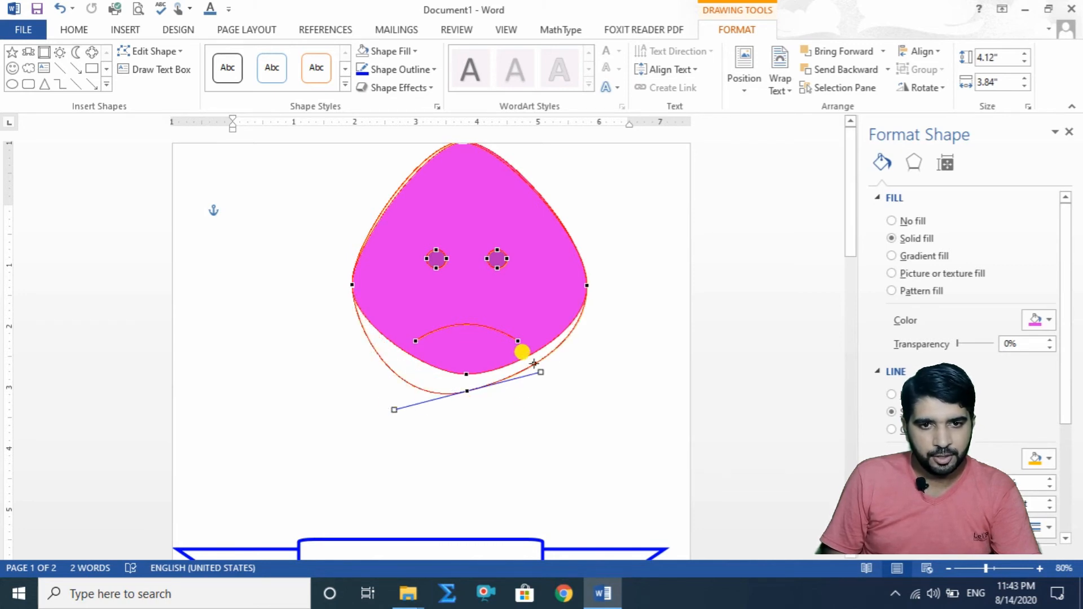
{"action": "left_click_drag", "start_coordinate": [540, 373], "coordinate": [567, 388]}
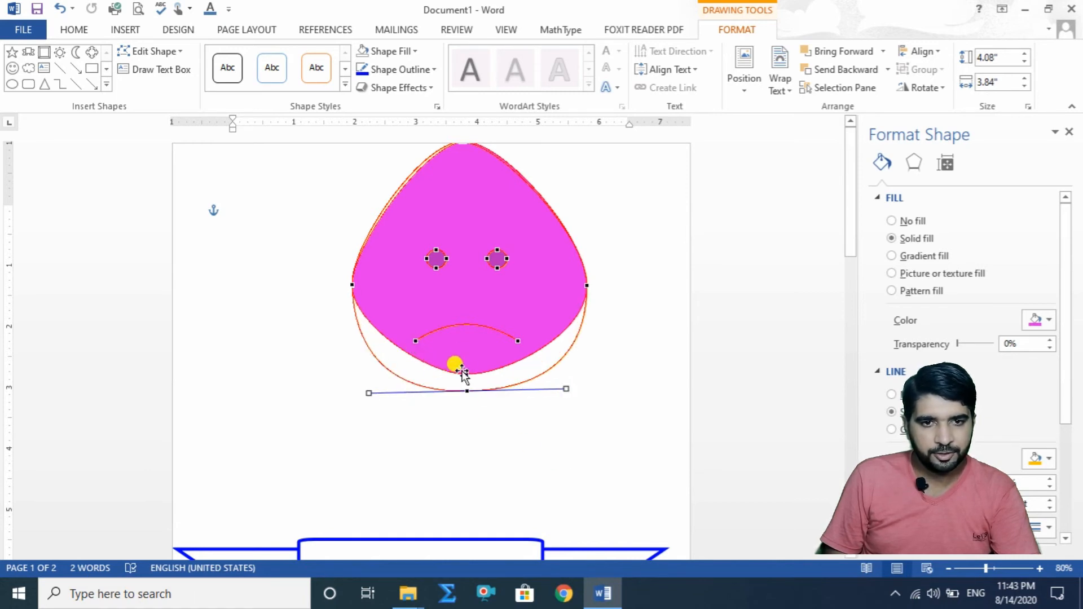
{"action": "left_click_drag", "start_coordinate": [464, 372], "coordinate": [465, 389]}
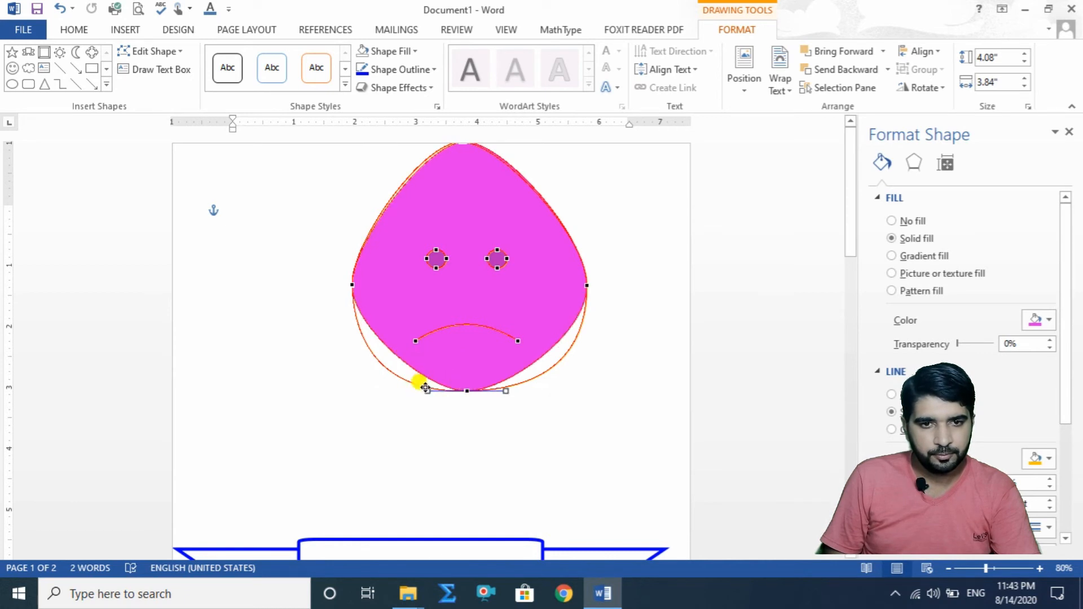
{"action": "left_click_drag", "start_coordinate": [426, 390], "coordinate": [389, 395]}
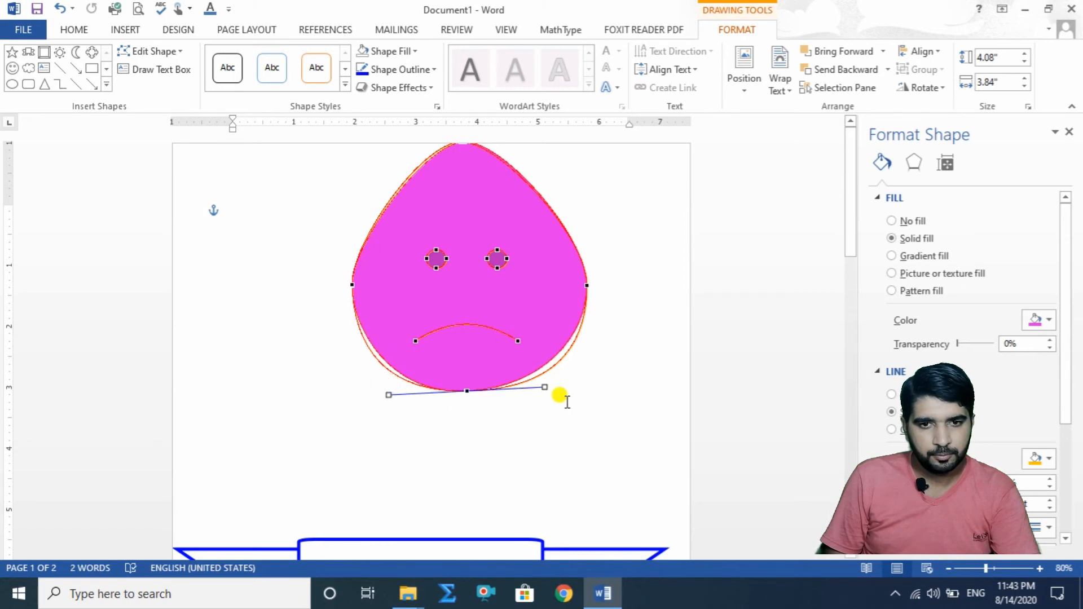
{"action": "left_click_drag", "start_coordinate": [544, 385], "coordinate": [554, 393]}
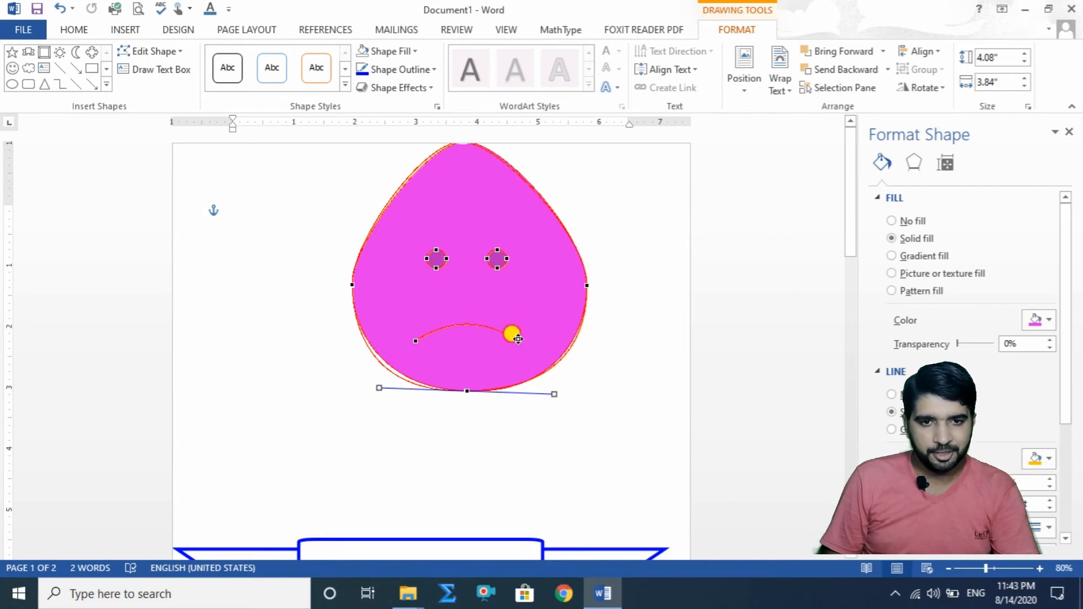
Step: Reshape the mouth into a wavy line and stretch both eyes into pointed, elongated shapes by moving their points
{"action": "left_click_drag", "start_coordinate": [518, 338], "coordinate": [541, 320]}
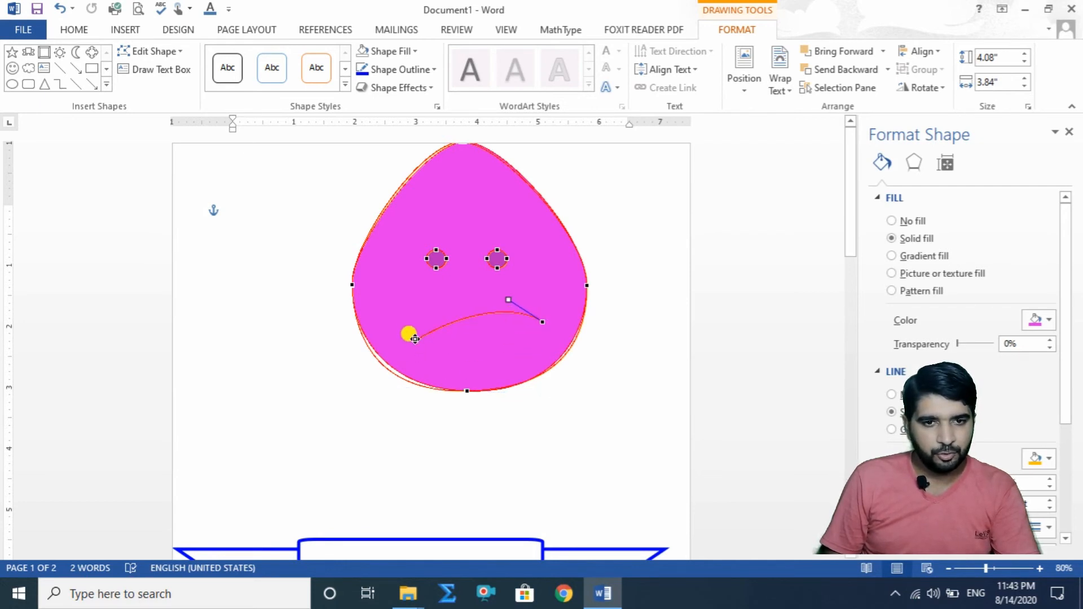
{"action": "left_click_drag", "start_coordinate": [418, 339], "coordinate": [461, 337]}
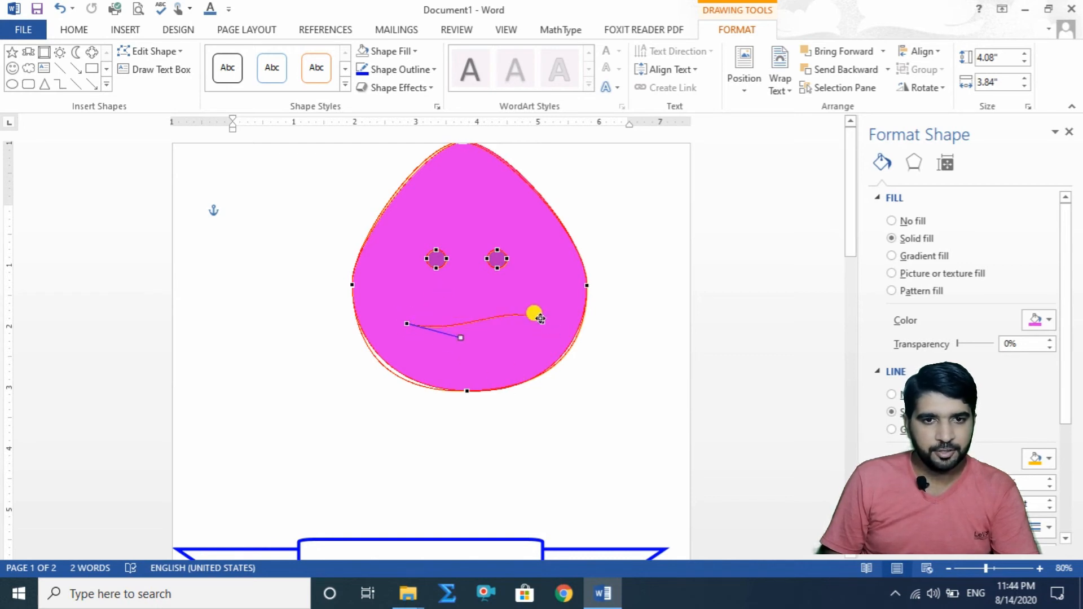
{"action": "left_click_drag", "start_coordinate": [426, 260], "coordinate": [393, 262]}
{"action": "left_click_drag", "start_coordinate": [508, 259], "coordinate": [543, 265]}
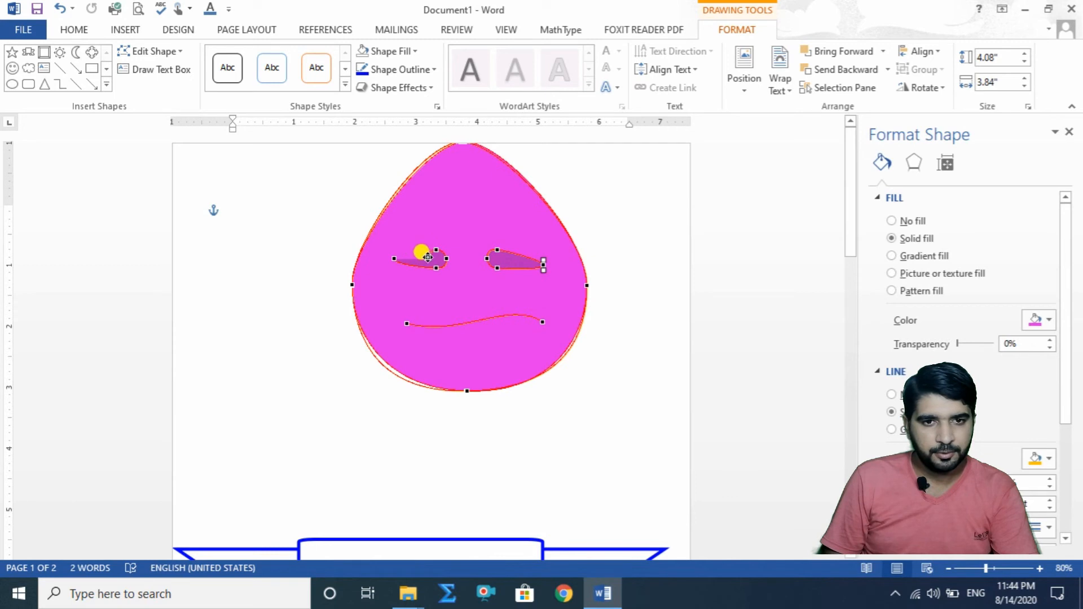
{"action": "left_click_drag", "start_coordinate": [405, 249], "coordinate": [457, 278]}
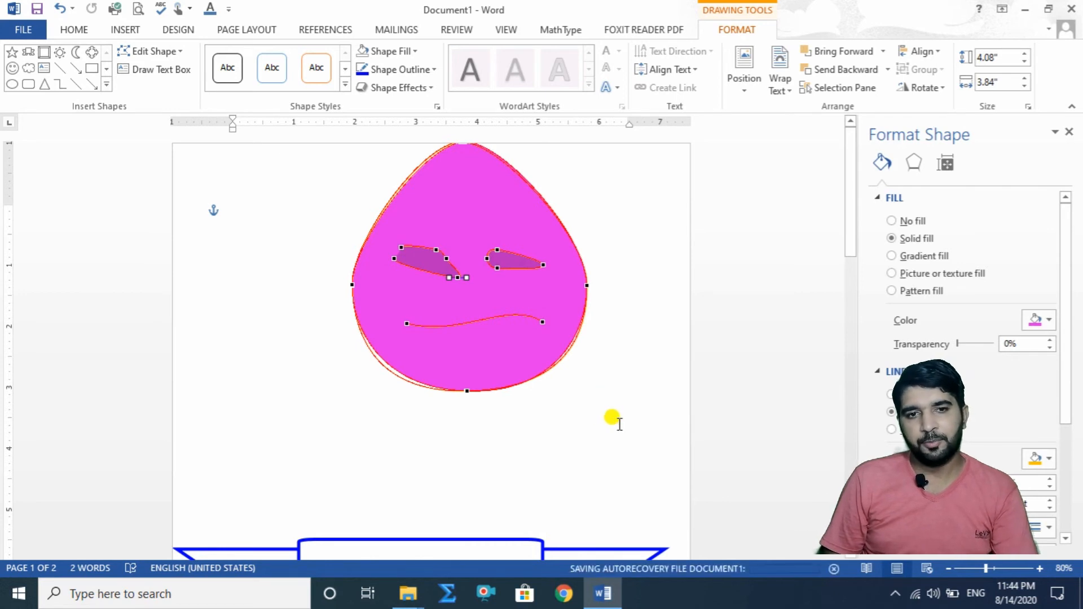
{"action": "left_click", "coordinate": [610, 418]}
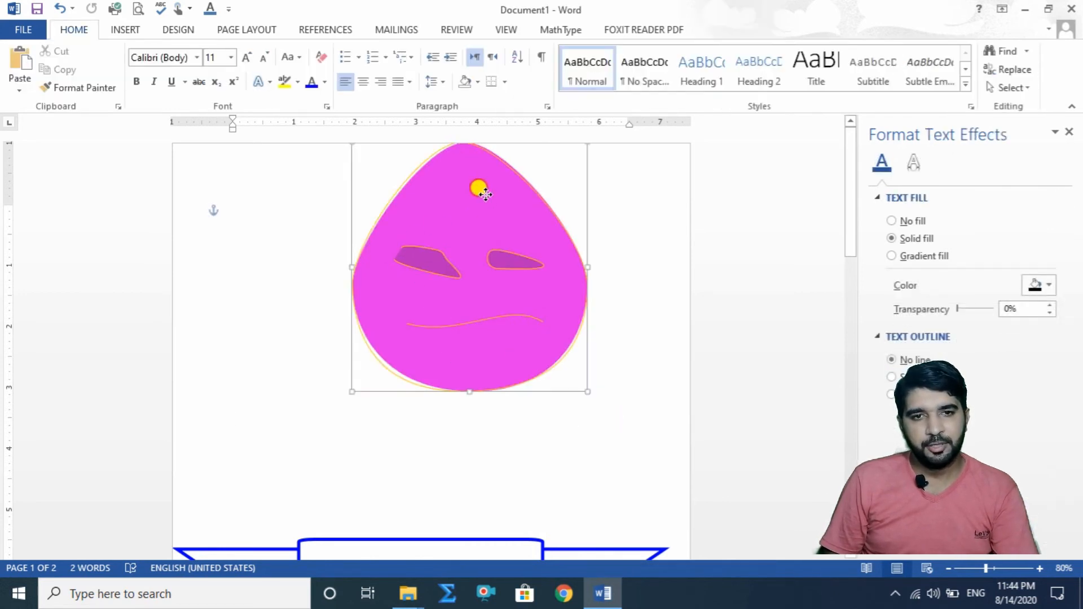
Step: Move the reshaped face around the page, then delete it
{"action": "left_click_drag", "start_coordinate": [479, 186], "coordinate": [470, 242]}
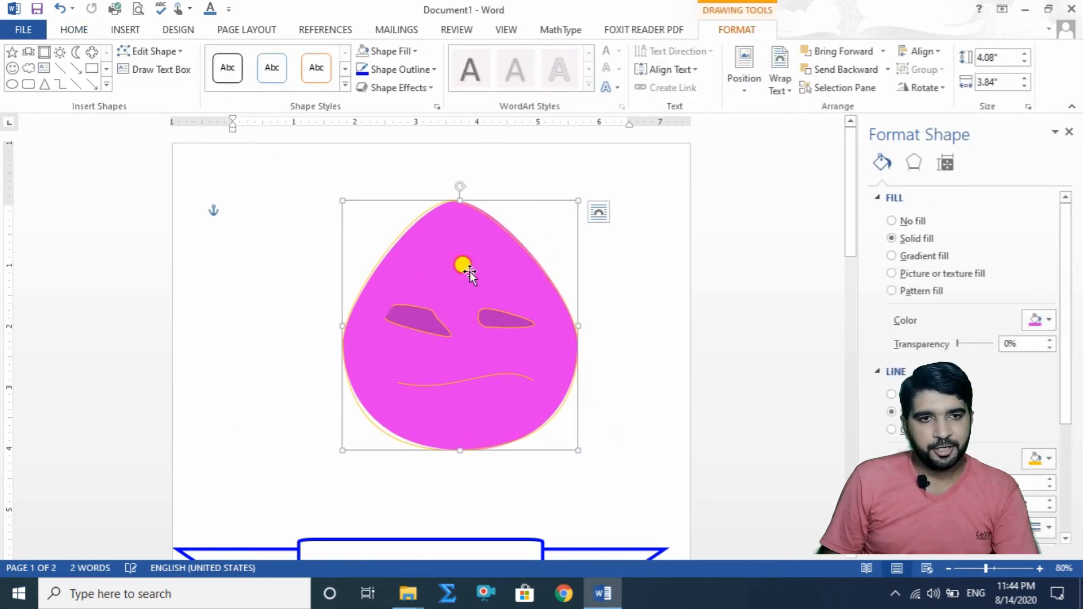
{"action": "left_click", "coordinate": [165, 69]}
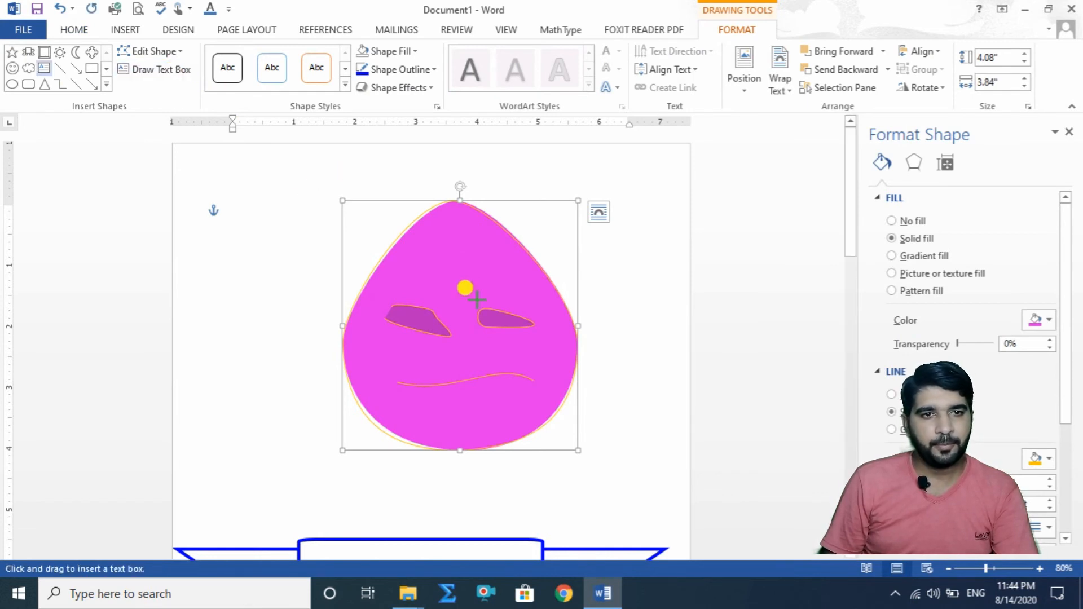
{"action": "left_click", "coordinate": [169, 73]}
{"action": "mouse_move", "coordinate": [469, 271]}
{"action": "left_mouse_down"}
{"action": "mouse_move", "coordinate": [380, 265]}
{"action": "mouse_move", "coordinate": [397, 288]}
{"action": "left_mouse_up"}
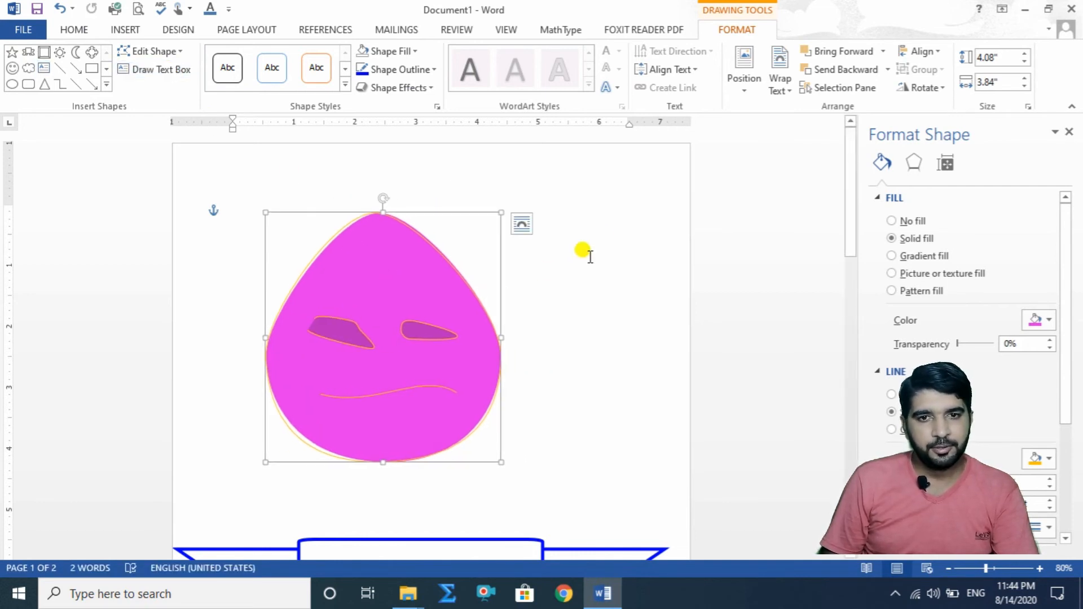
{"action": "left_click_drag", "start_coordinate": [609, 227], "coordinate": [546, 378]}
{"action": "mouse_move", "coordinate": [318, 372]}
{"action": "left_mouse_down"}
{"action": "mouse_move", "coordinate": [367, 358]}
{"action": "mouse_move", "coordinate": [403, 369]}
{"action": "left_mouse_up"}
{"action": "key", "text": "Delete"}
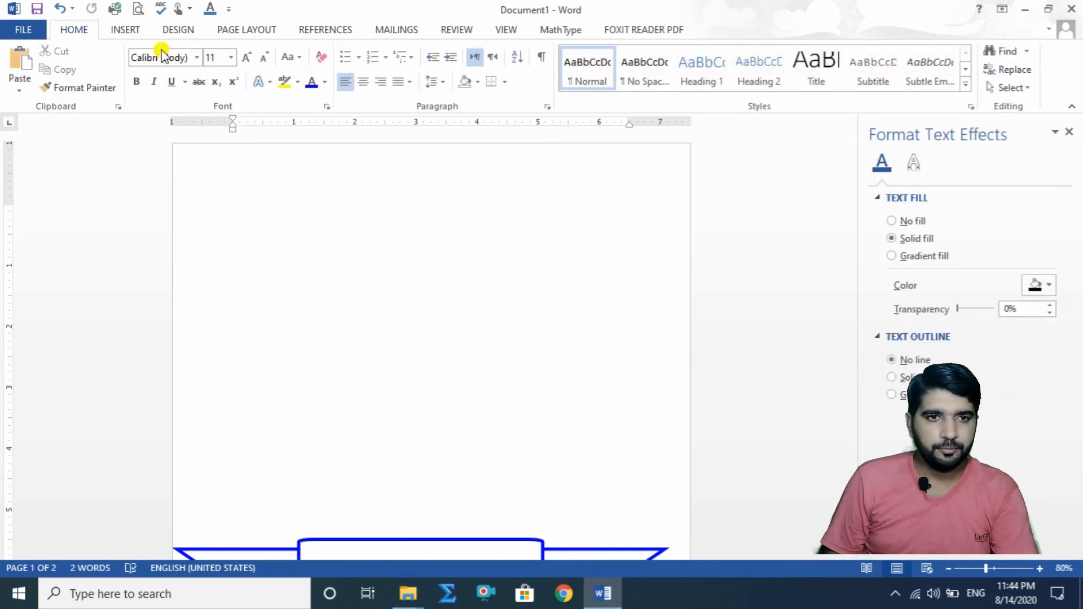
Step: Insert a sun shape about 2.87" high by 3.38" wide and center it roughly on the empty page area
{"action": "left_click", "coordinate": [126, 30]}
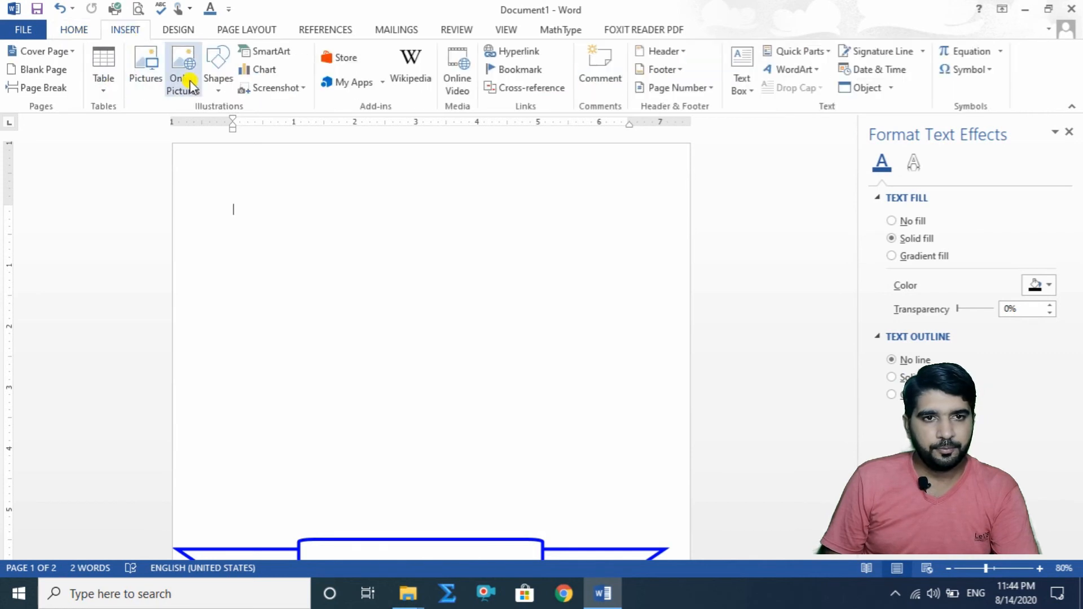
{"action": "left_click", "coordinate": [219, 71]}
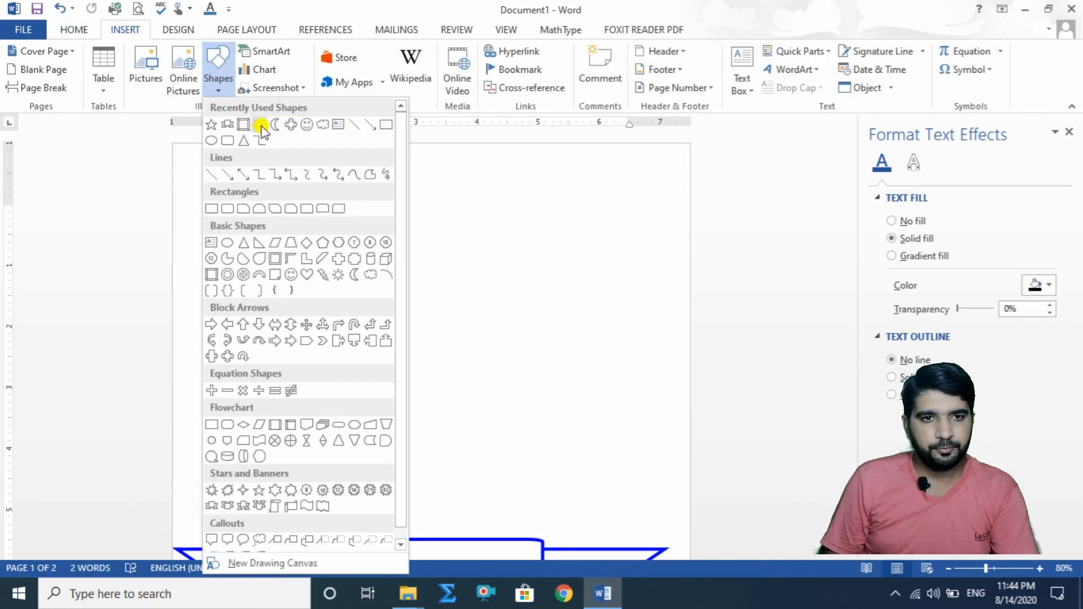
{"action": "left_click", "coordinate": [261, 129]}
{"action": "mouse_move", "coordinate": [437, 272]}
{"action": "left_mouse_down"}
{"action": "mouse_move", "coordinate": [515, 358]}
{"action": "mouse_move", "coordinate": [648, 447]}
{"action": "left_mouse_up"}
{"action": "left_click_drag", "start_coordinate": [562, 357], "coordinate": [458, 351]}
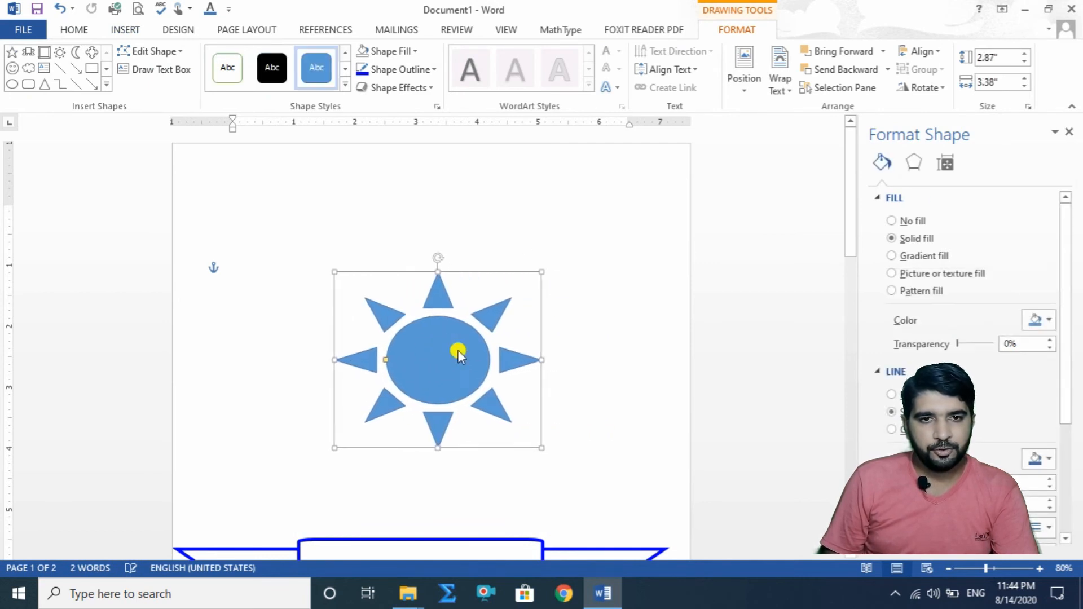
Step: Apply the first Perspective shadow preset to the sun, casting the shadow toward its lower left
{"action": "left_click", "coordinate": [432, 89]}
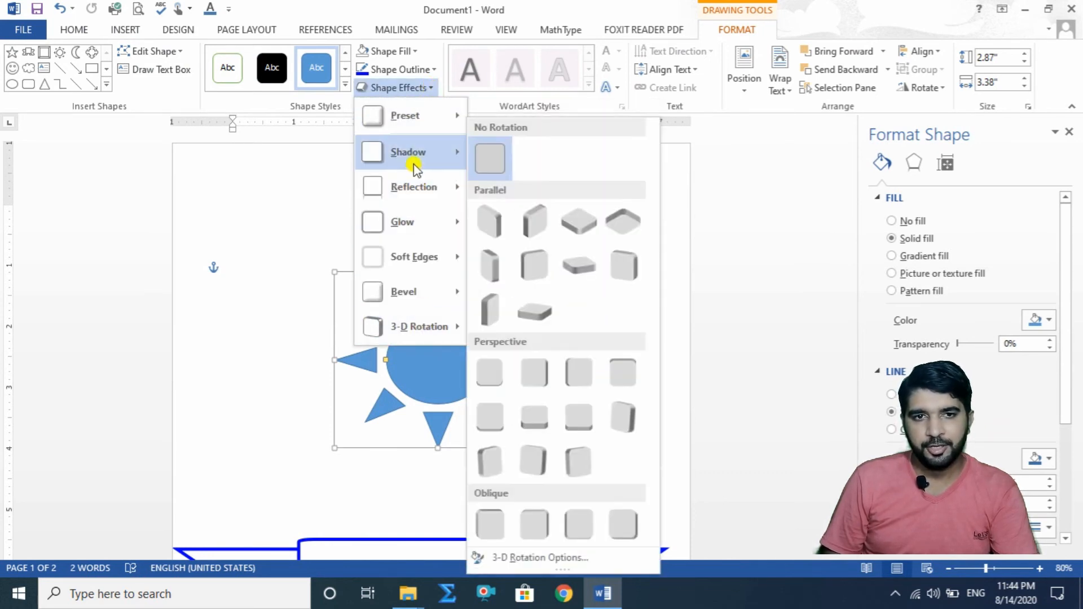
{"action": "mouse_move", "coordinate": [421, 150]}
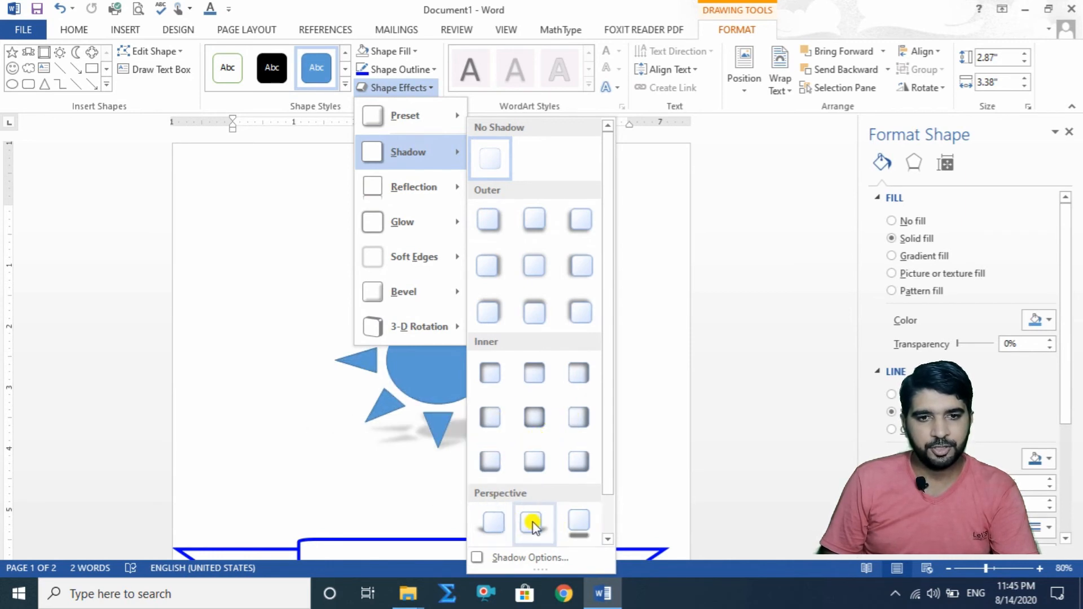
{"action": "left_click", "coordinate": [495, 522]}
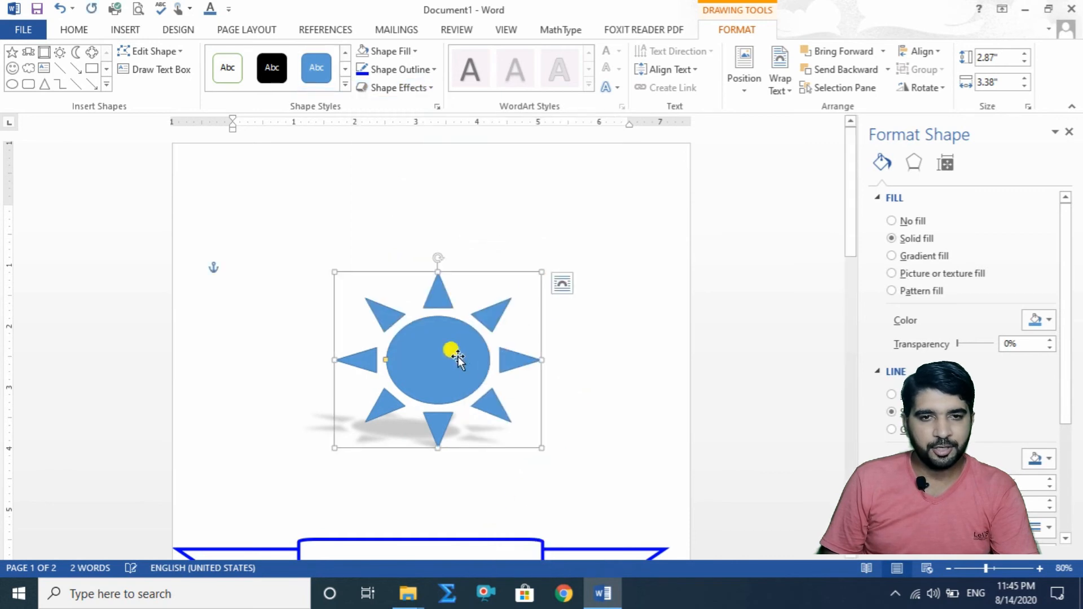
Step: Move the sun up and to the right on the page, and enlarge its central disc so the rays become shorter
{"action": "left_click_drag", "start_coordinate": [451, 355], "coordinate": [452, 268]}
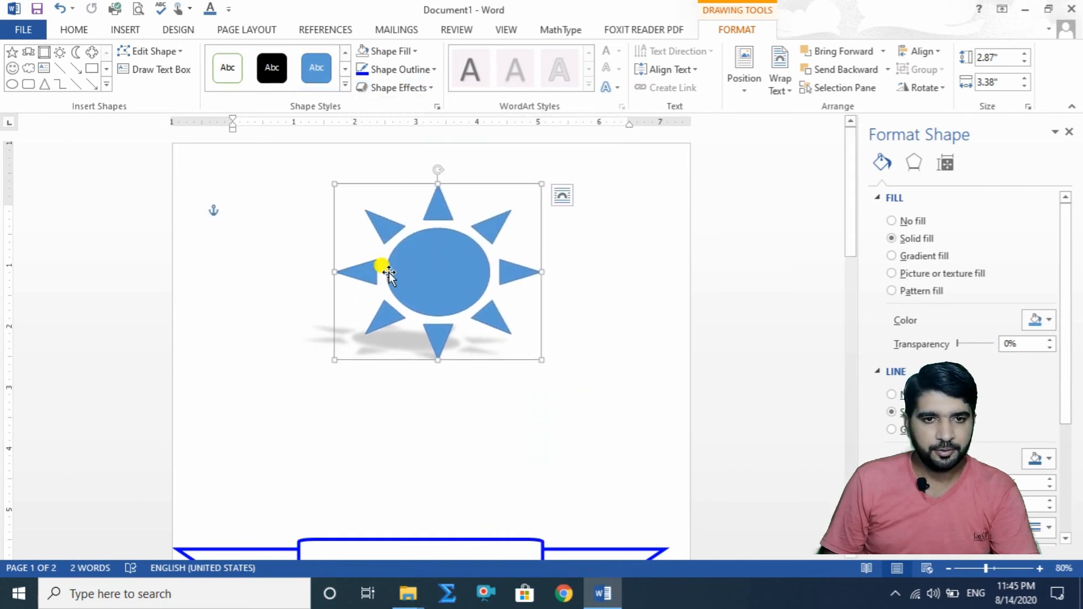
{"action": "left_click_drag", "start_coordinate": [383, 273], "coordinate": [360, 272]}
{"action": "left_click_drag", "start_coordinate": [458, 284], "coordinate": [499, 294]}
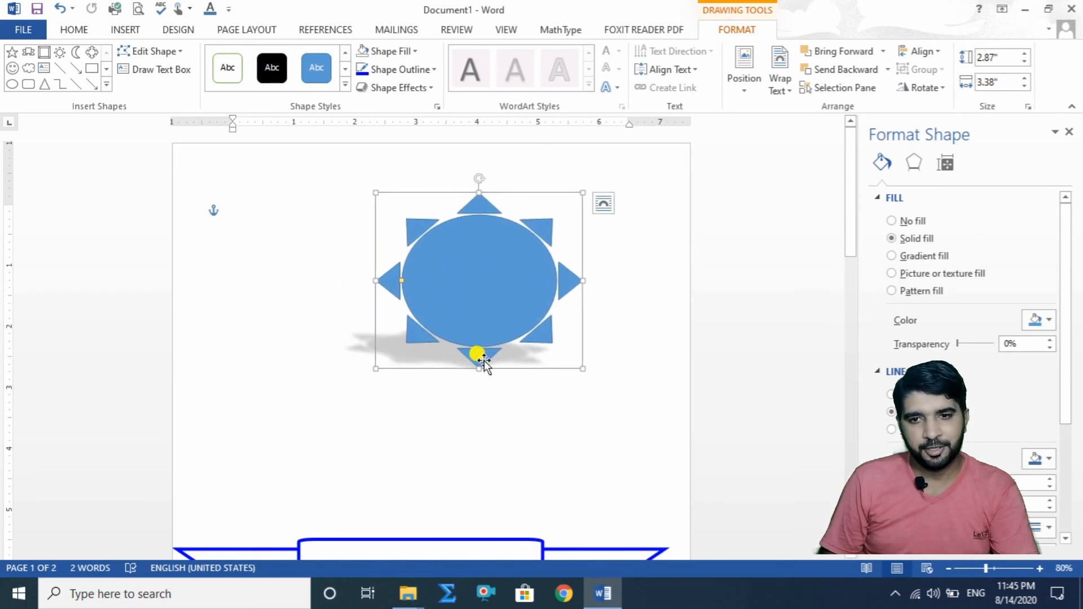
Step: Replace the sun's shadow with the Perspective preset that casts it directly below the shape
{"action": "left_click", "coordinate": [432, 87]}
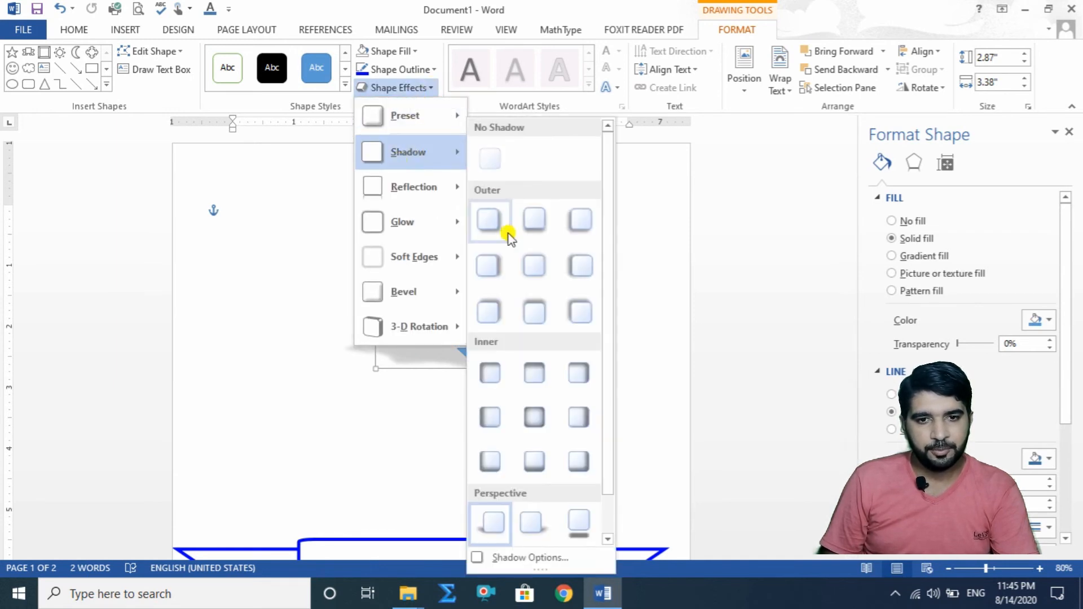
{"action": "left_click", "coordinate": [535, 558]}
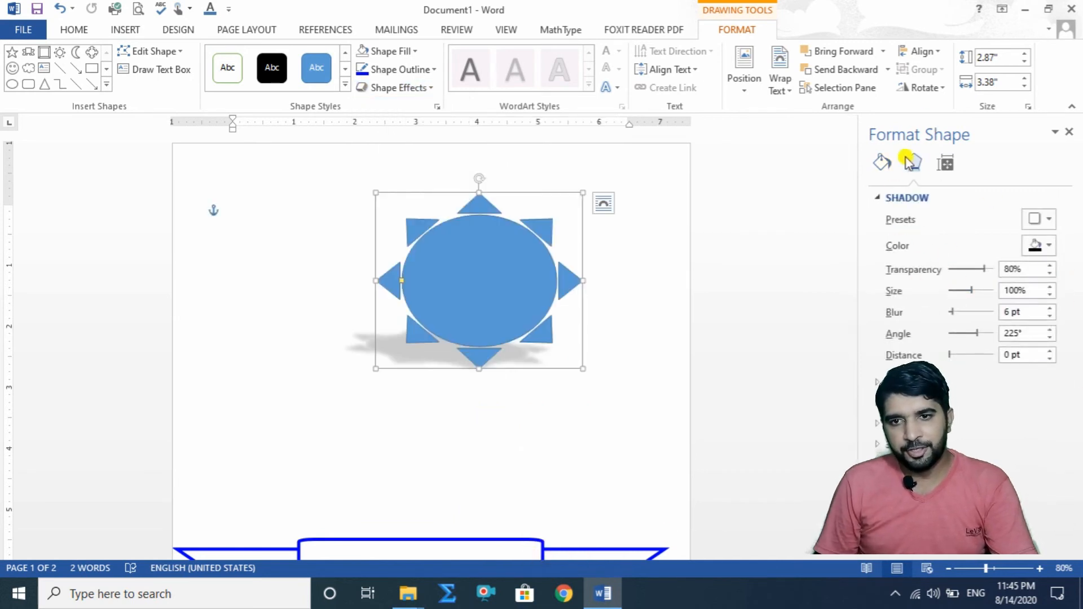
{"action": "left_click", "coordinate": [1047, 221]}
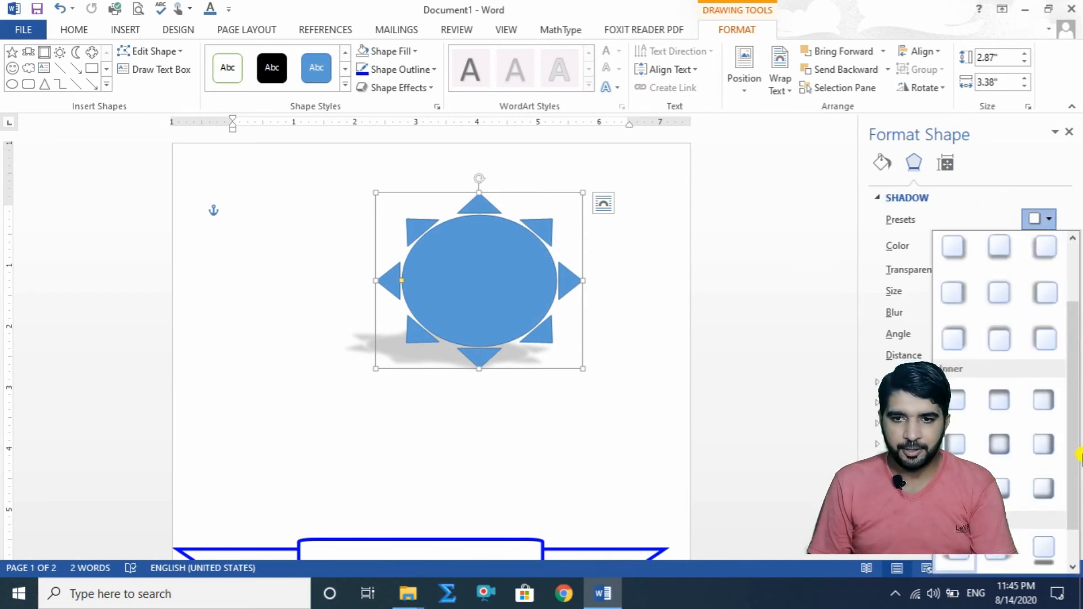
{"action": "left_click", "coordinate": [1043, 221]}
{"action": "left_click", "coordinate": [1047, 224]}
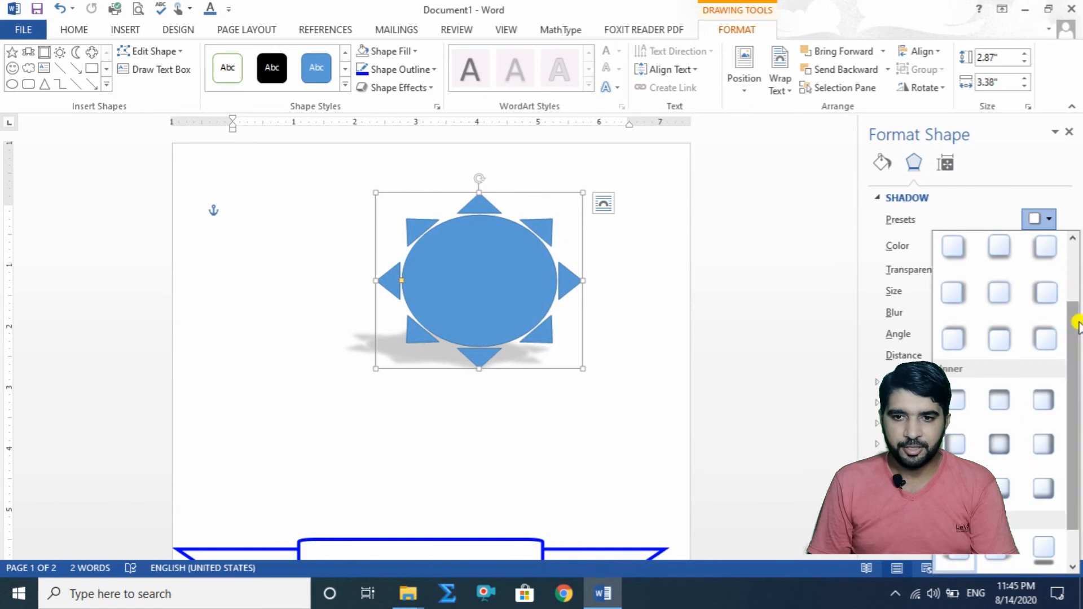
{"action": "scroll", "coordinate": [1074, 315], "scroll_direction": "down", "scroll_amount": 2}
{"action": "left_click", "coordinate": [1041, 514]}
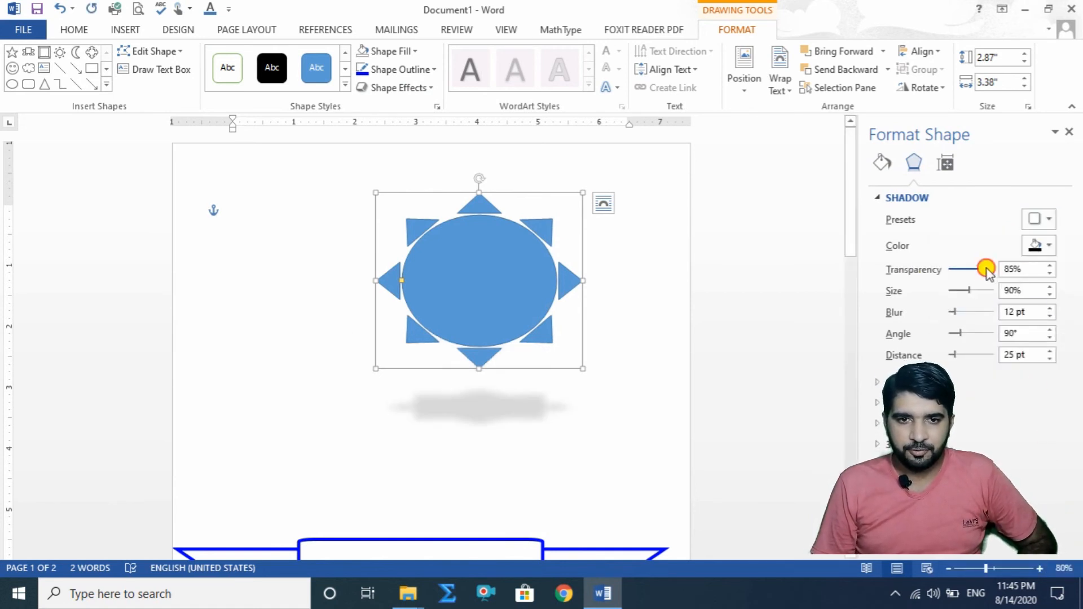
Step: Set the shadow to 74% transparency, 98% size, 20 pt blur, 107° angle and 47 pt distance, and try yellow before choosing blue
{"action": "left_click_drag", "start_coordinate": [986, 271], "coordinate": [959, 359]}
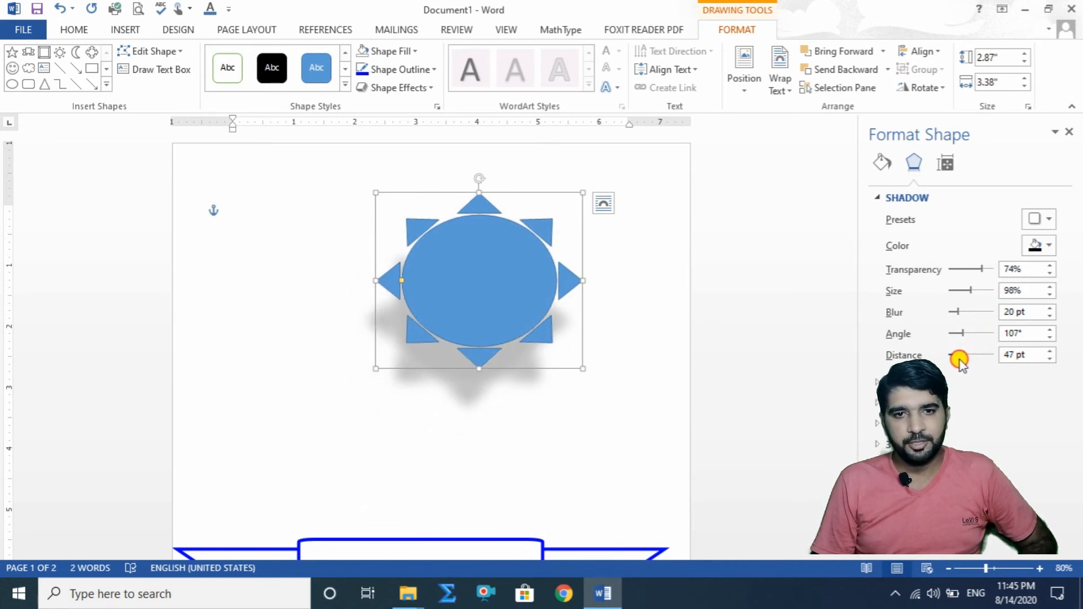
{"action": "left_click", "coordinate": [1040, 245]}
{"action": "left_click", "coordinate": [993, 370]}
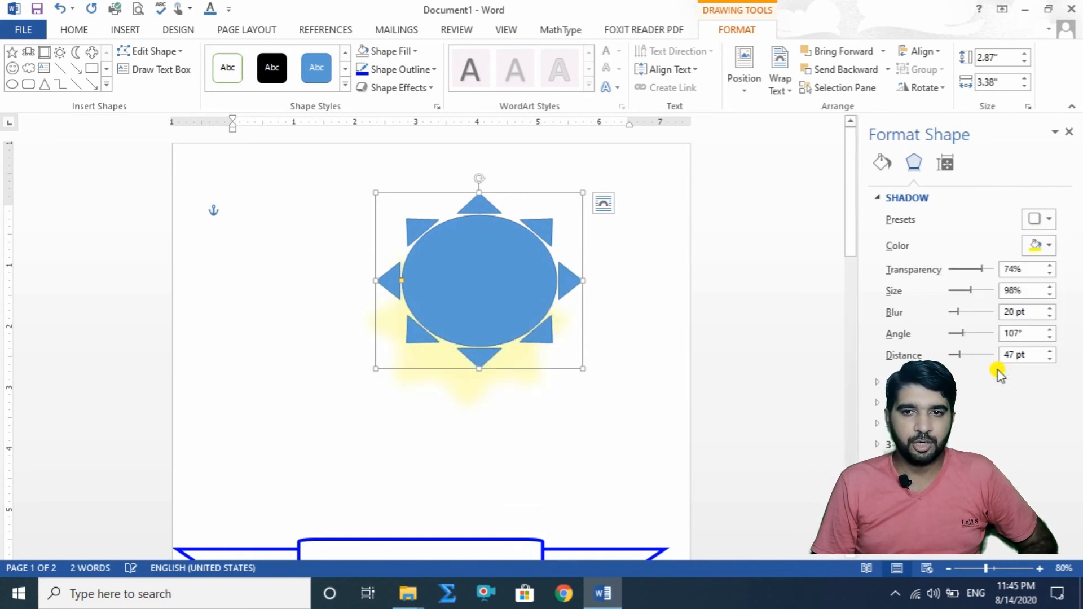
{"action": "left_click", "coordinate": [1043, 244]}
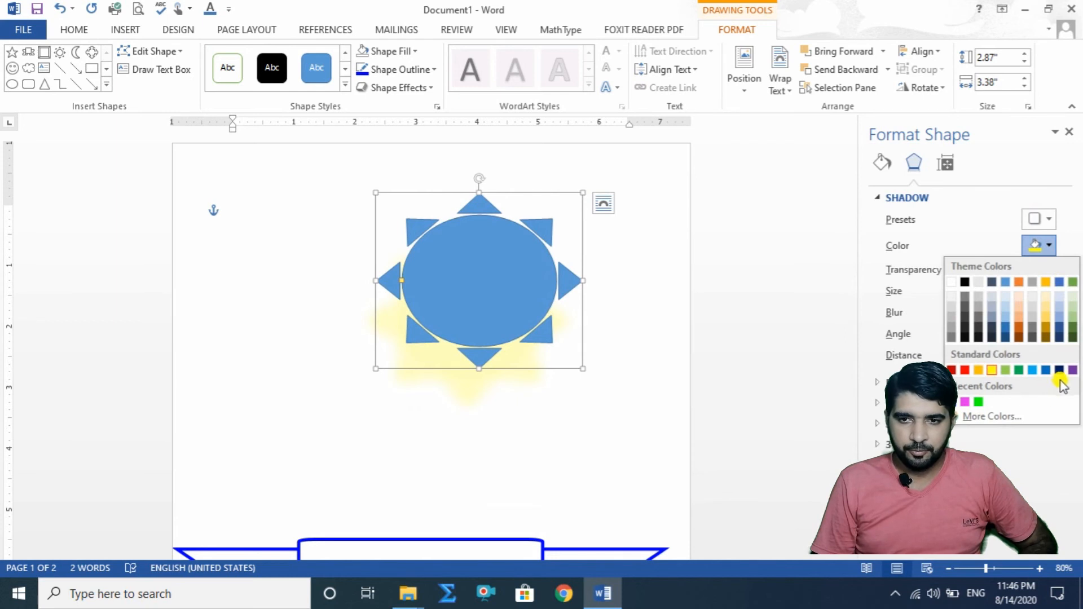
{"action": "left_click", "coordinate": [953, 402]}
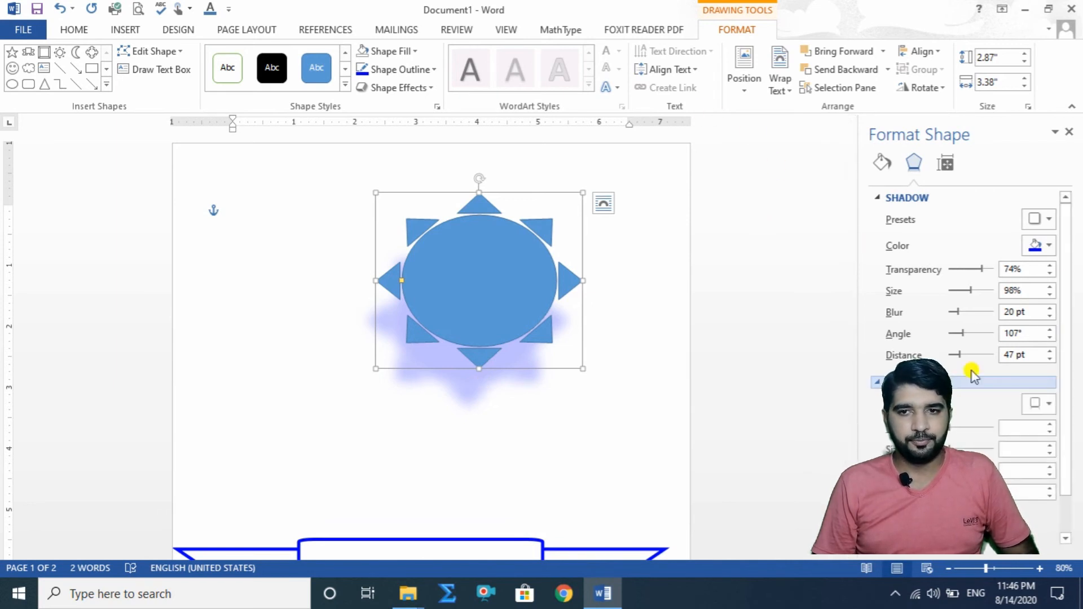
Step: Remove the shadow from the sun with the No Shadow preset
{"action": "left_click_drag", "start_coordinate": [1063, 271], "coordinate": [1070, 329]}
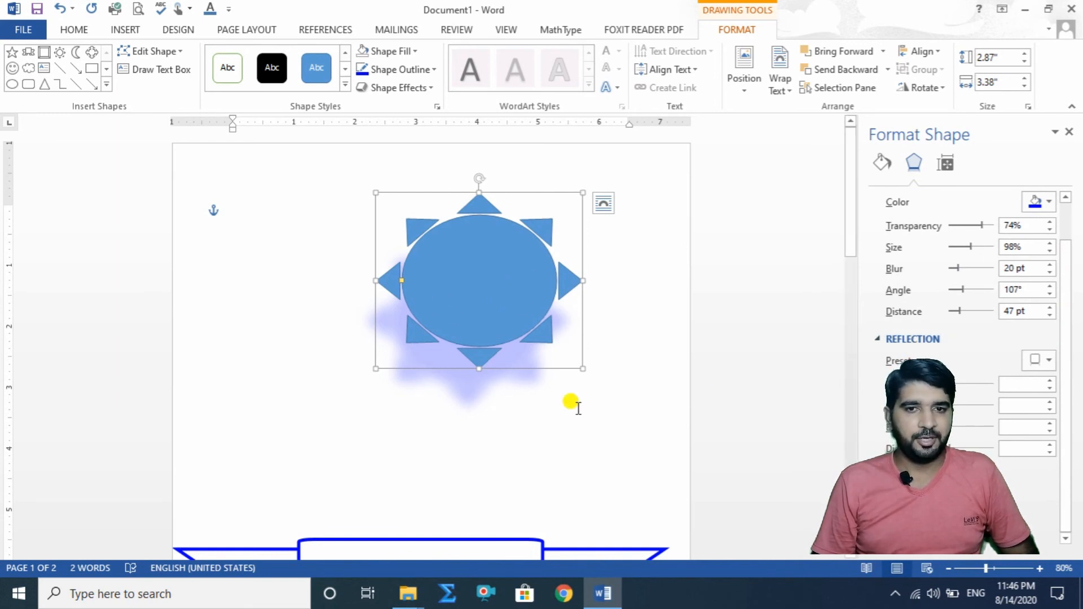
{"action": "left_click", "coordinate": [913, 341]}
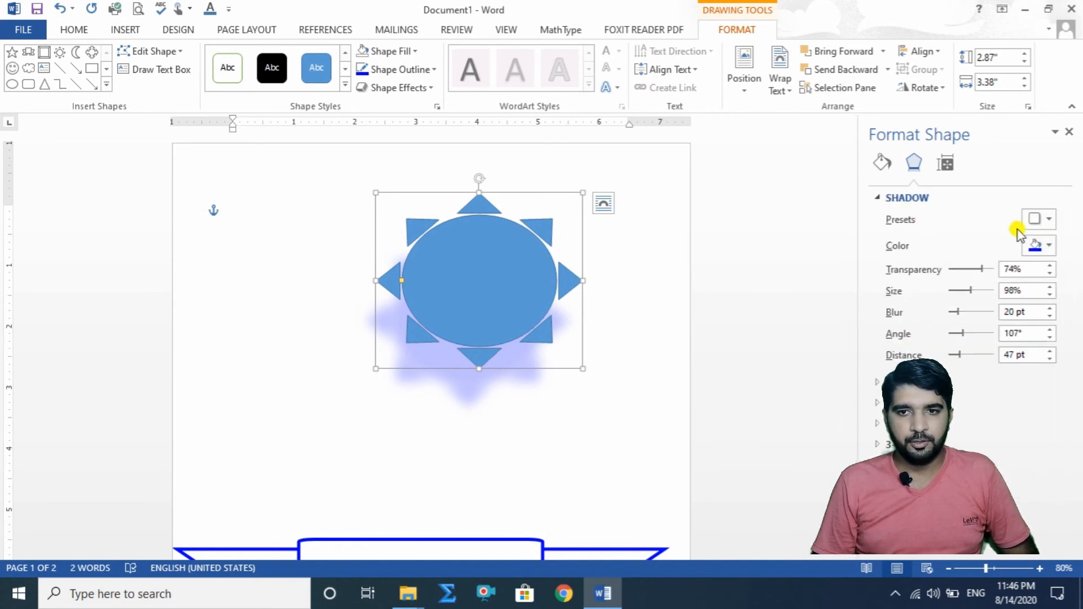
{"action": "left_click", "coordinate": [1040, 219]}
{"action": "left_click", "coordinate": [982, 245]}
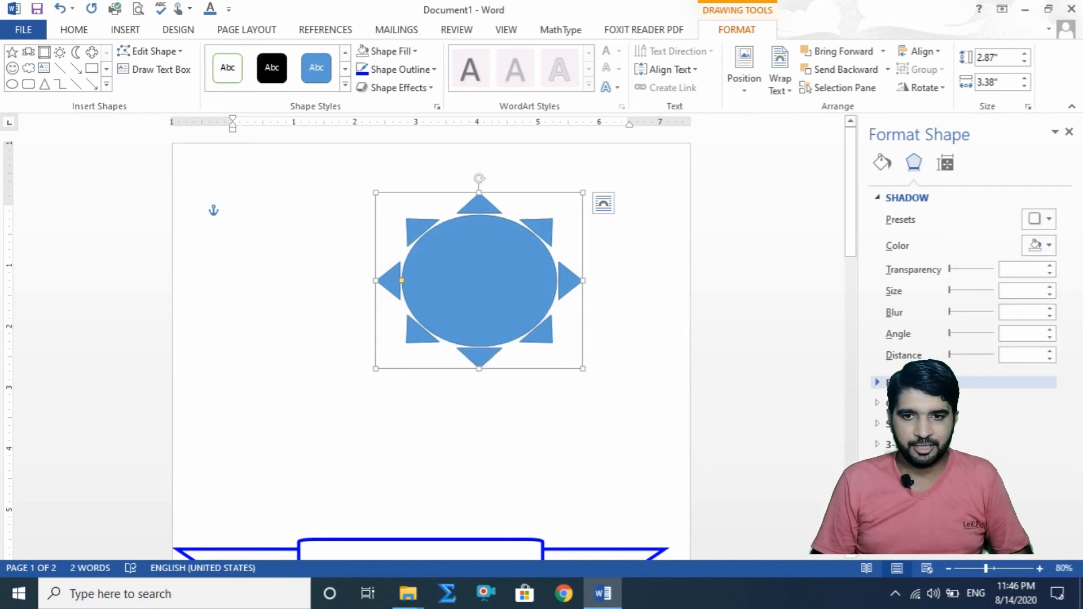
Step: Apply the last Reflection variation to the sun and set it to 48% transparency, 27% size, 0 pt blur and 19 pt distance
{"action": "left_click", "coordinate": [998, 382]}
{"action": "left_click_drag", "start_coordinate": [1060, 225], "coordinate": [1070, 312]}
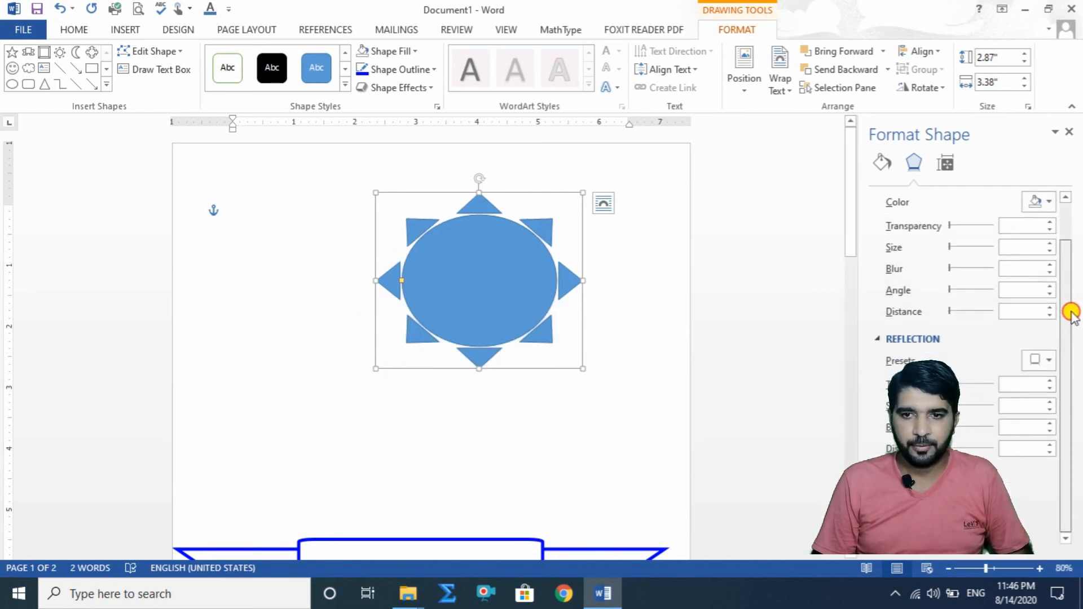
{"action": "left_click", "coordinate": [1050, 360]}
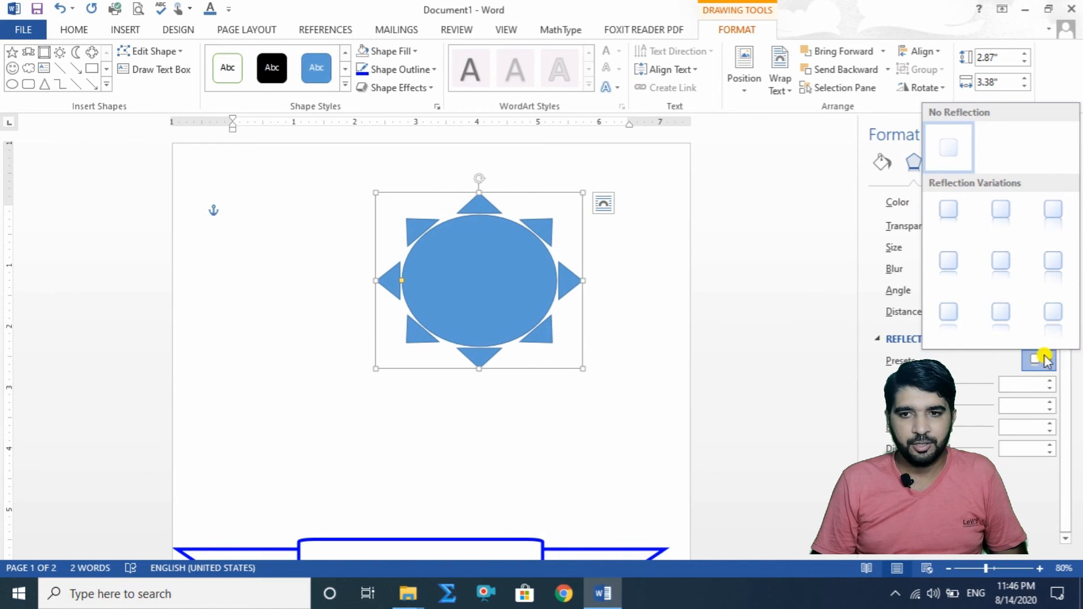
{"action": "left_click", "coordinate": [1051, 318]}
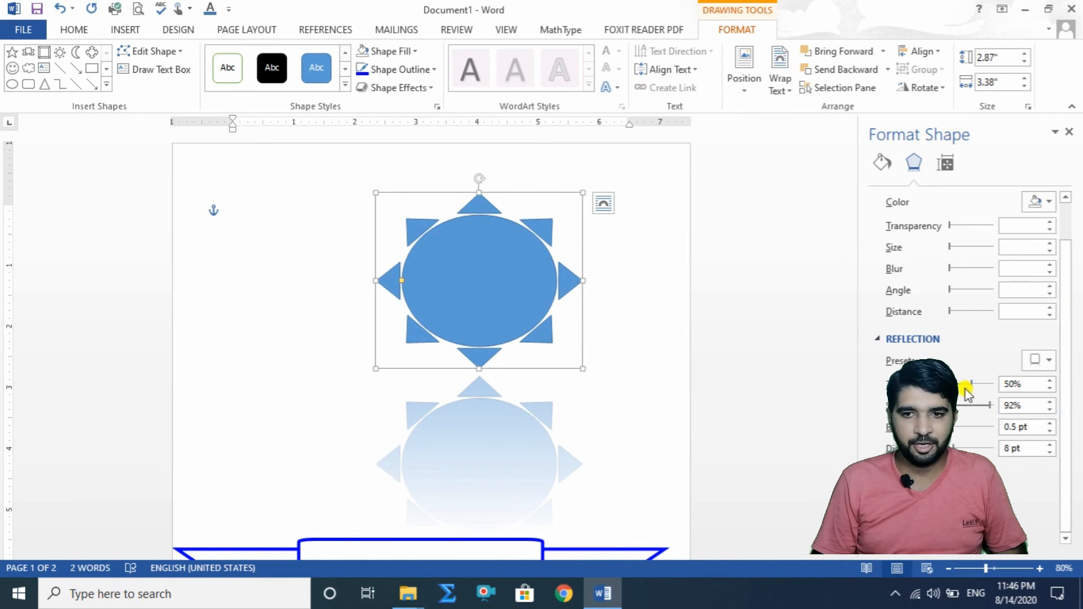
{"action": "left_click_drag", "start_coordinate": [970, 383], "coordinate": [955, 445]}
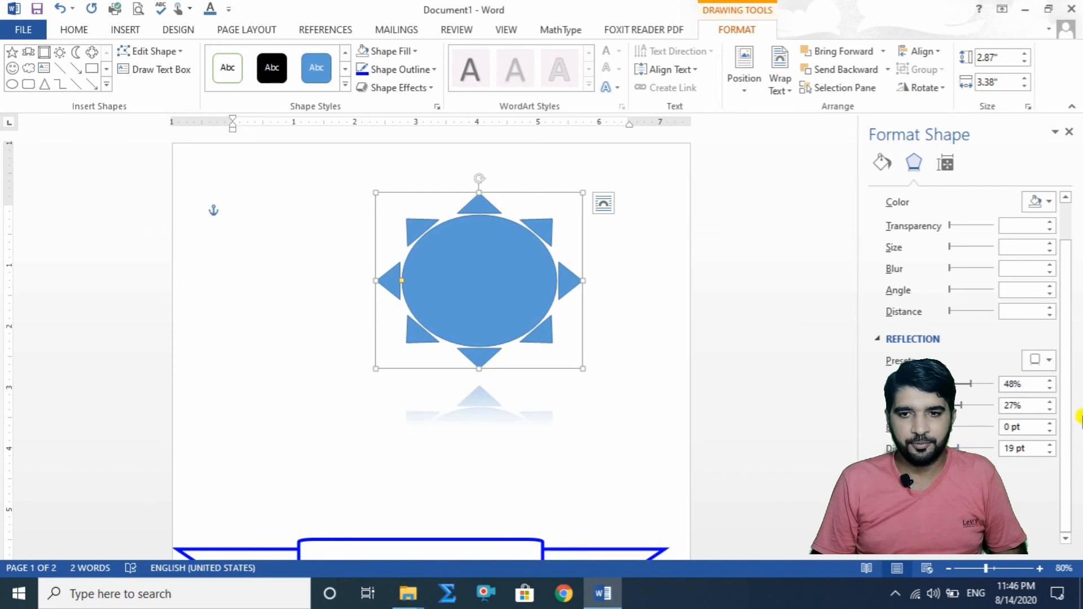
Step: Color the sun's shadow yellow, then replace that color with white, and collapse the reflection and shadow settings
{"action": "left_click", "coordinate": [1050, 202]}
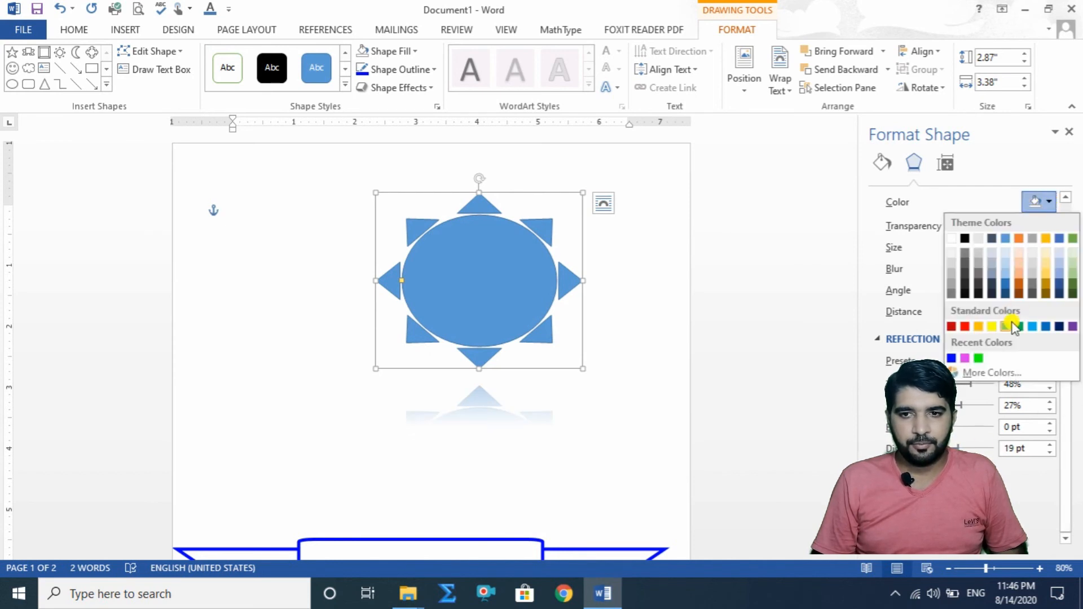
{"action": "left_click", "coordinate": [991, 326]}
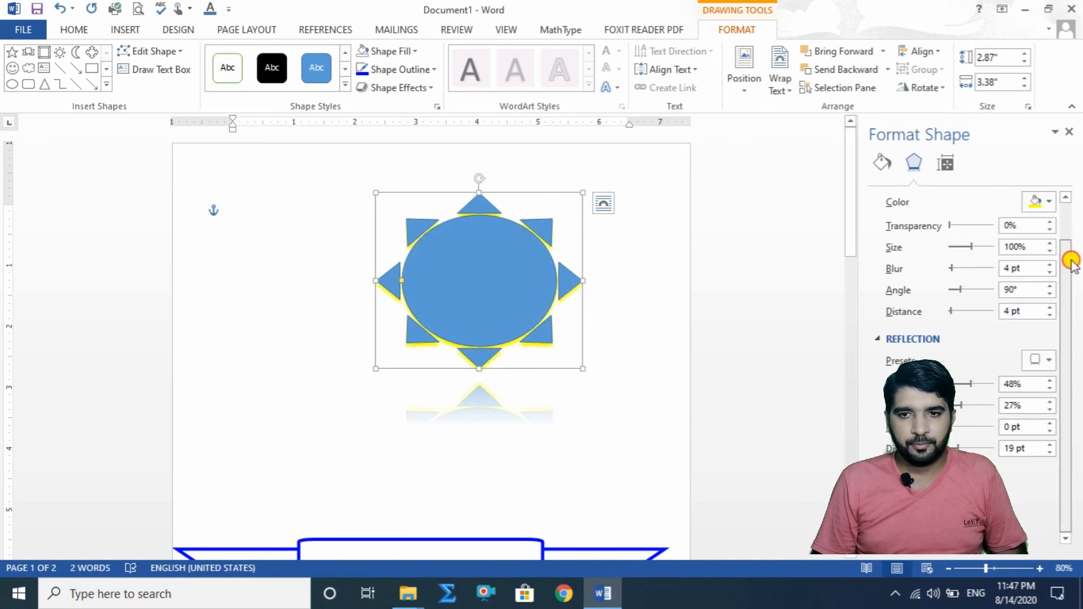
{"action": "left_click", "coordinate": [1048, 360]}
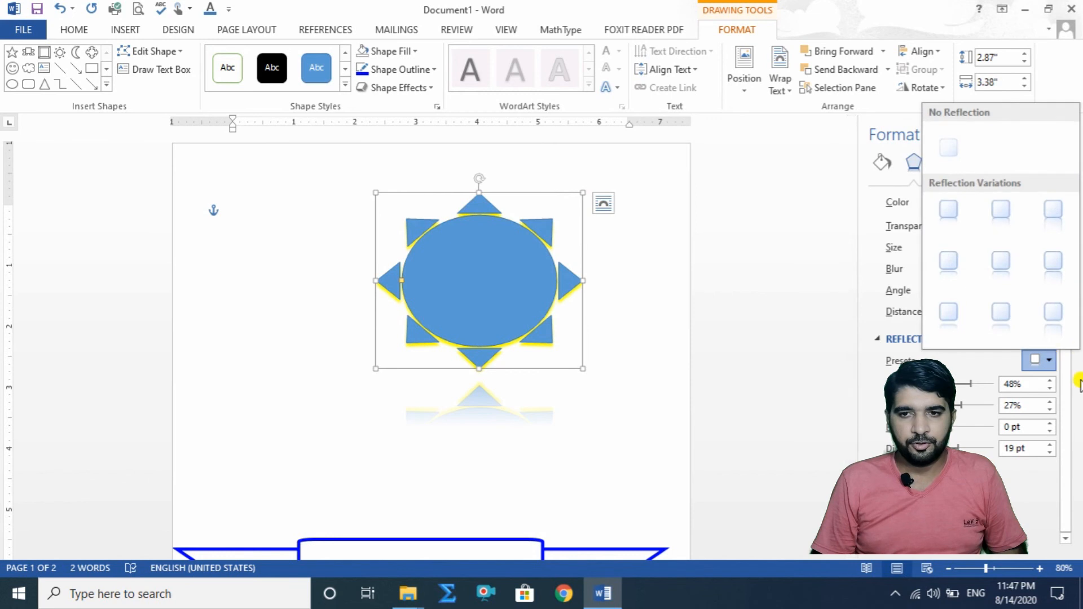
{"action": "left_click", "coordinate": [1075, 411]}
{"action": "left_click", "coordinate": [1044, 201]}
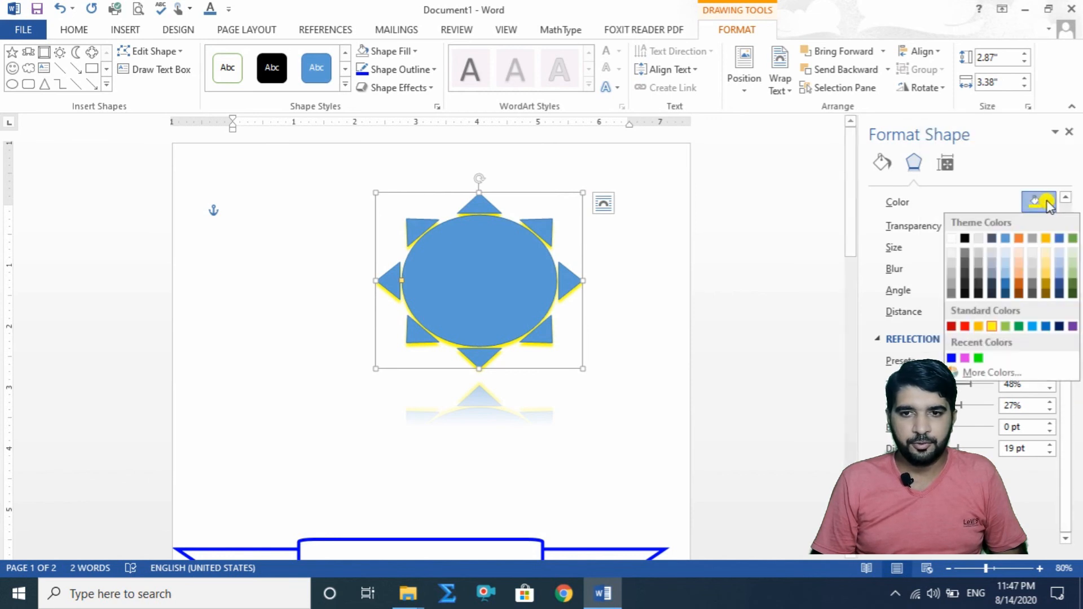
{"action": "left_click", "coordinate": [951, 239]}
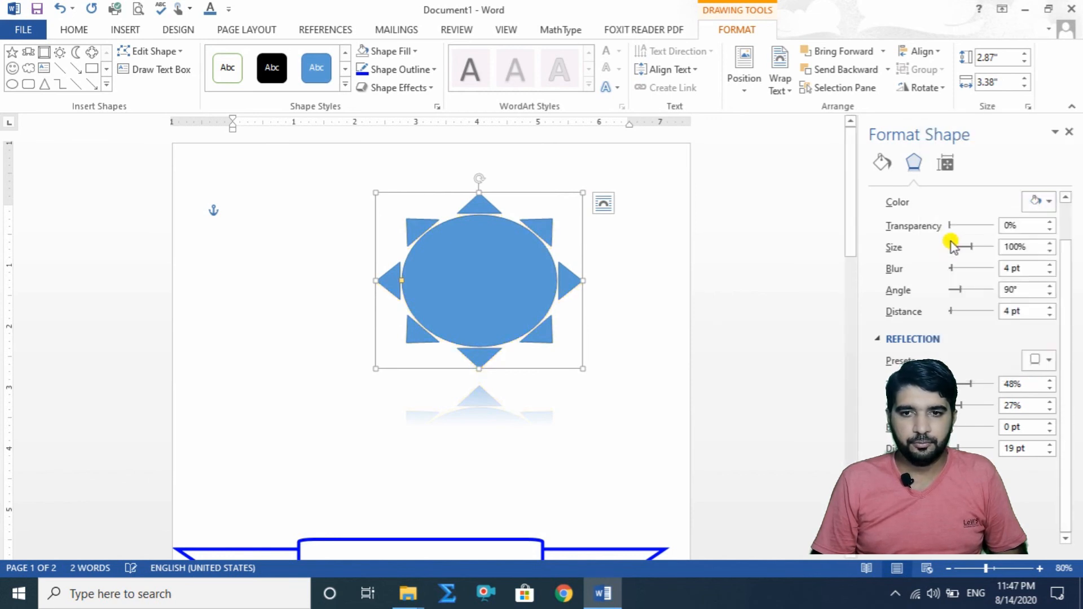
{"action": "left_click", "coordinate": [876, 339]}
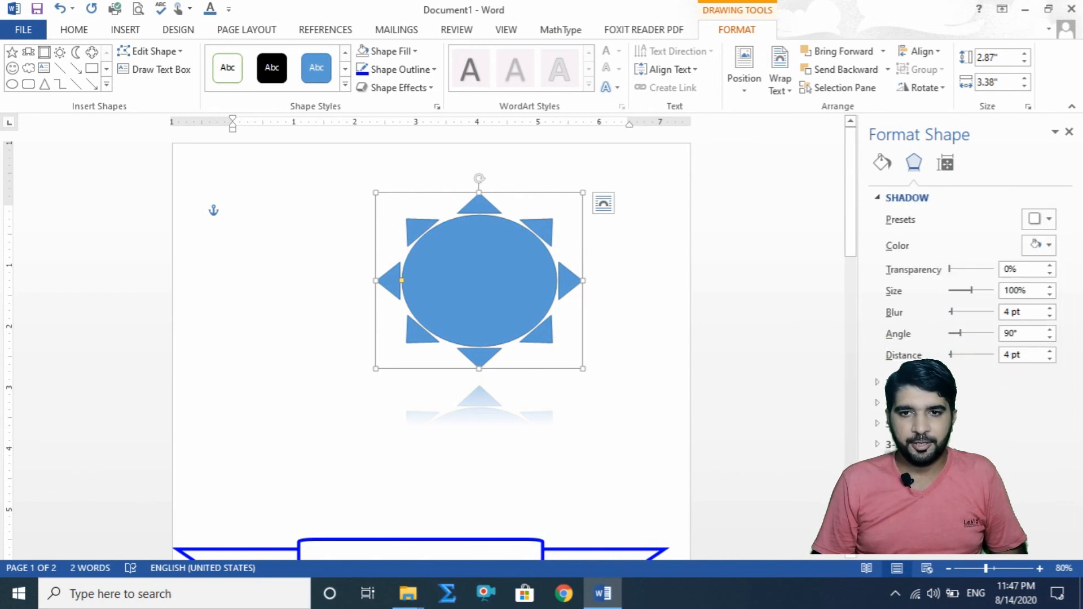
{"action": "left_click", "coordinate": [880, 197]}
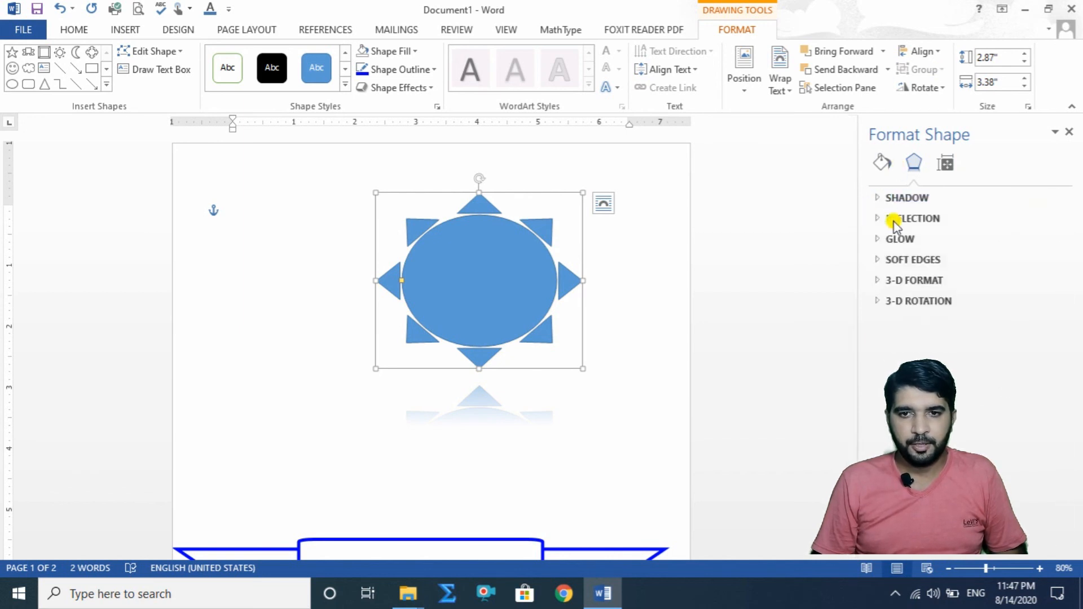
Step: Apply the 18 pt blue glow preset to the sun and recolor the glow yellow
{"action": "left_click", "coordinate": [914, 242]}
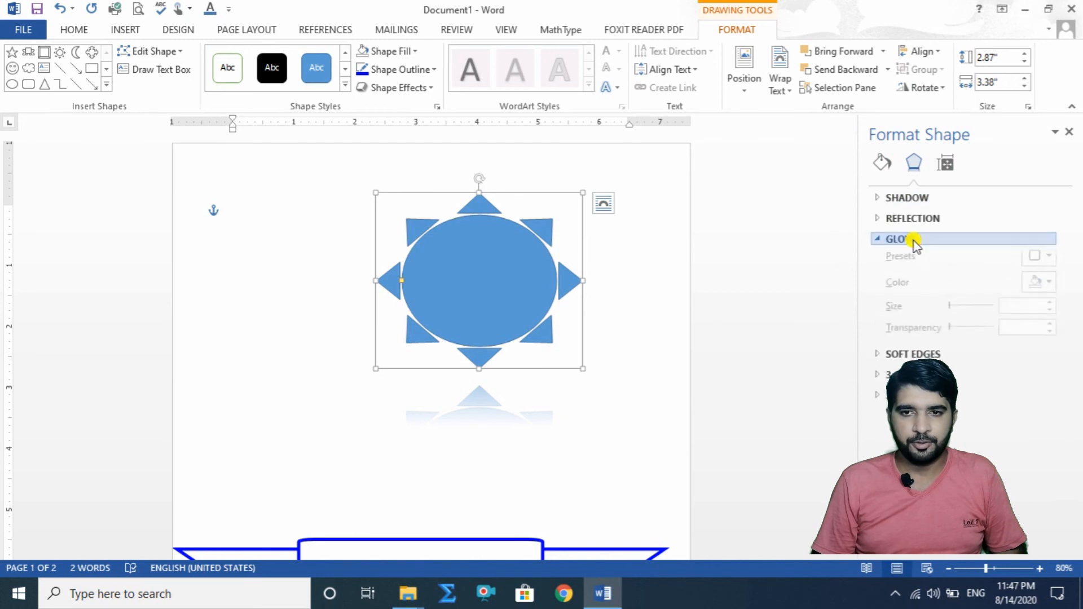
{"action": "left_click", "coordinate": [1050, 266]}
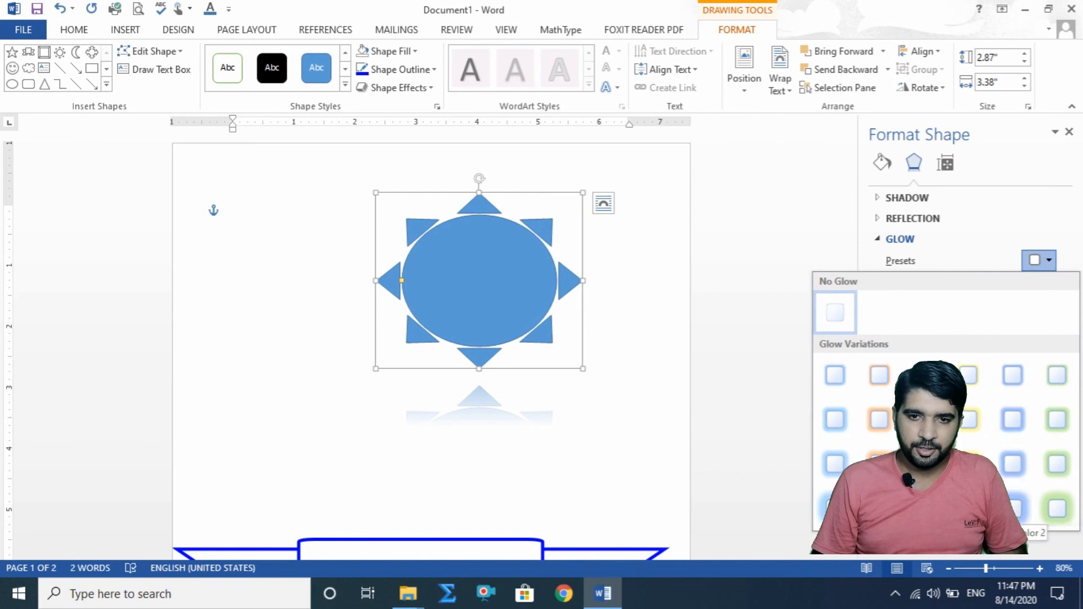
{"action": "left_click", "coordinate": [834, 508]}
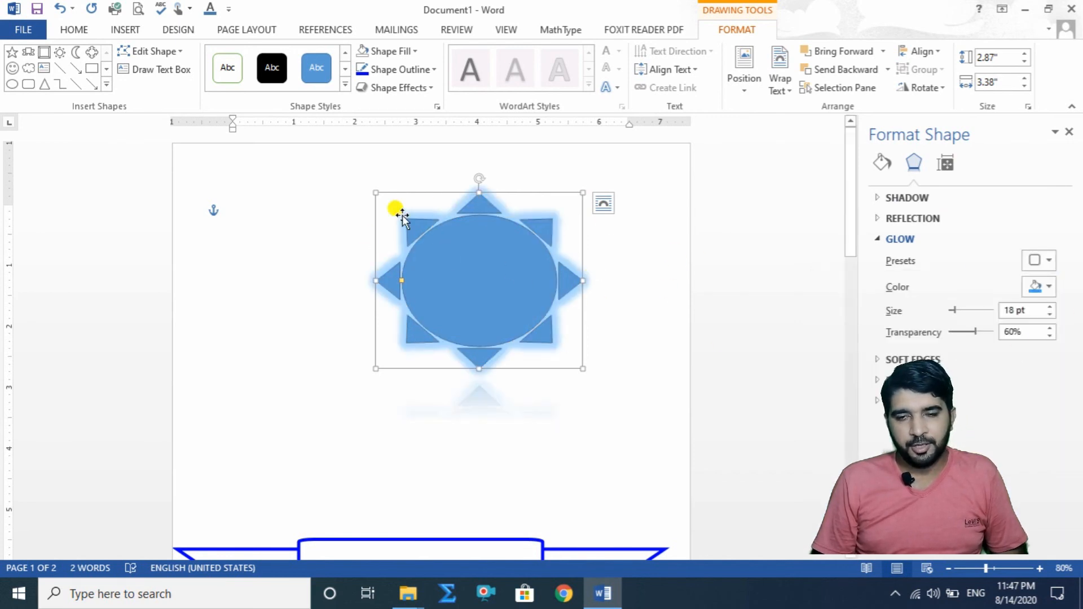
{"action": "left_click", "coordinate": [1047, 286]}
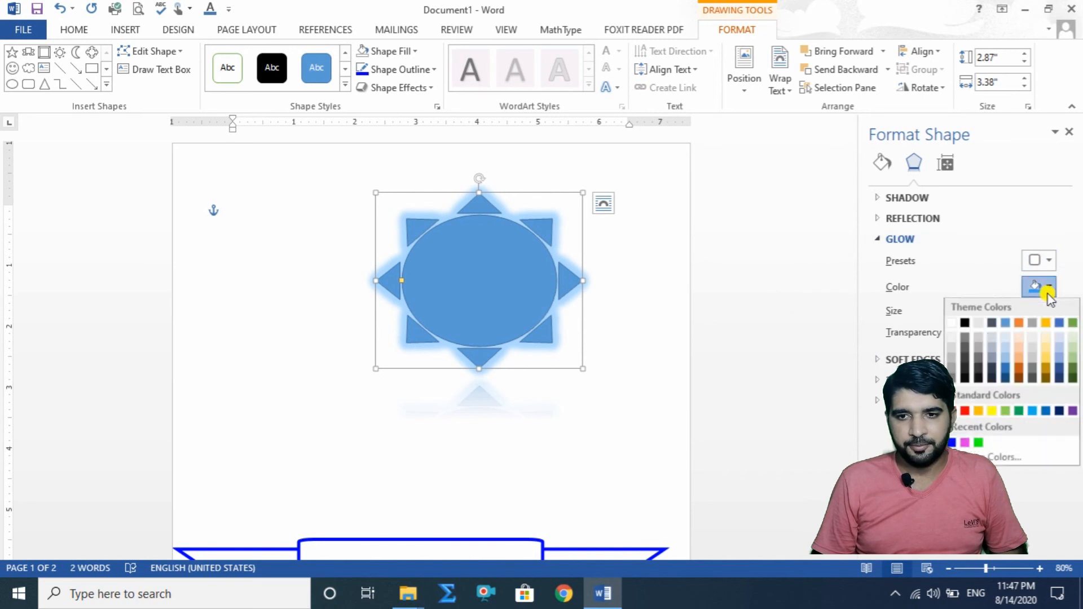
{"action": "left_click", "coordinate": [994, 410]}
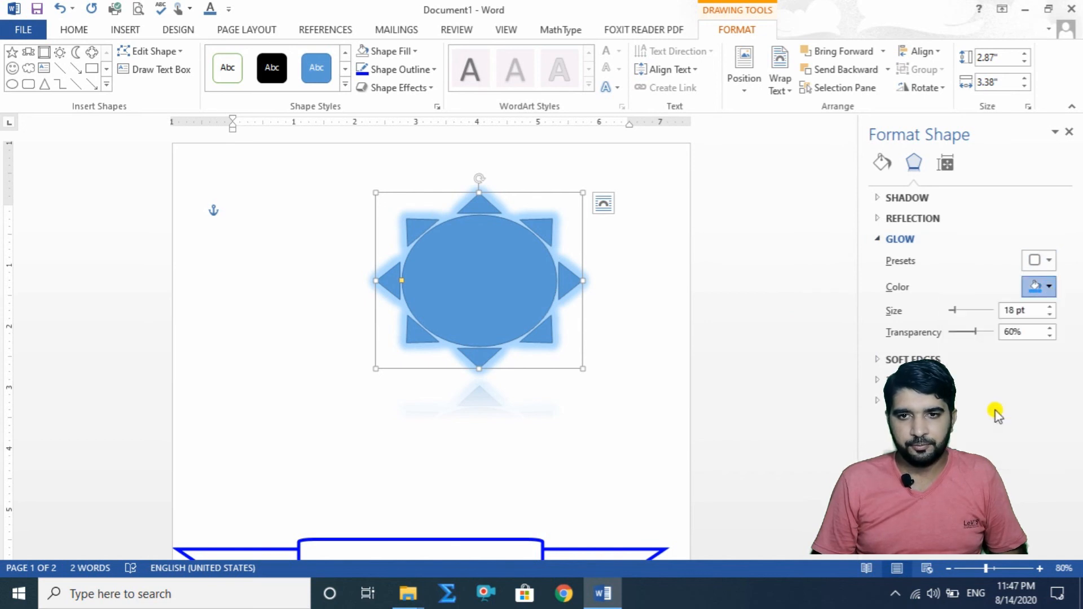
Step: Switch to the 18 pt gold glow preset, recolor it green, and set its size to 62 pt and transparency to 78%
{"action": "left_click", "coordinate": [1048, 261]}
{"action": "left_click", "coordinate": [969, 508]}
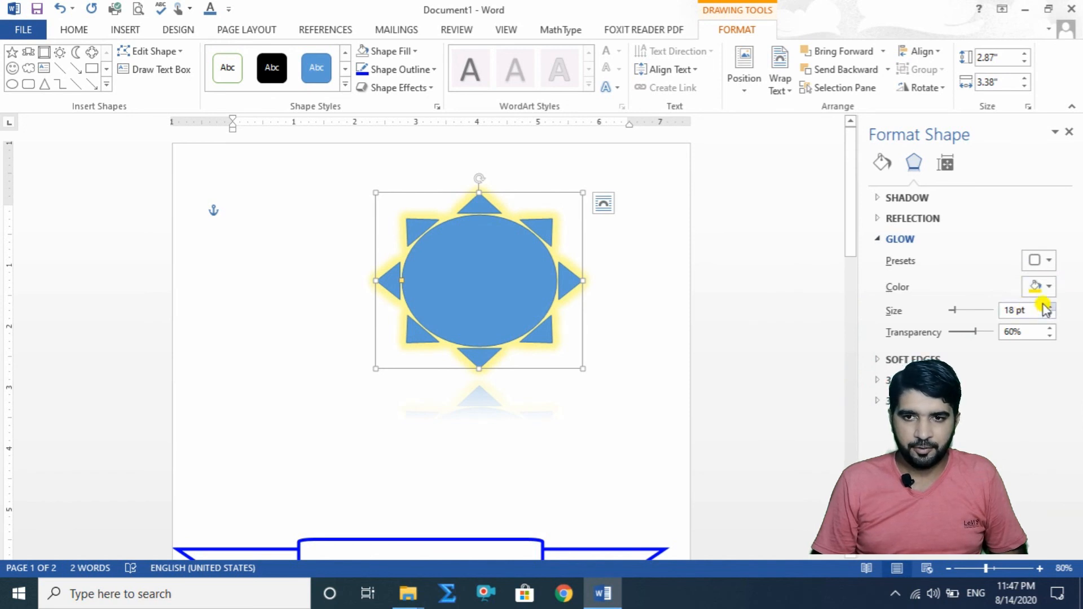
{"action": "left_click", "coordinate": [1053, 288]}
{"action": "left_click", "coordinate": [979, 434]}
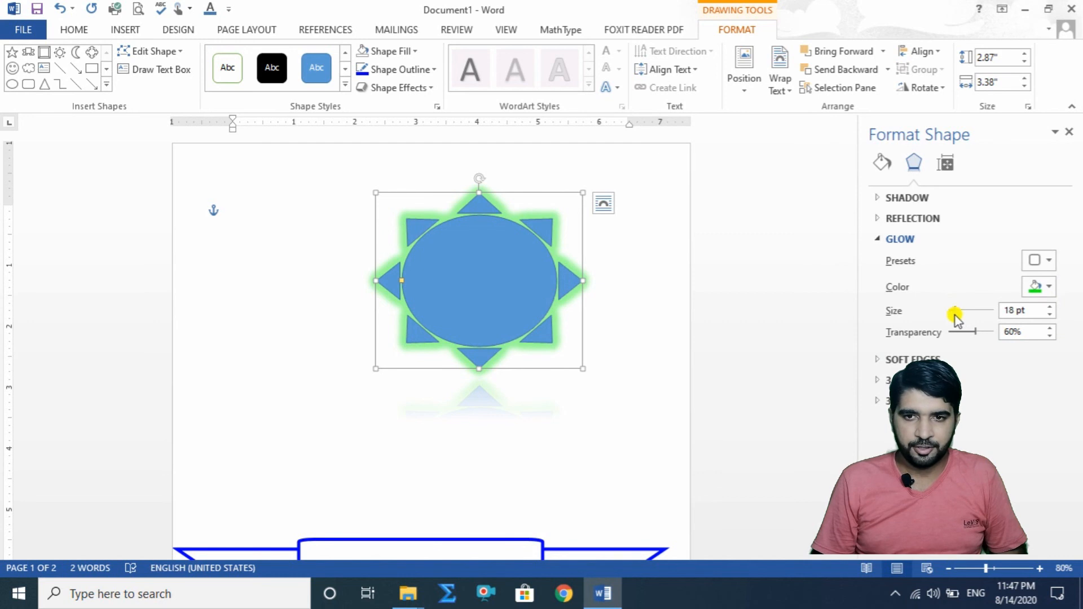
{"action": "left_click_drag", "start_coordinate": [956, 313], "coordinate": [982, 337]}
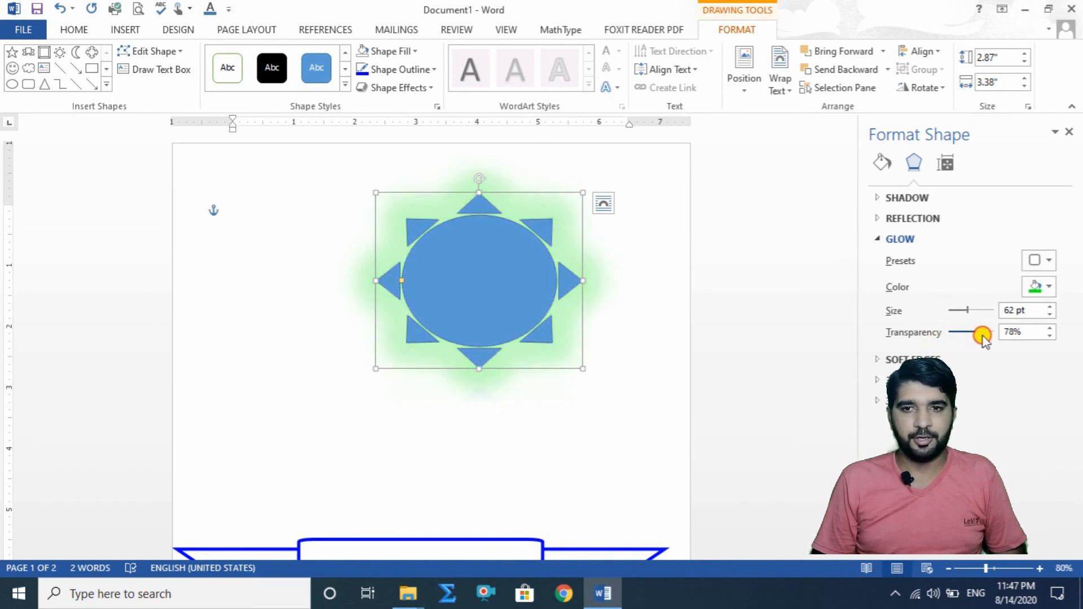
Step: Remove the glow from the sun with the No Glow preset and collapse the glow settings
{"action": "left_click", "coordinate": [1050, 260]}
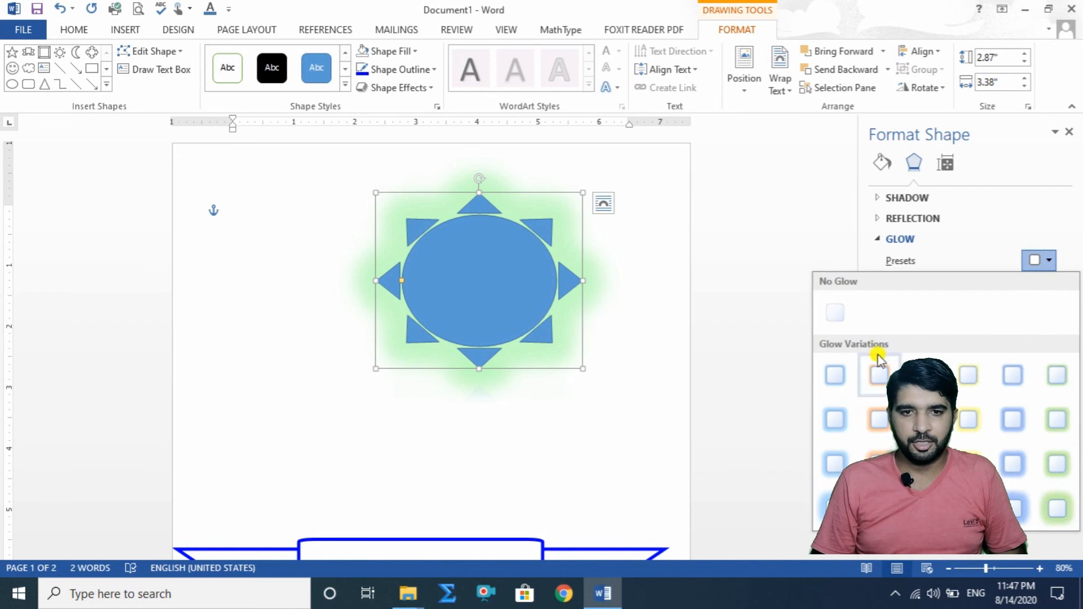
{"action": "left_click", "coordinate": [836, 315]}
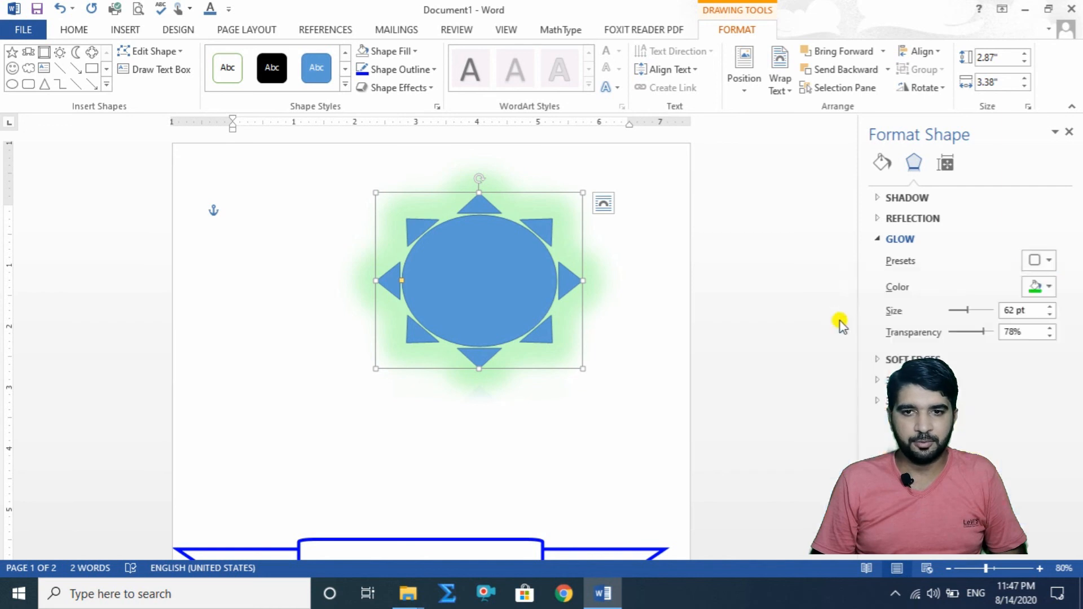
{"action": "left_click", "coordinate": [882, 240]}
Step: Try the 25 Point and 1 Point soft edge presets on the sun, and settle on 2.5 Point
{"action": "left_click", "coordinate": [873, 261]}
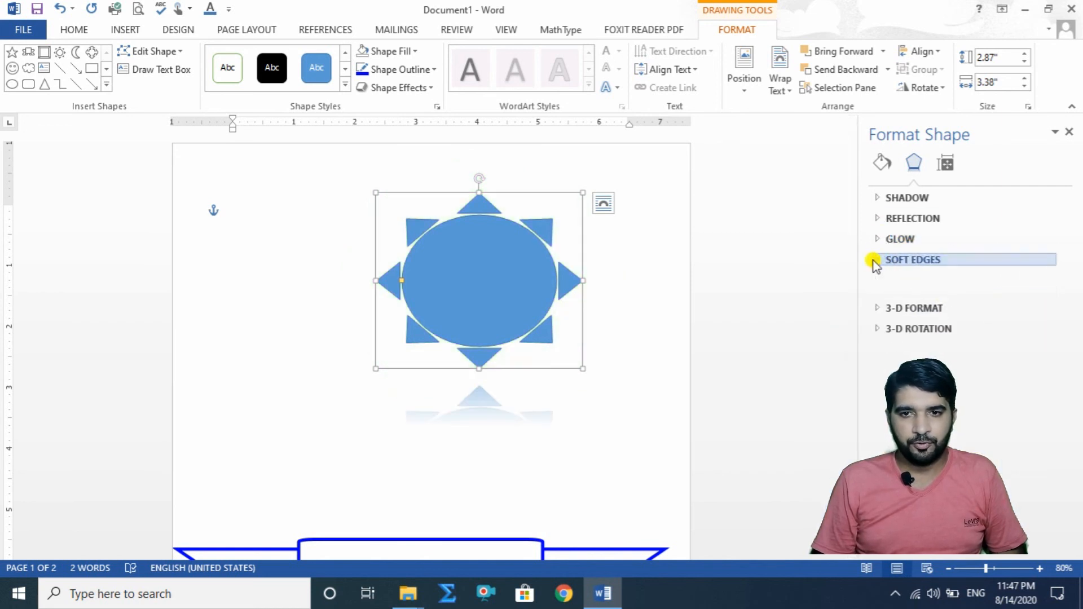
{"action": "left_click", "coordinate": [1044, 282]}
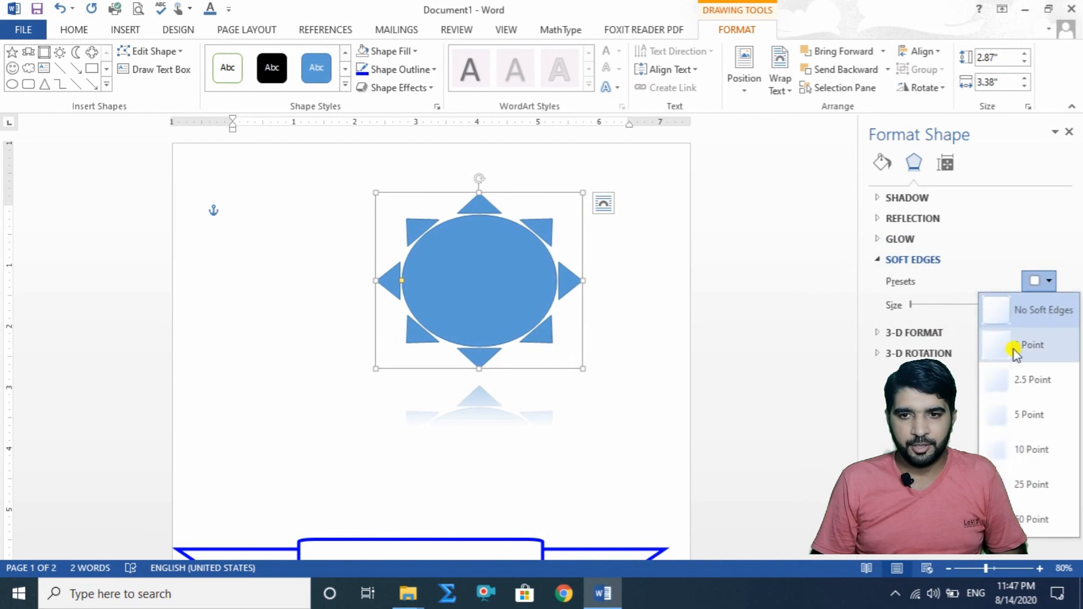
{"action": "left_click", "coordinate": [1021, 490]}
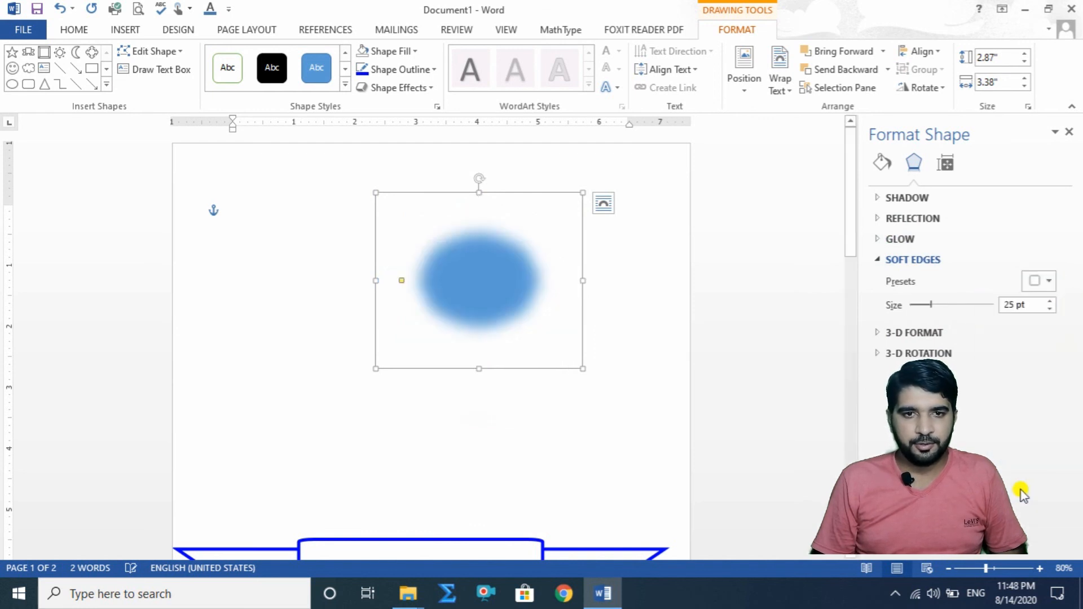
{"action": "left_click", "coordinate": [1049, 280]}
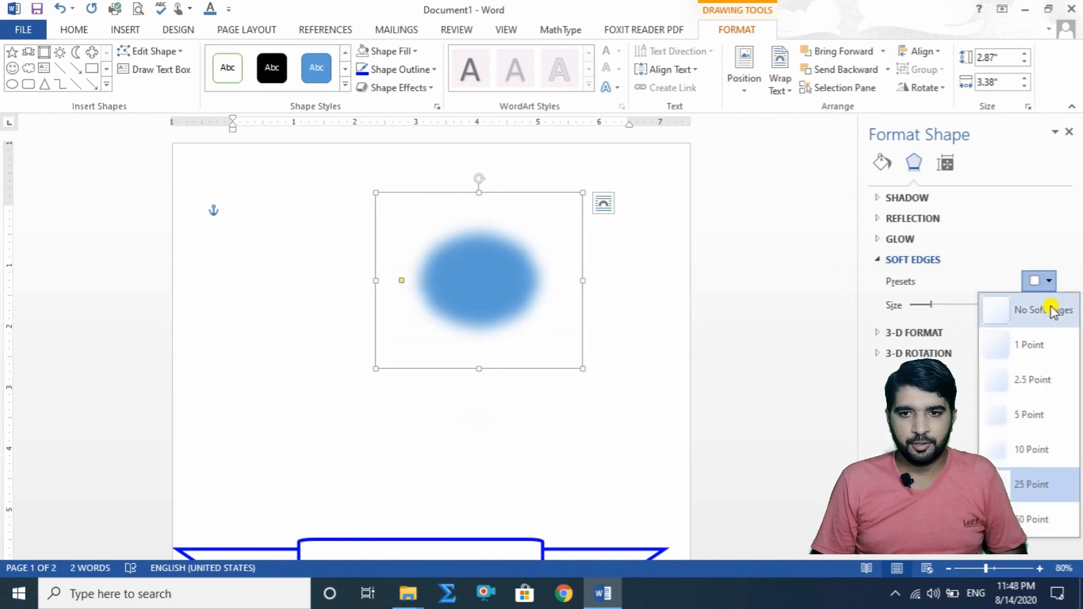
{"action": "left_click", "coordinate": [1047, 341]}
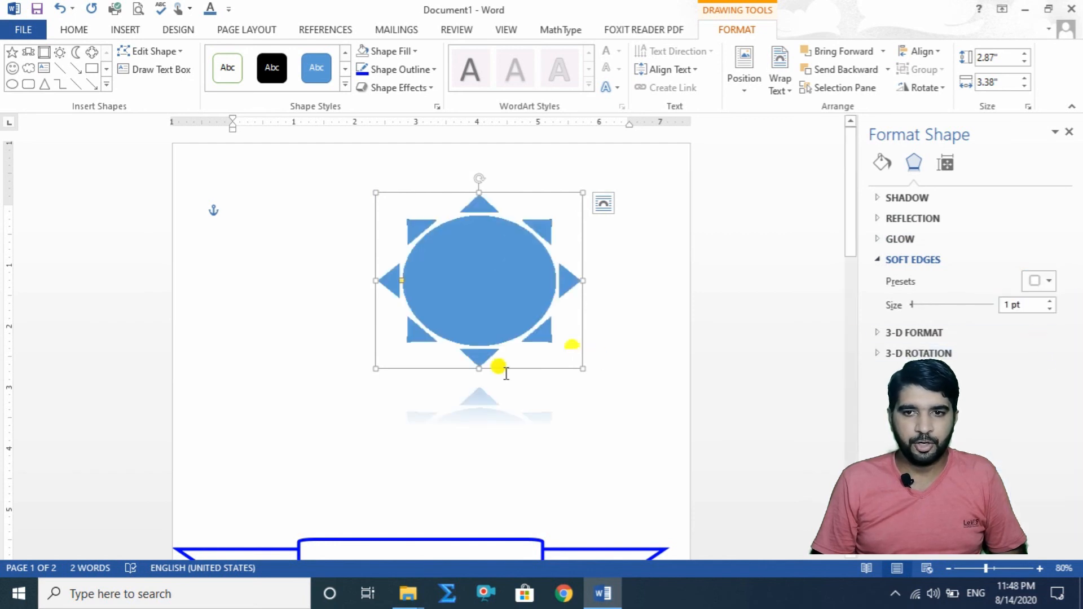
{"action": "left_click", "coordinate": [1046, 282]}
{"action": "left_click", "coordinate": [1032, 377]}
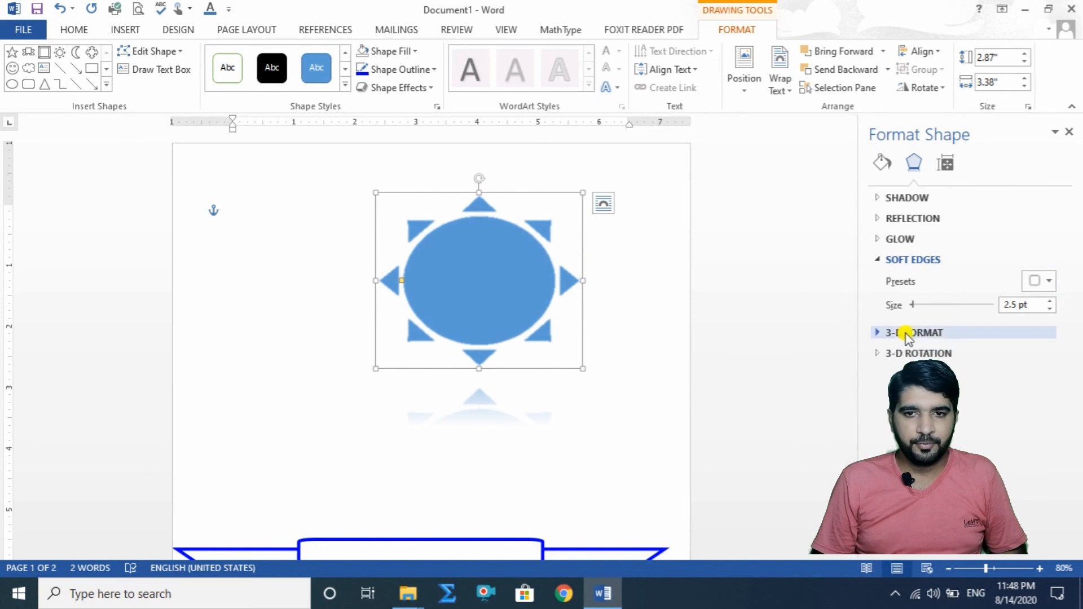
Step: Try several top bevel presets on the sun, ending with the one 8 pt wide and 6 pt high
{"action": "left_click", "coordinate": [865, 333]}
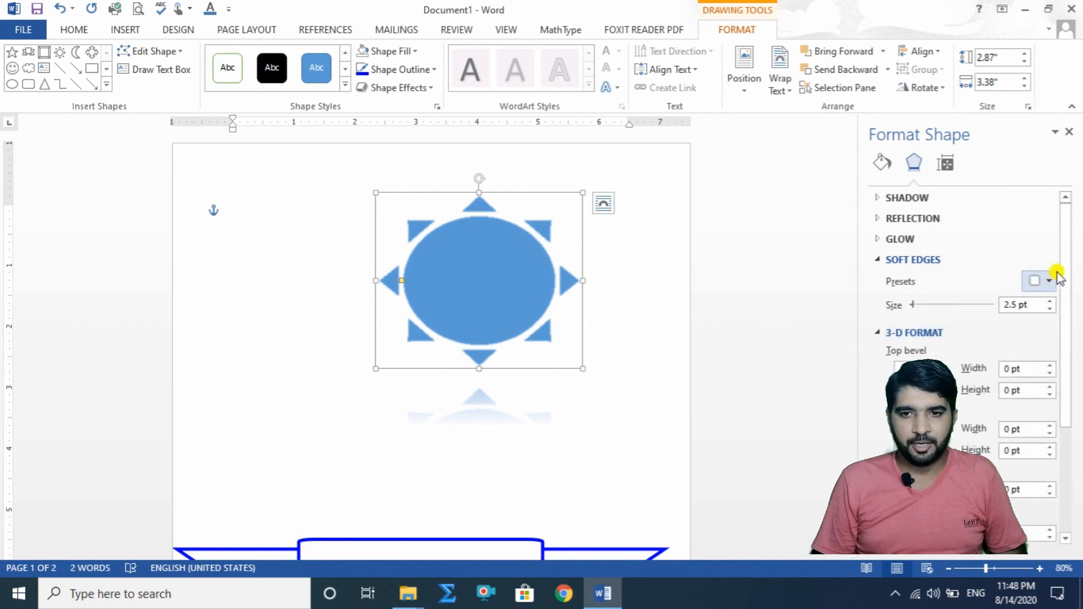
{"action": "scroll", "coordinate": [1064, 278], "scroll_direction": "down", "scroll_amount": 1}
{"action": "left_click_drag", "start_coordinate": [1065, 278], "coordinate": [1066, 327]}
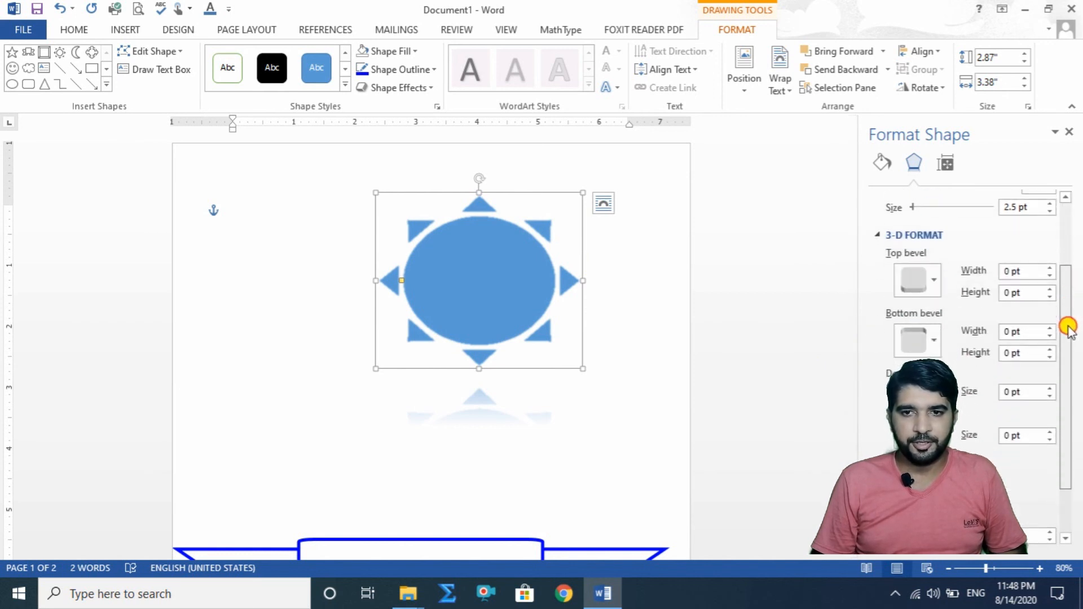
{"action": "left_click", "coordinate": [931, 274]}
{"action": "left_click", "coordinate": [965, 398]}
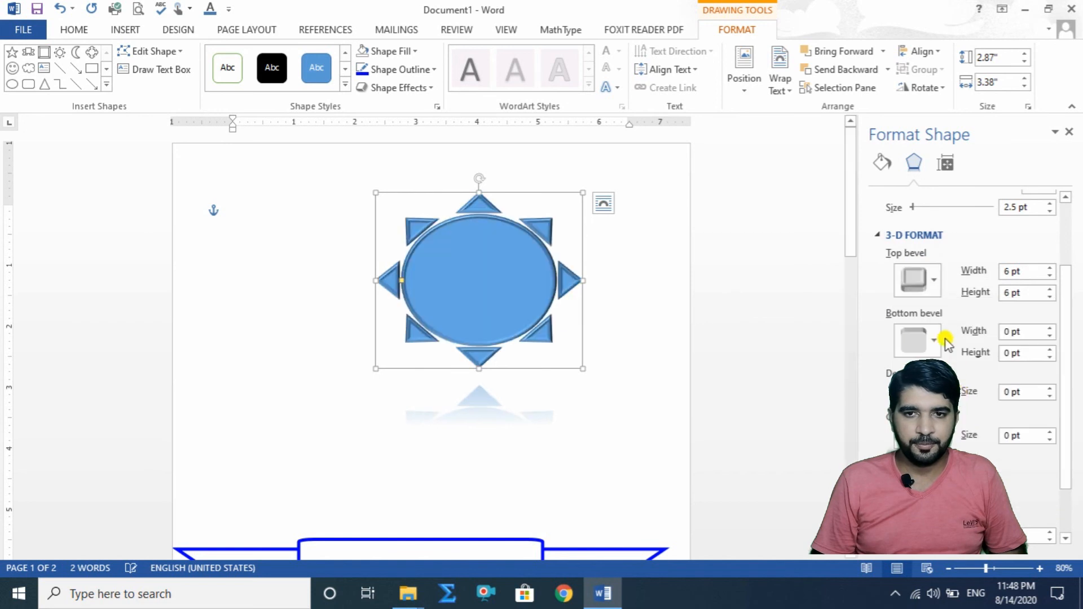
{"action": "left_click", "coordinate": [931, 277]}
{"action": "left_click", "coordinate": [1041, 442]}
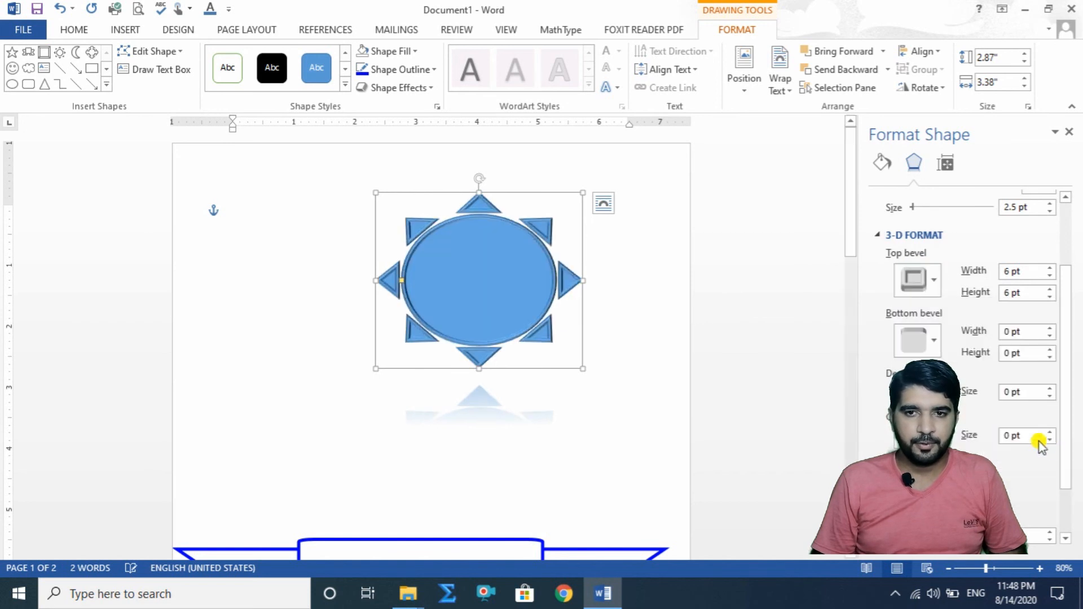
{"action": "left_click", "coordinate": [938, 289]}
{"action": "left_click", "coordinate": [920, 486]}
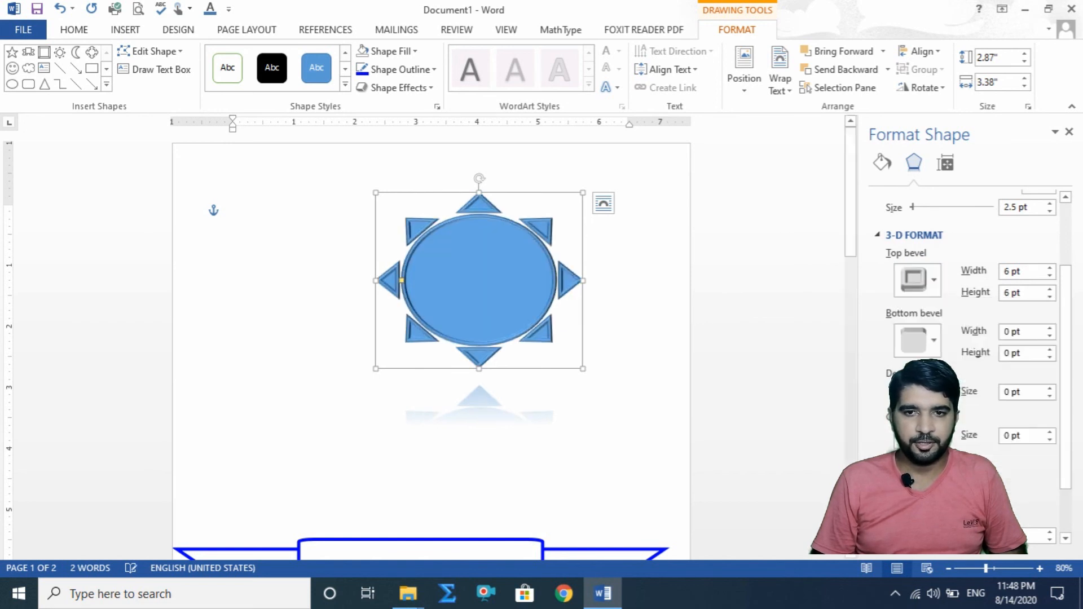
{"action": "left_click", "coordinate": [934, 288]}
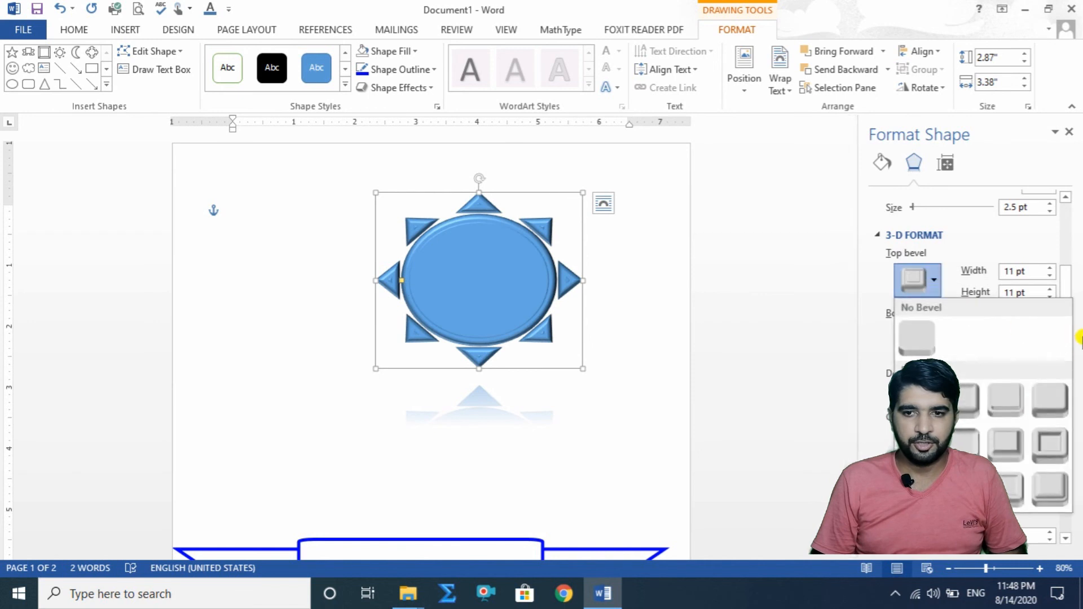
{"action": "left_click", "coordinate": [1052, 484]}
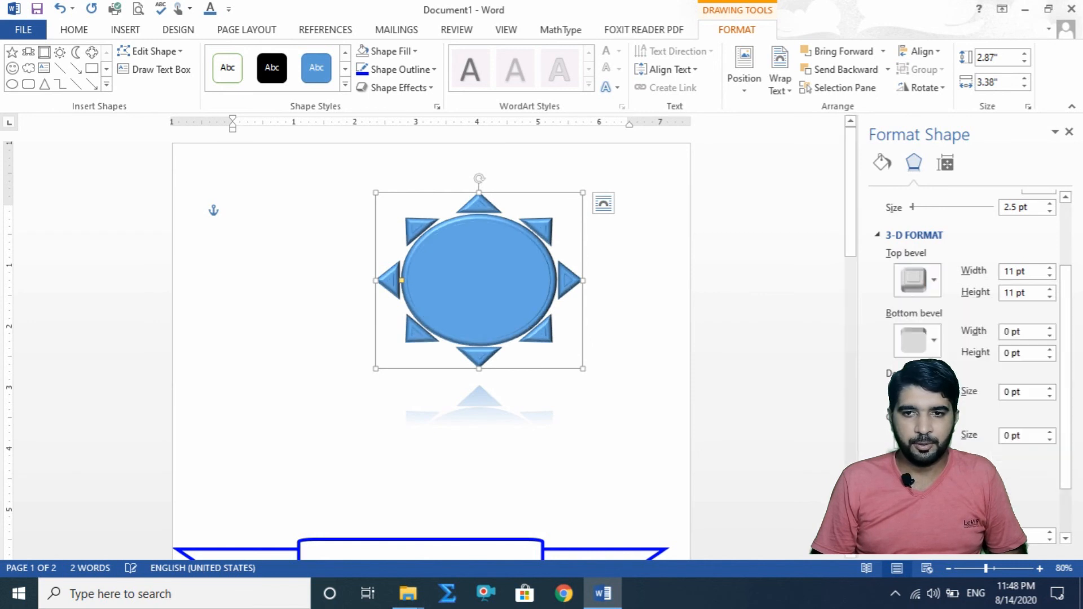
Step: Give the sun an 8 pt by 6 pt bottom bevel preset, then switch to a 6 pt by 6 pt one
{"action": "left_click", "coordinate": [939, 343]}
{"action": "left_click", "coordinate": [961, 549]}
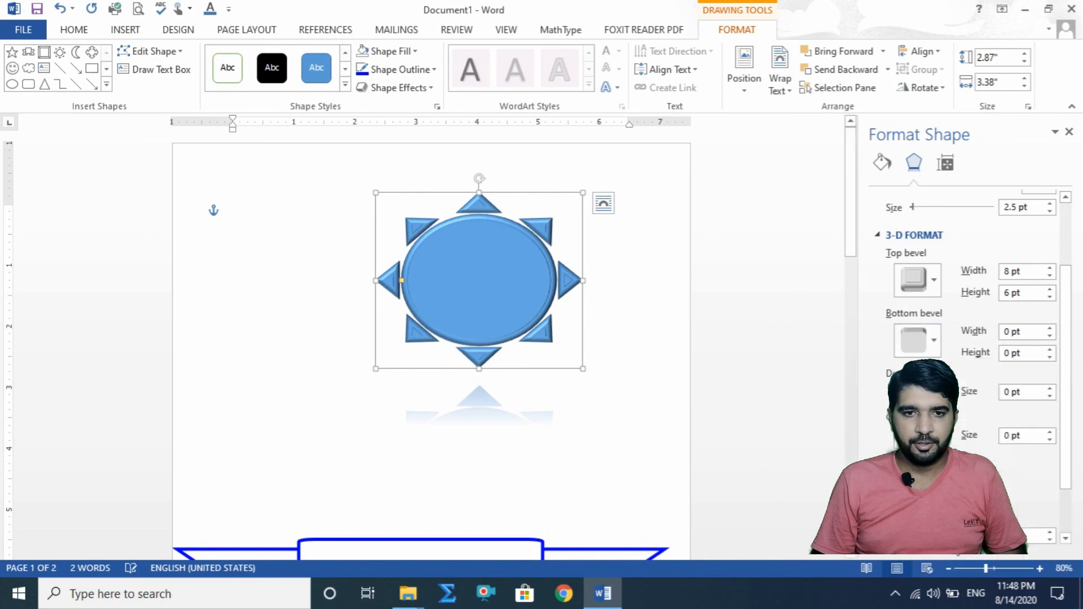
{"action": "left_click", "coordinate": [938, 345]}
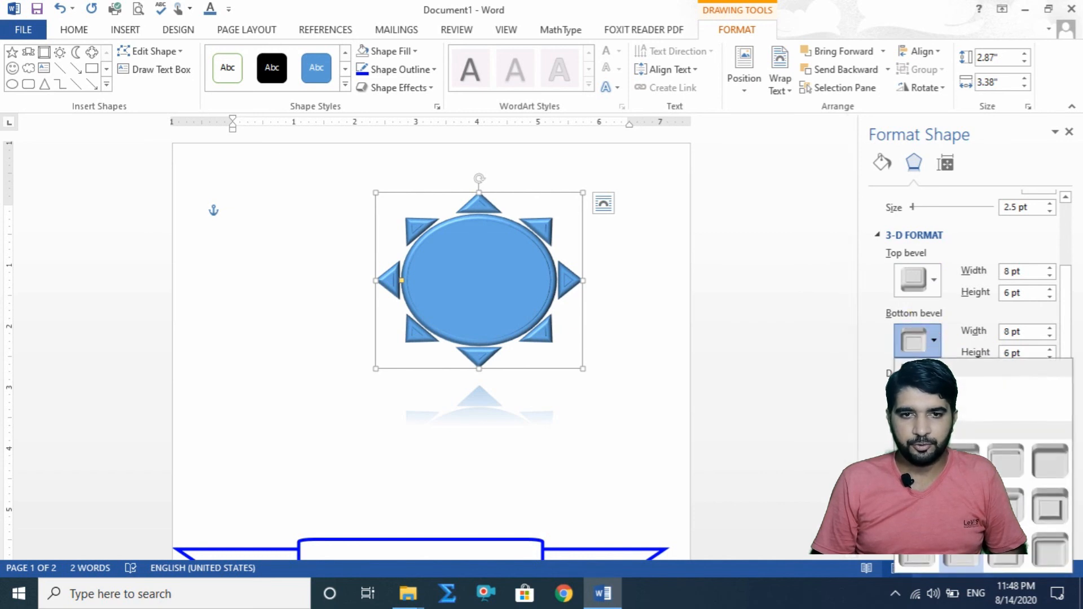
{"action": "left_click", "coordinate": [999, 509]}
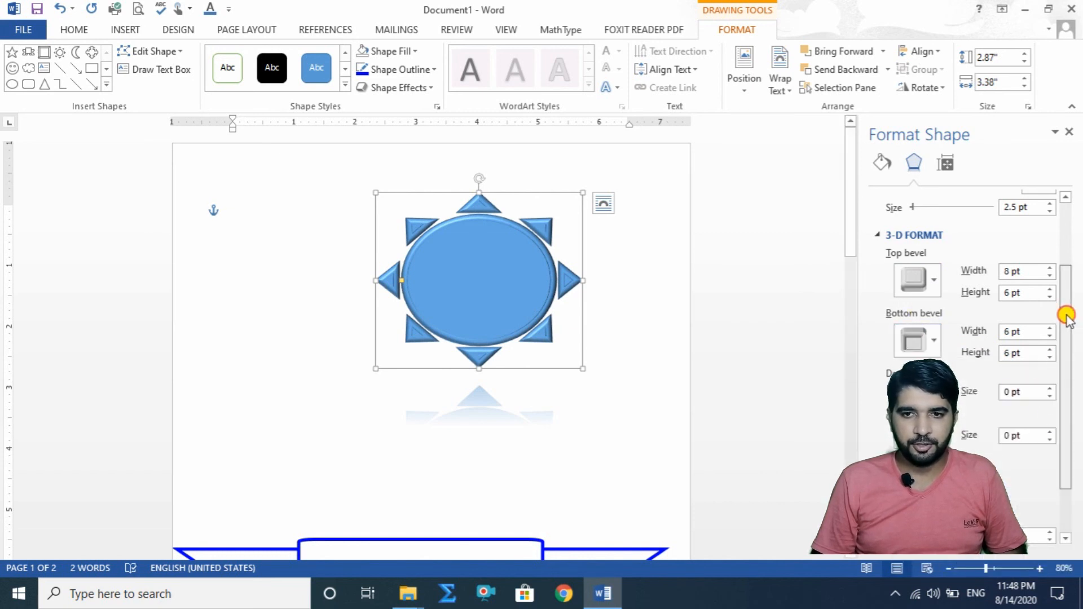
Step: Color the sun's 3-D depth and contour yellow, with a depth of 6 pt and a contour of 1 pt
{"action": "left_click_drag", "start_coordinate": [1064, 314], "coordinate": [1060, 367]}
{"action": "left_click", "coordinate": [925, 330]}
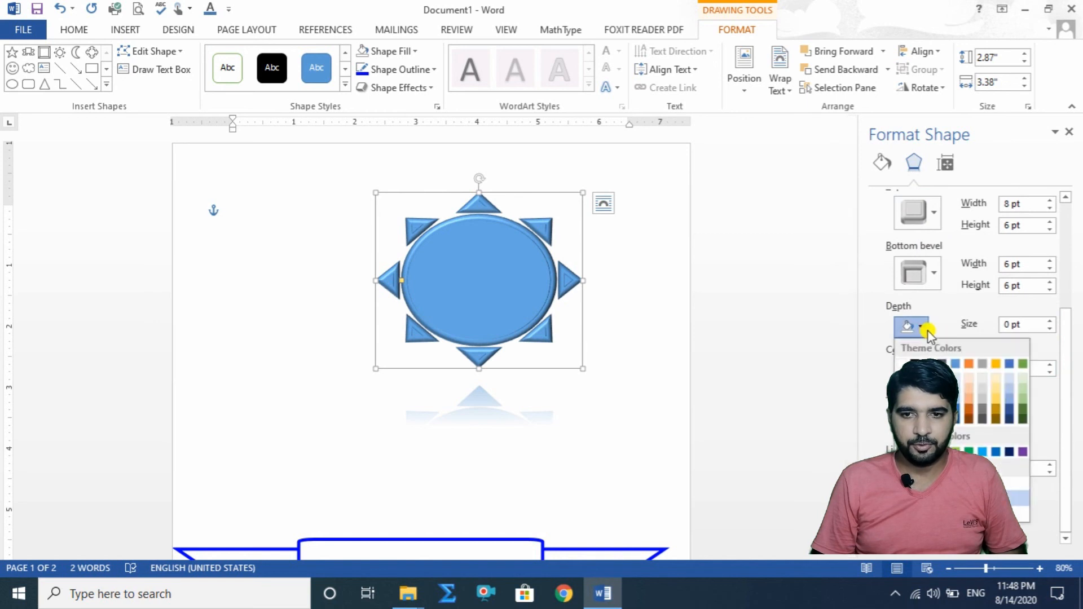
{"action": "left_click", "coordinate": [941, 451]}
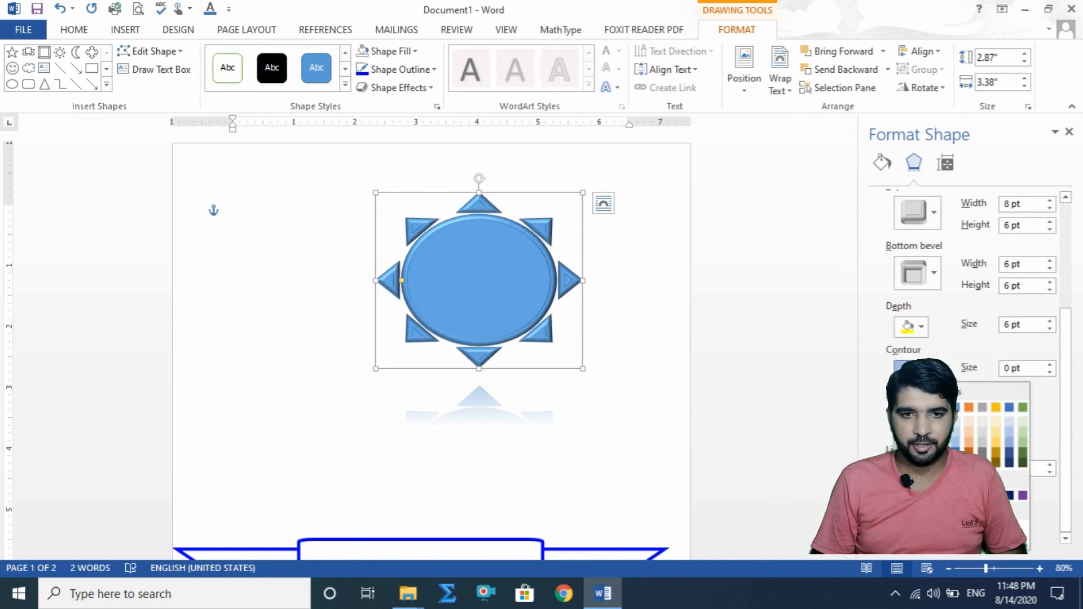
{"action": "left_click", "coordinate": [942, 495]}
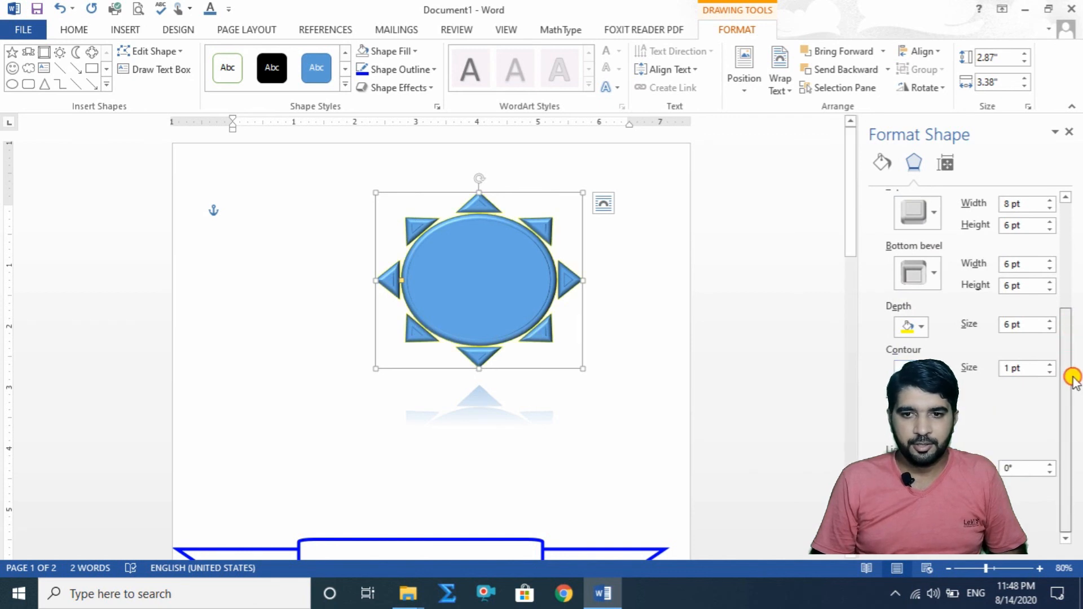
Step: Collapse the 3-D format and soft edges settings, and apply the parallel rotation preset with a 306.5° X rotation to the sun
{"action": "left_click_drag", "start_coordinate": [1068, 363], "coordinate": [1070, 398]}
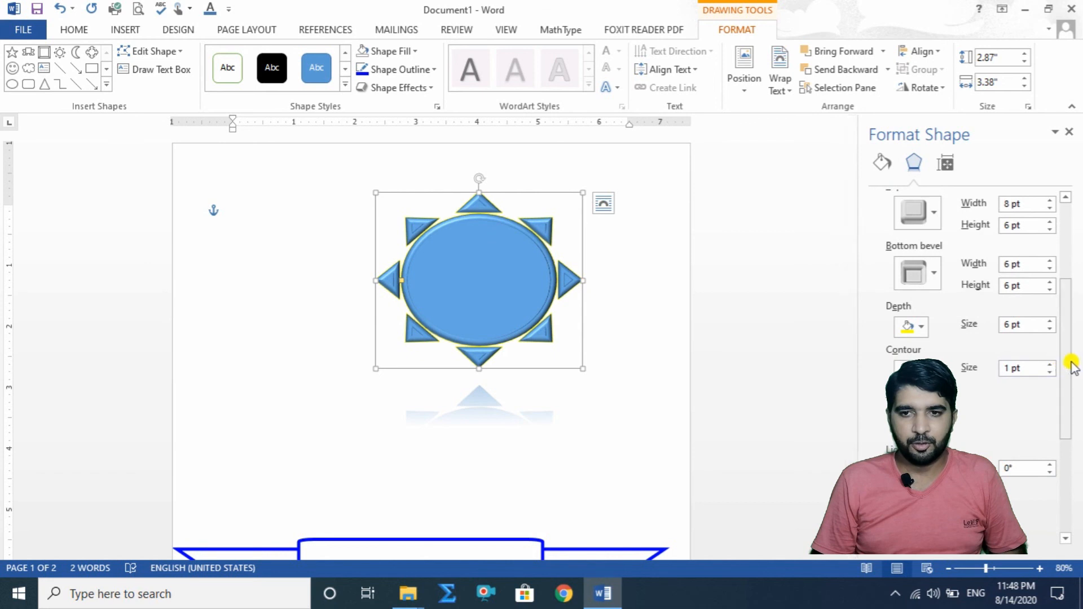
{"action": "left_click_drag", "start_coordinate": [1069, 365], "coordinate": [1066, 313]}
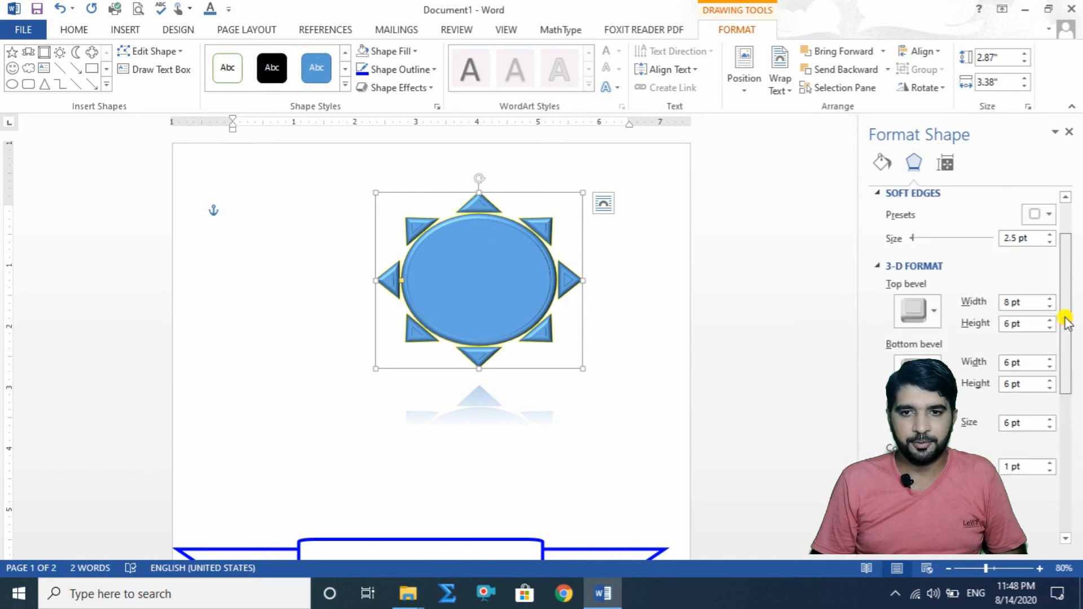
{"action": "left_click", "coordinate": [887, 268]}
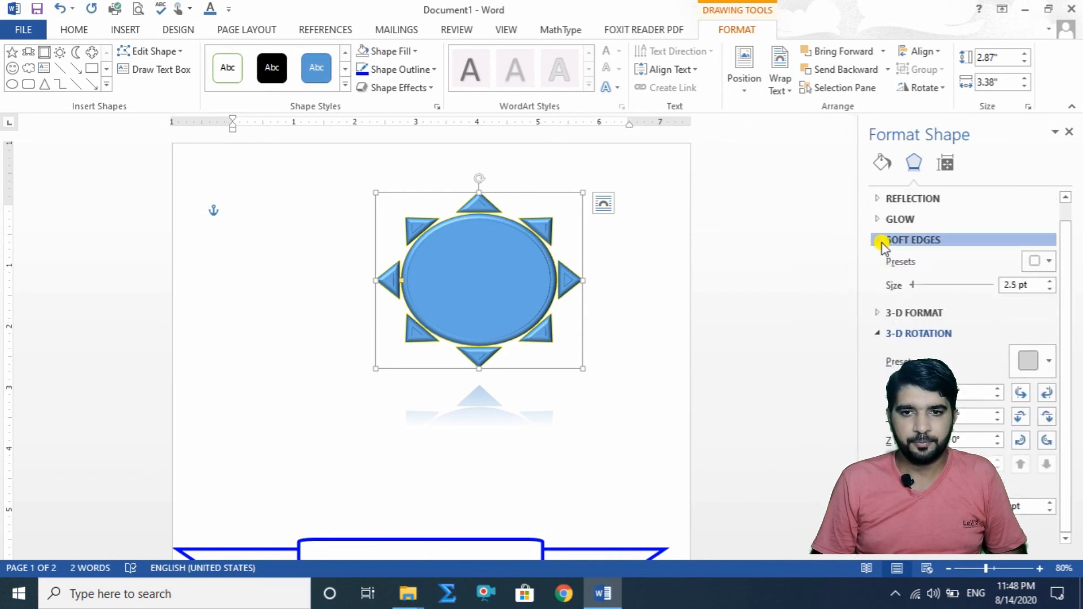
{"action": "left_click", "coordinate": [881, 240]}
{"action": "left_click", "coordinate": [1046, 335]}
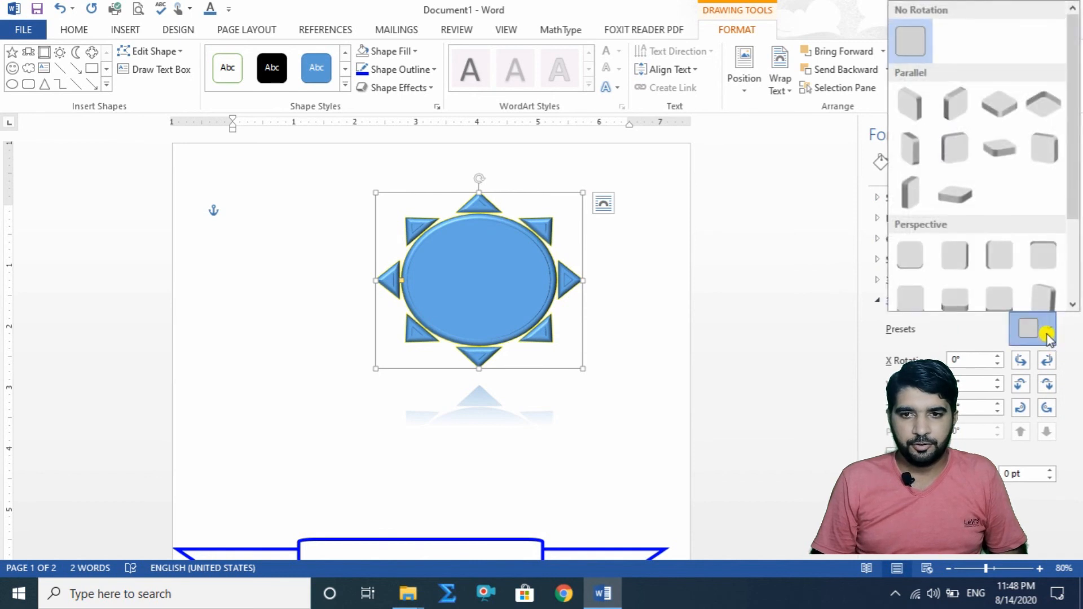
{"action": "left_click", "coordinate": [994, 150]}
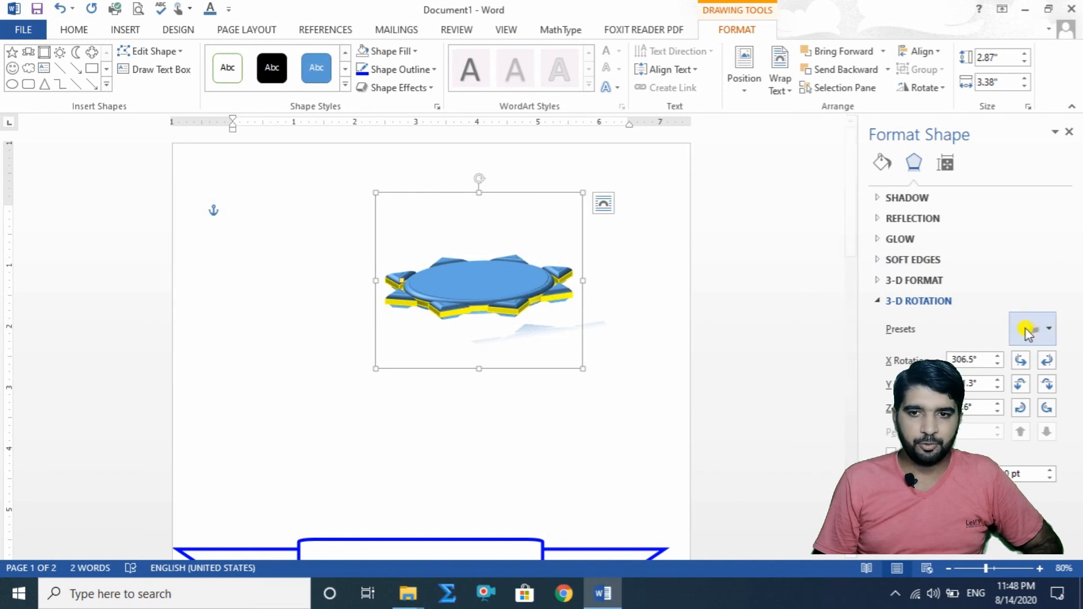
Step: Try the parallel rotation presets with X rotations of 26°, 64° and 296° on the sun, ending with the 53.5° one
{"action": "left_click", "coordinate": [1054, 328]}
{"action": "left_click", "coordinate": [1048, 150]}
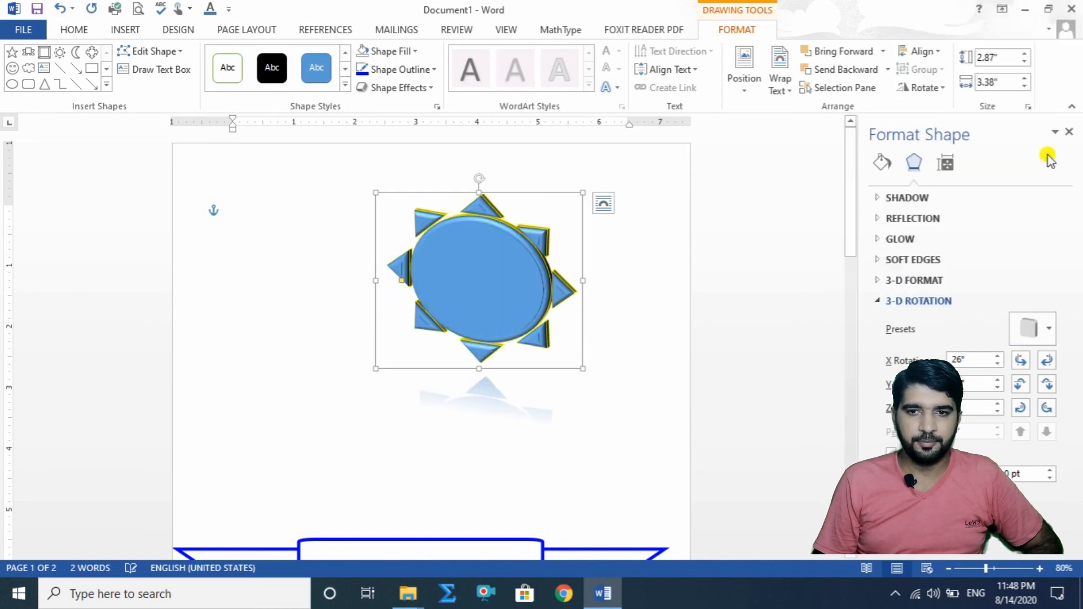
{"action": "left_click", "coordinate": [1048, 329]}
{"action": "left_click", "coordinate": [926, 170]}
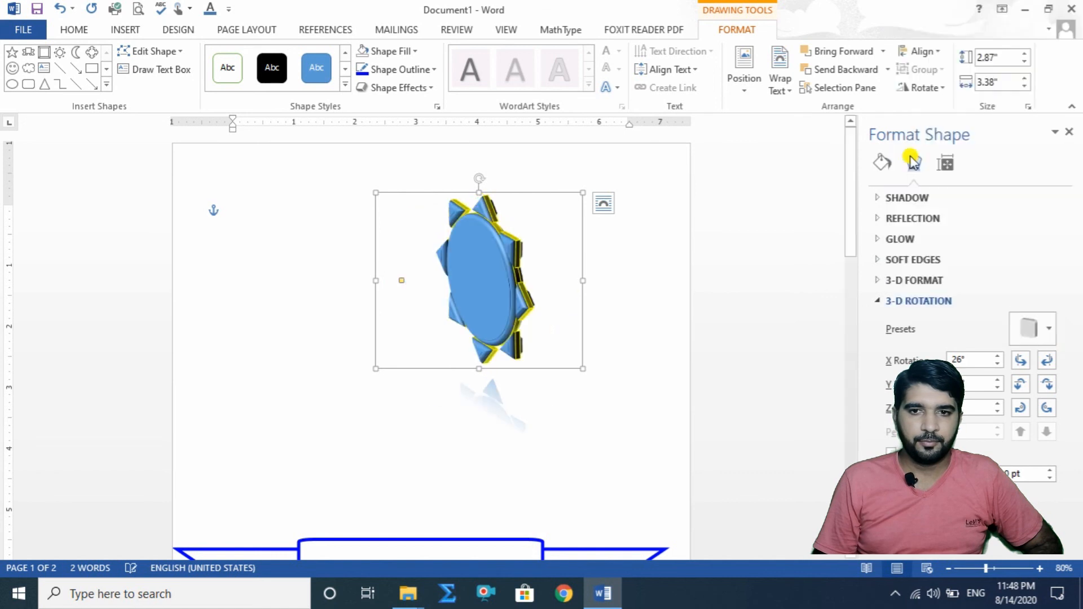
{"action": "left_click", "coordinate": [1049, 333]}
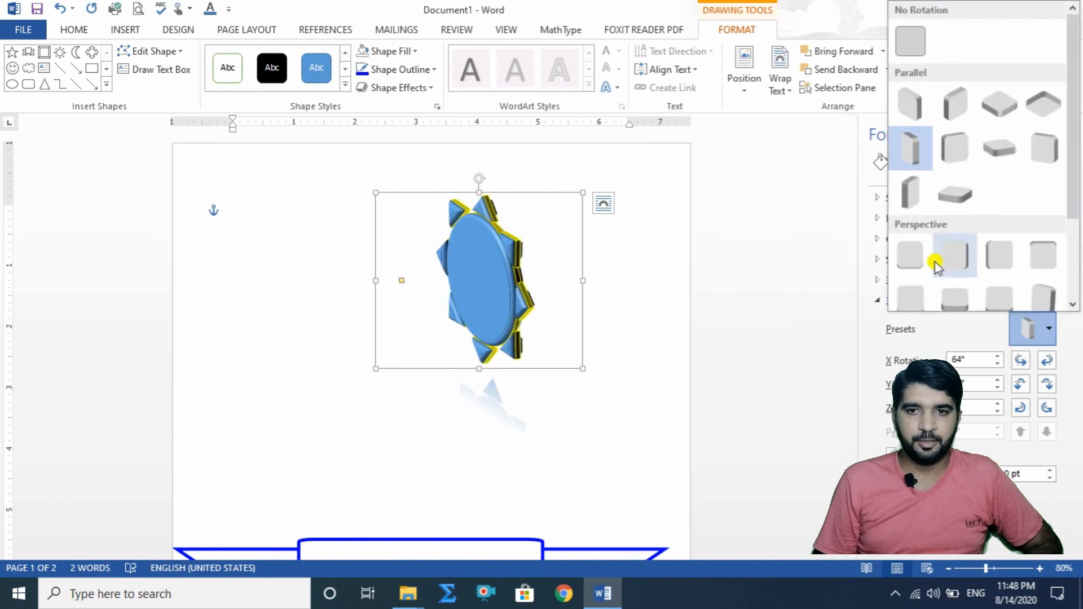
{"action": "left_click", "coordinate": [914, 195]}
{"action": "left_click", "coordinate": [1040, 333]}
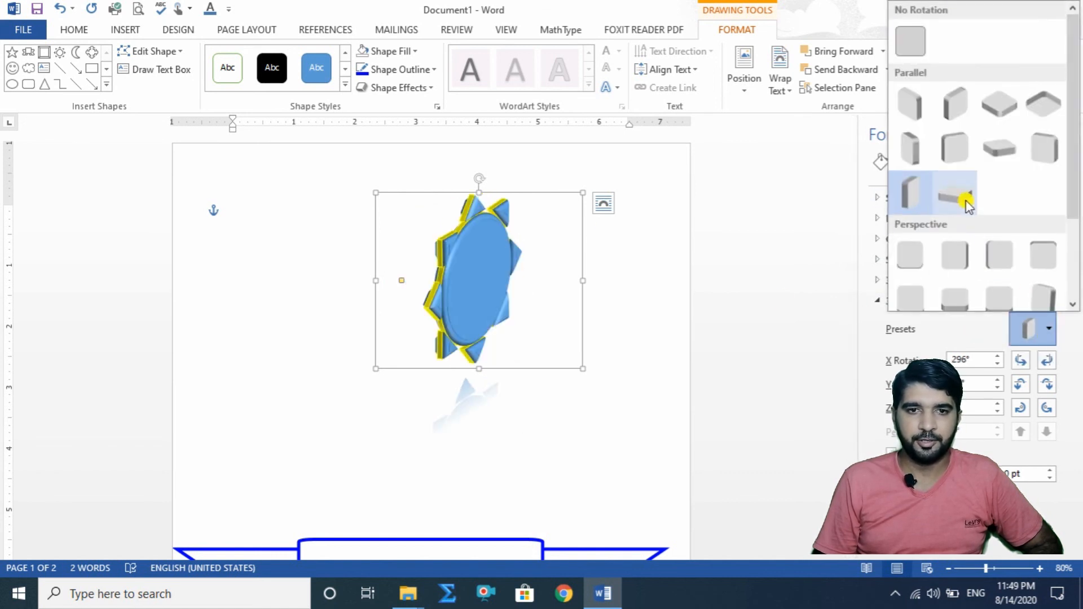
{"action": "left_click", "coordinate": [961, 198]}
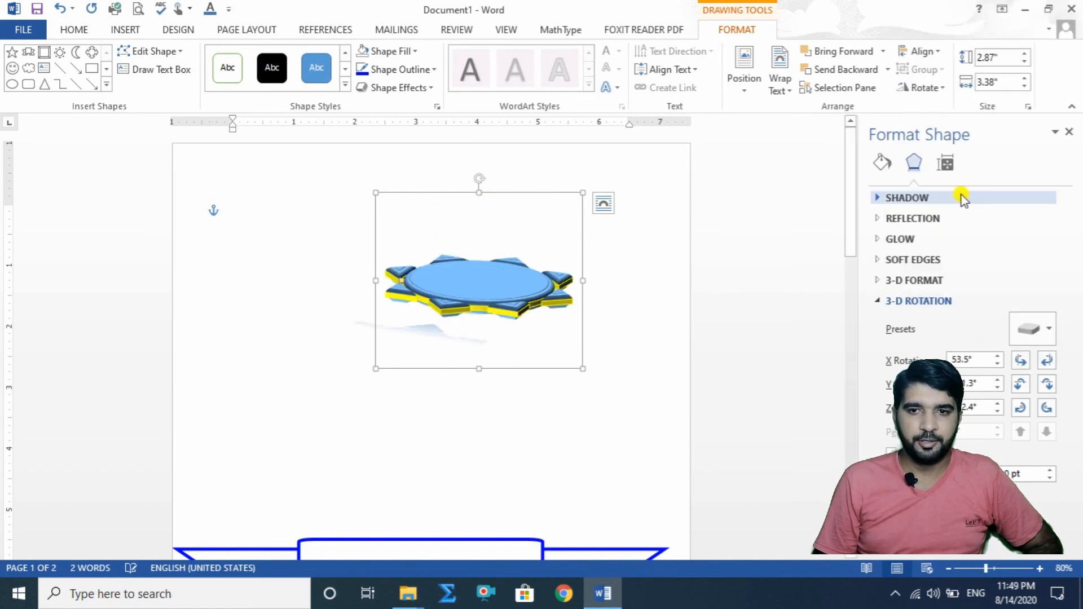
Step: Try the Perspective Heroic Extreme Left preset and the 26° parallel preset on the sun, ending with the front-facing 45° perspective preset
{"action": "left_click", "coordinate": [1049, 329]}
{"action": "left_click_drag", "start_coordinate": [1071, 194], "coordinate": [1074, 290]}
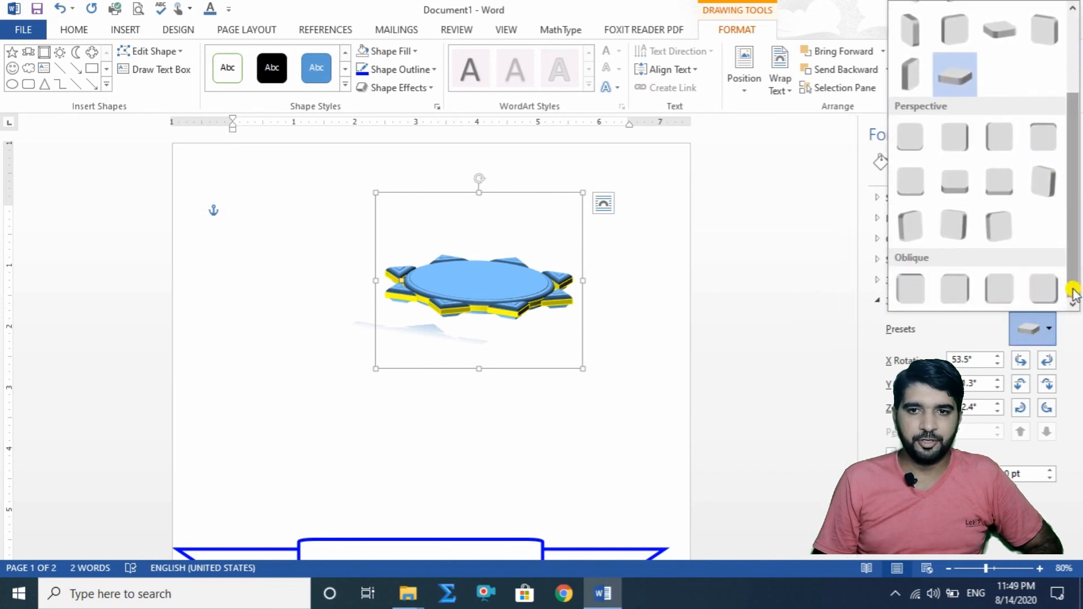
{"action": "left_click", "coordinate": [955, 229]}
{"action": "left_click", "coordinate": [1050, 336]}
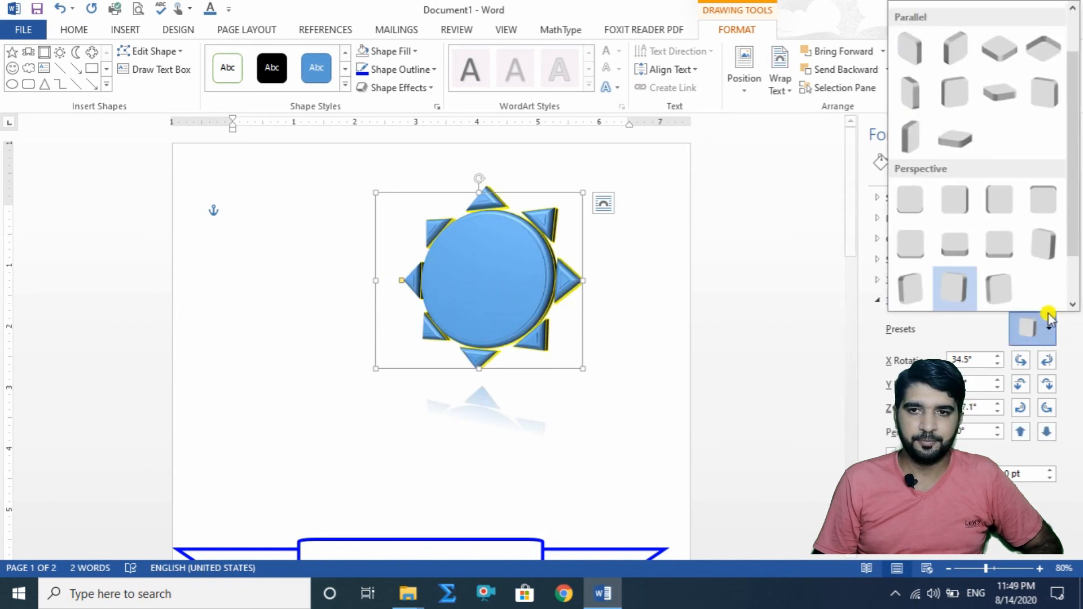
{"action": "left_click", "coordinate": [1043, 106]}
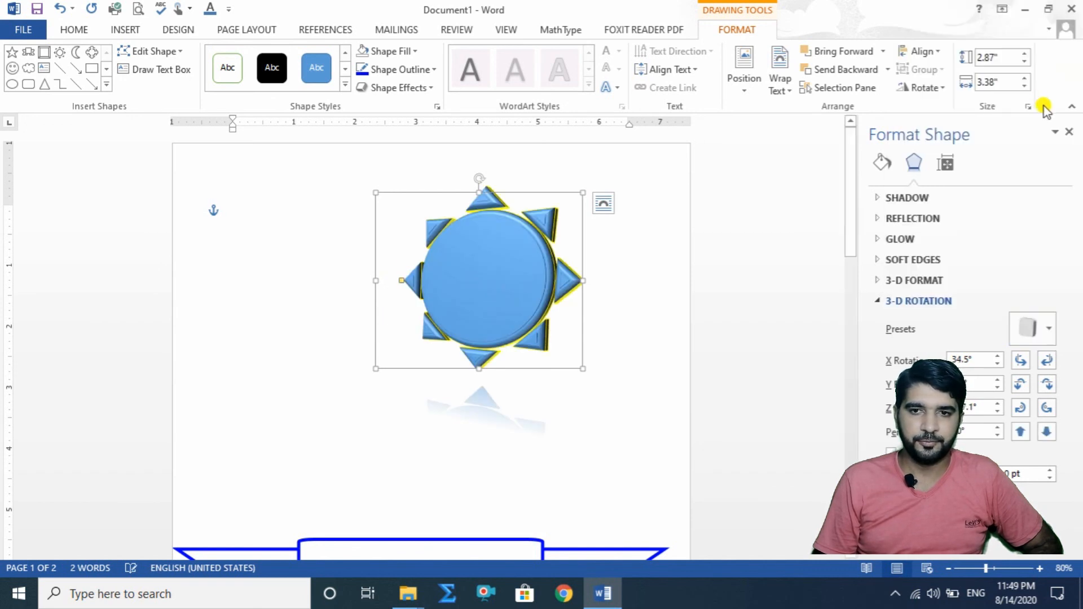
{"action": "left_click", "coordinate": [1049, 335]}
{"action": "left_click", "coordinate": [913, 266]}
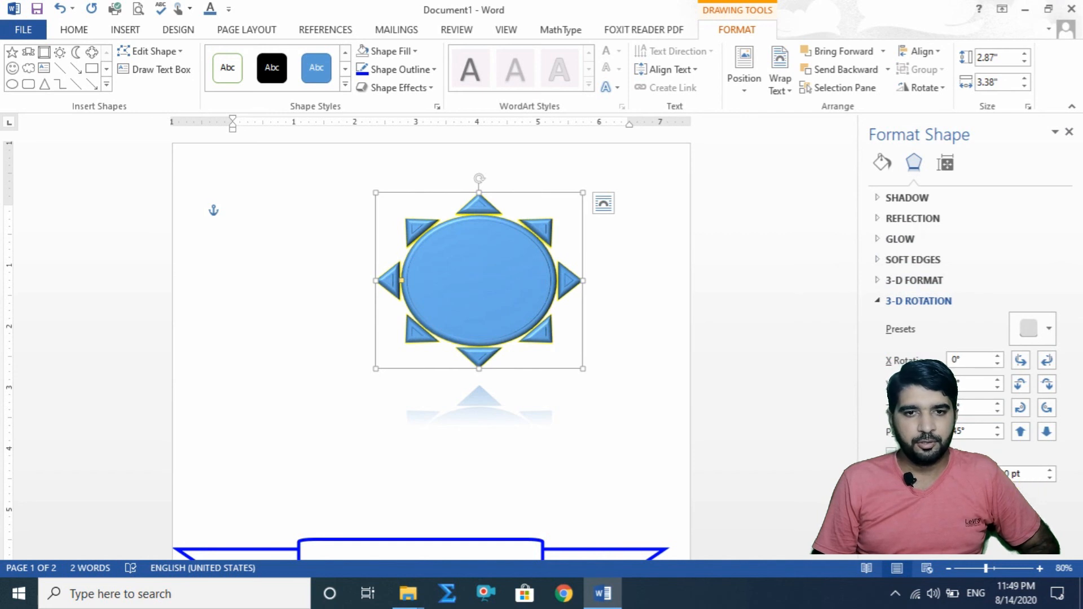
Step: Reset the sun's 3-D rotation settings to clear its 3-D effects
{"action": "left_click", "coordinate": [909, 498]}
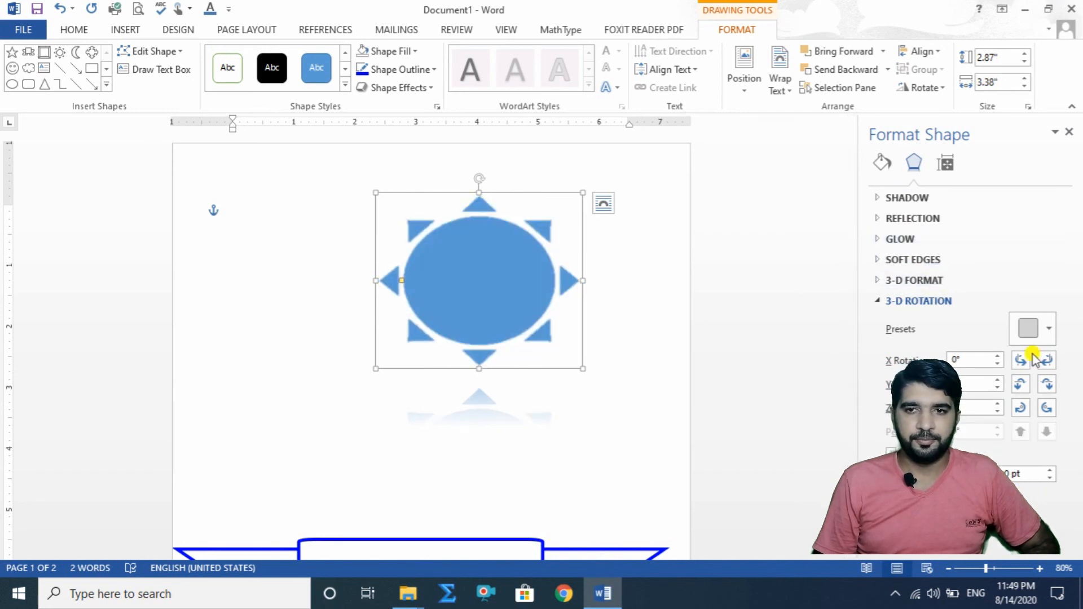
{"action": "scroll", "coordinate": [632, 340], "scroll_direction": "down", "scroll_amount": 3}
{"action": "scroll", "coordinate": [634, 341], "scroll_direction": "up", "scroll_amount": 3}
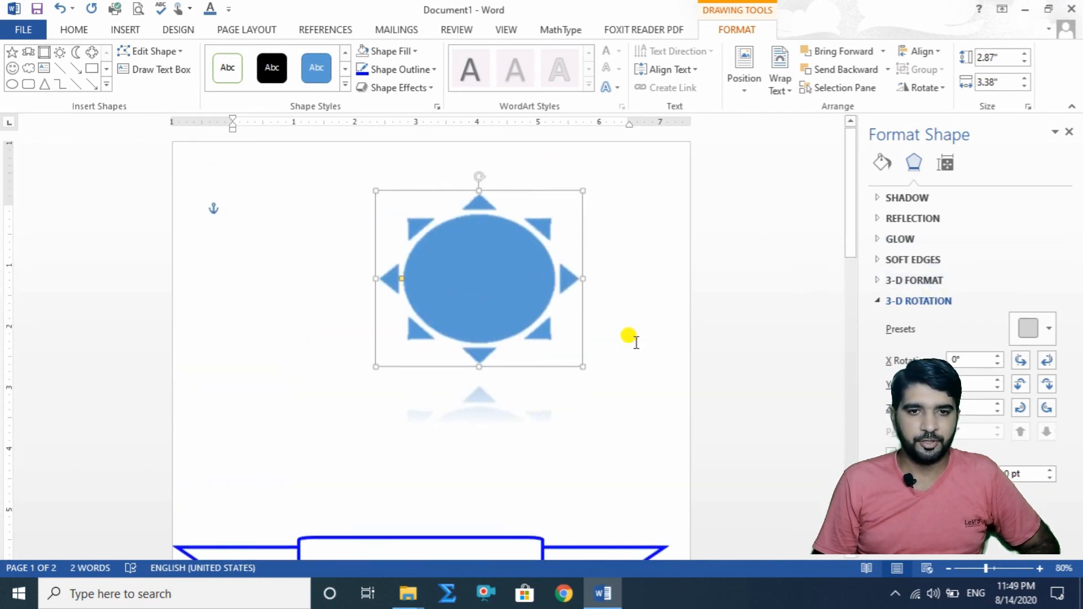
Step: Draw a rectangular callout about 0.67" high and 1" wide just below the sun, above the Display Tag banner
{"action": "scroll", "coordinate": [636, 341], "scroll_direction": "down", "scroll_amount": 3}
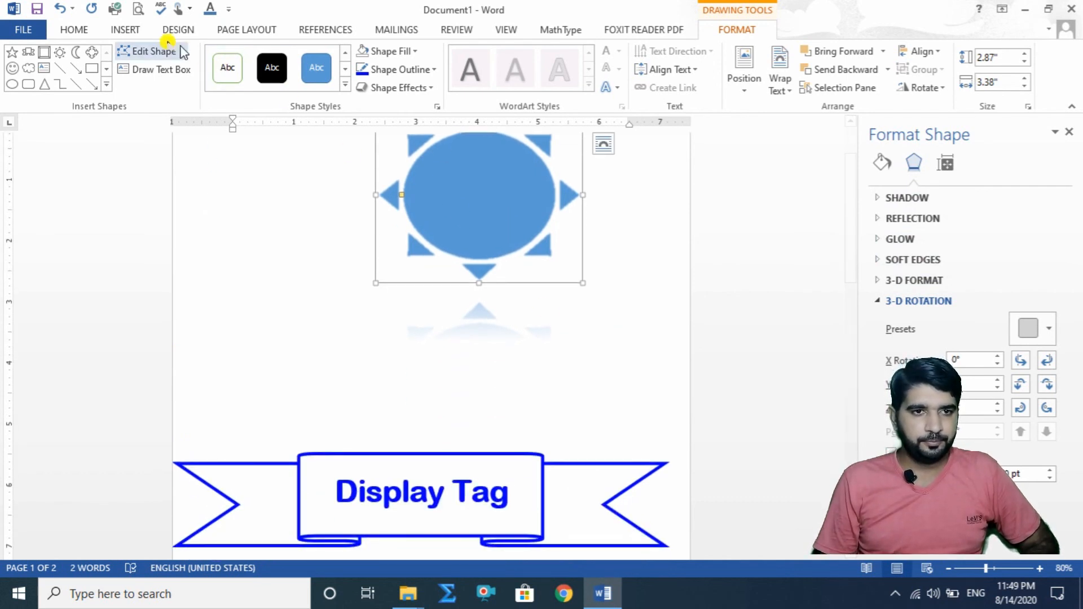
{"action": "left_click", "coordinate": [125, 30]}
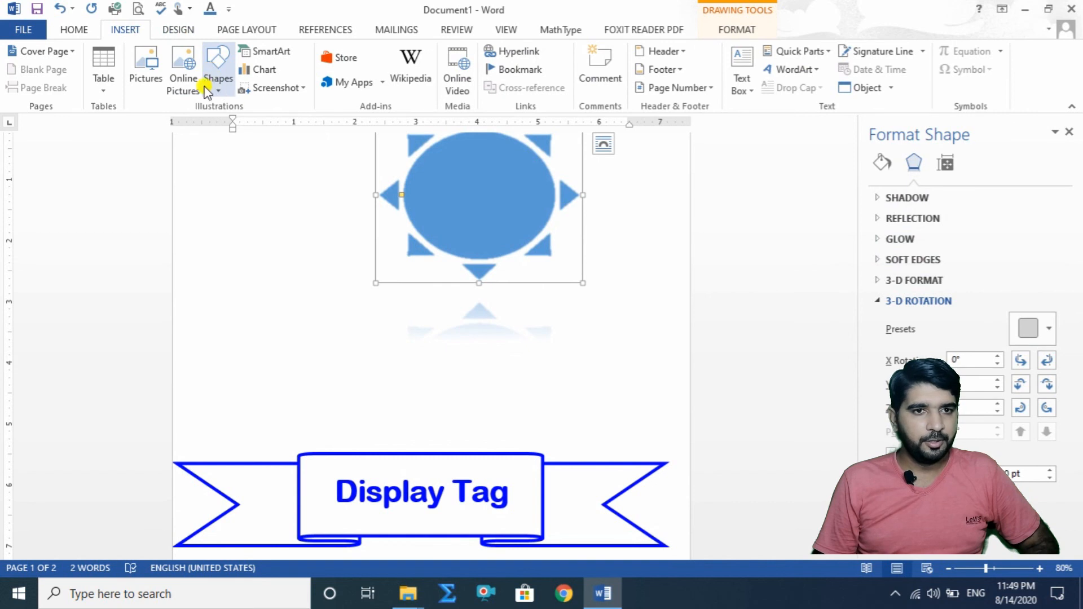
{"action": "left_click", "coordinate": [216, 71]}
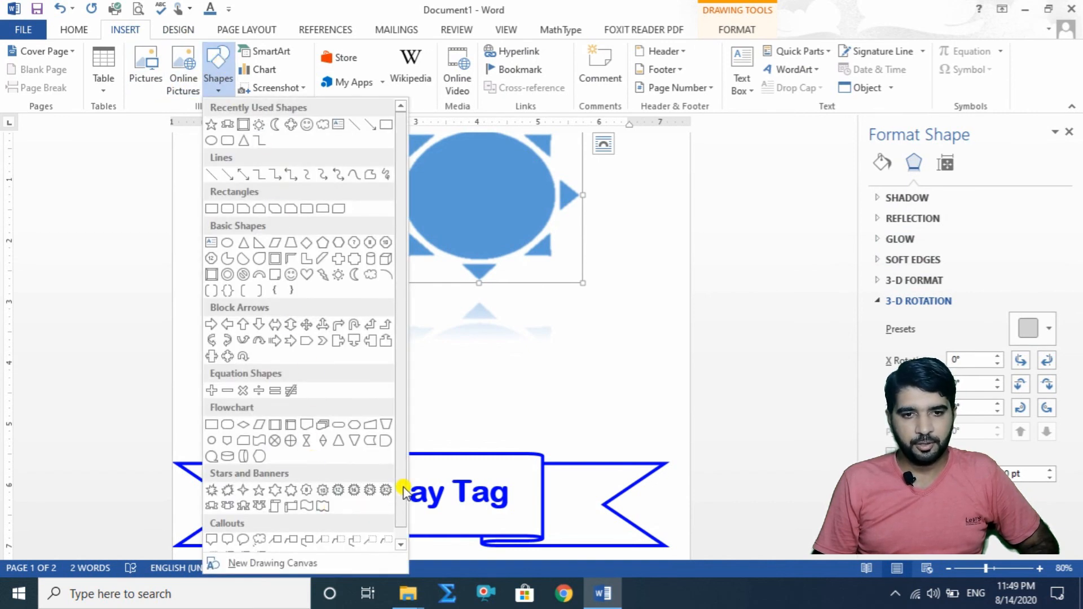
{"action": "scroll", "coordinate": [398, 496], "scroll_direction": "down", "scroll_amount": 1}
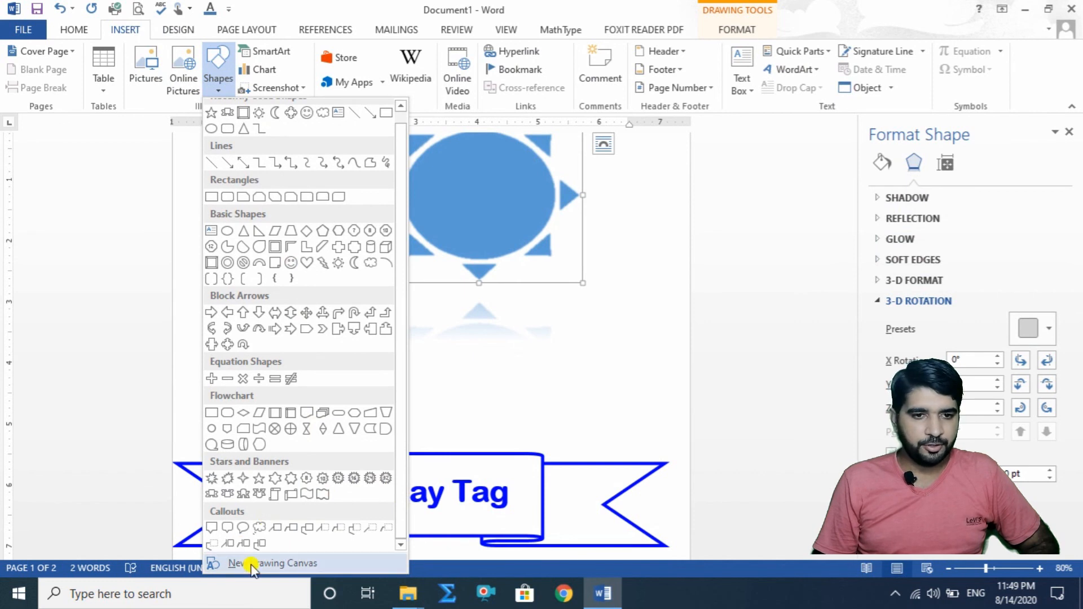
{"action": "left_click", "coordinate": [212, 527]}
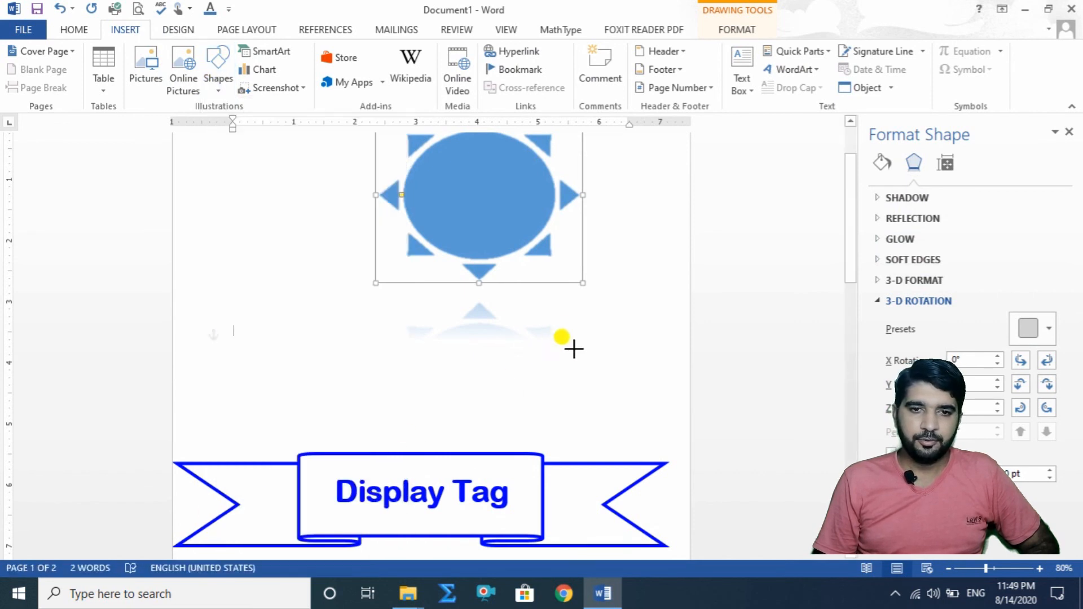
{"action": "left_click_drag", "start_coordinate": [566, 343], "coordinate": [628, 386]}
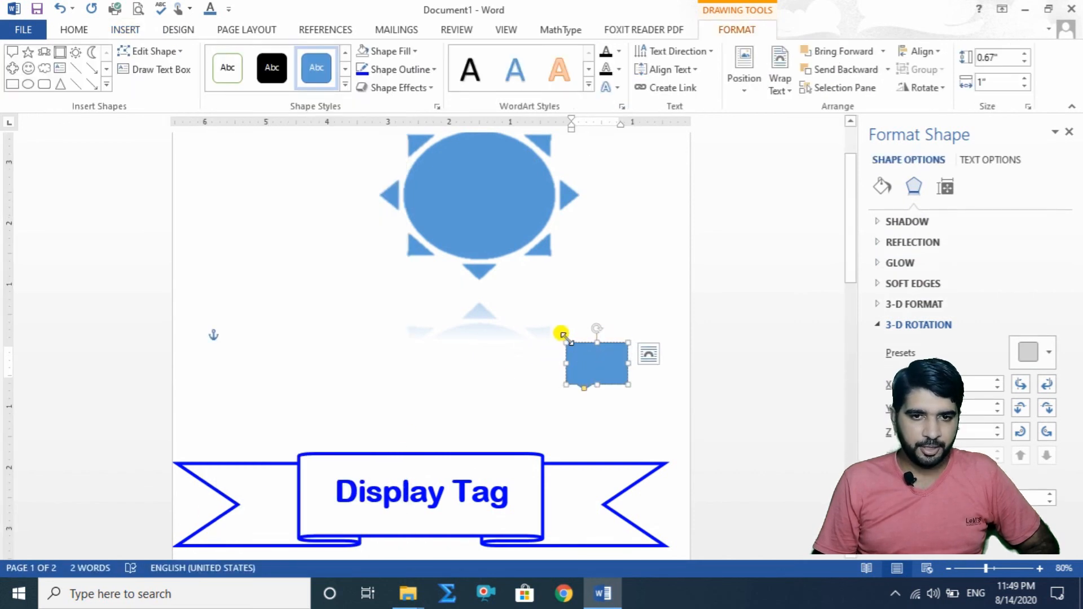
Step: Enlarge the rectangular callout to about 2.23" high by 5.14" wide and move it between the sun and the Display Tag banner
{"action": "left_click_drag", "start_coordinate": [566, 341], "coordinate": [312, 246]}
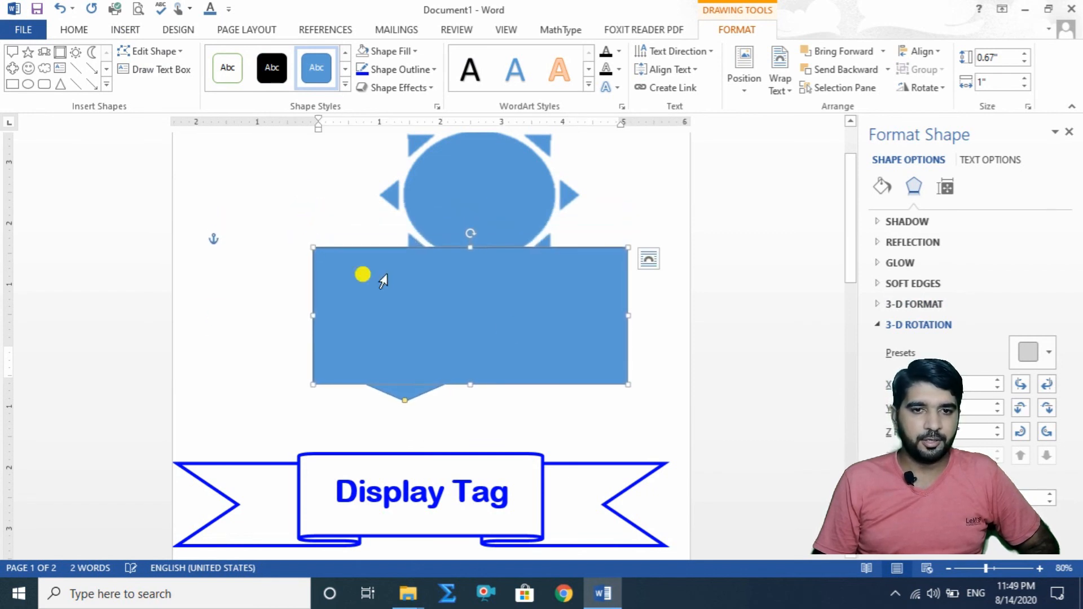
{"action": "left_click_drag", "start_coordinate": [550, 390], "coordinate": [537, 419]}
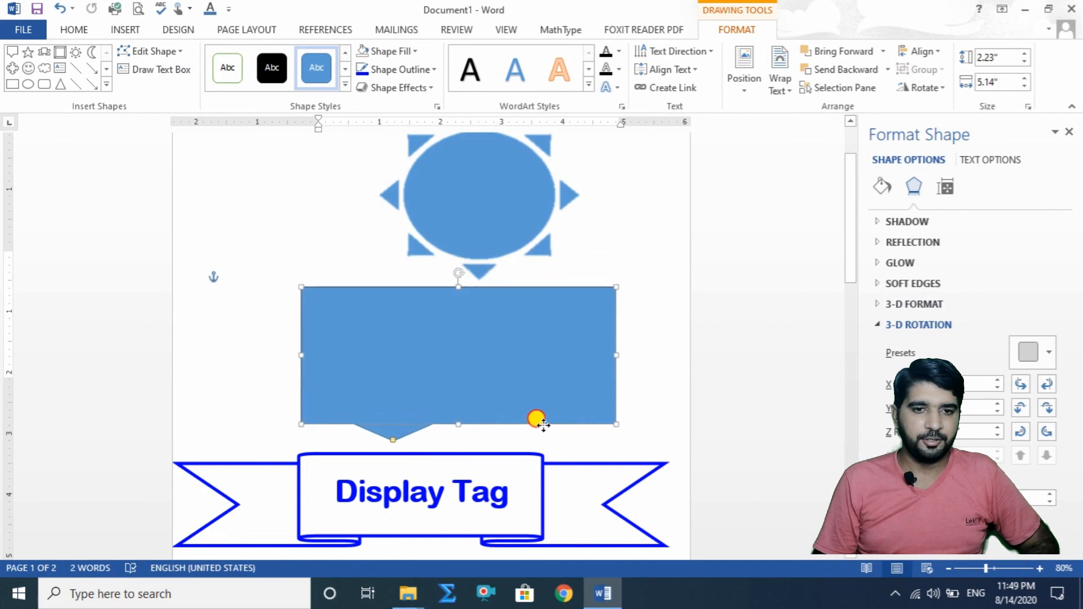